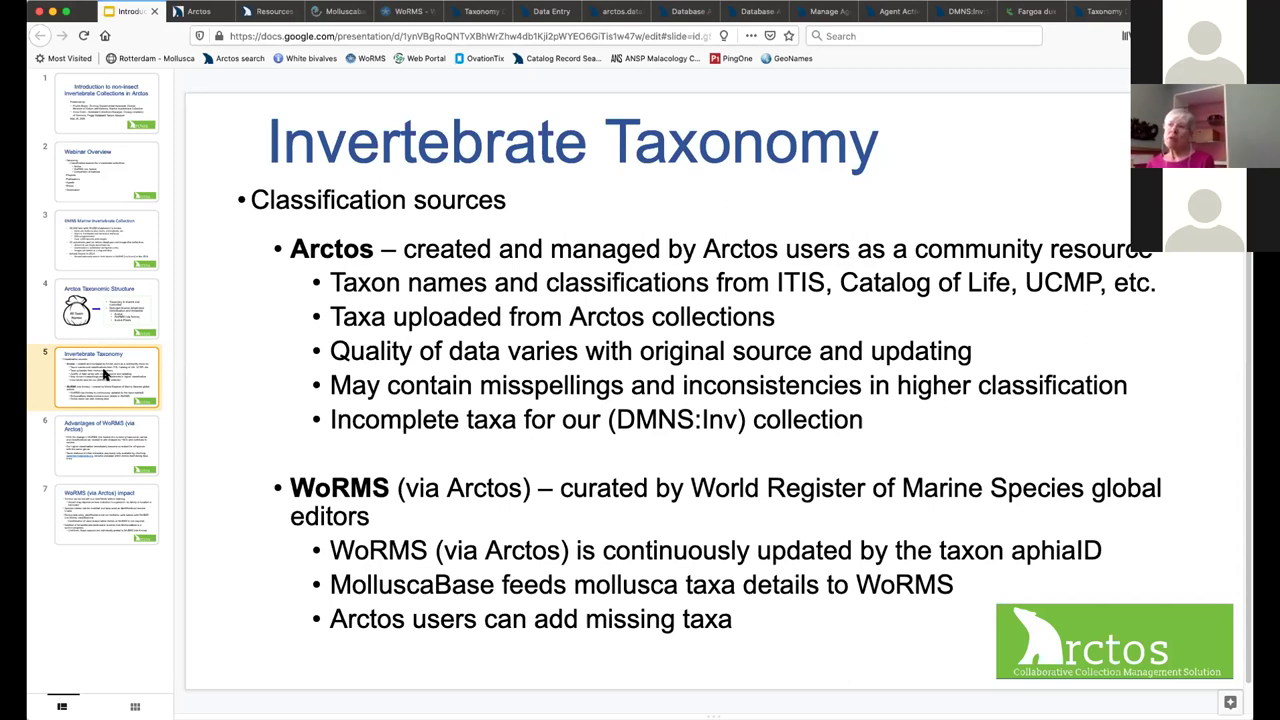
Go through the slides on the advantages of WoRMS (via Arctos) and on its impact
{"action": "left_click", "coordinate": [107, 440]}
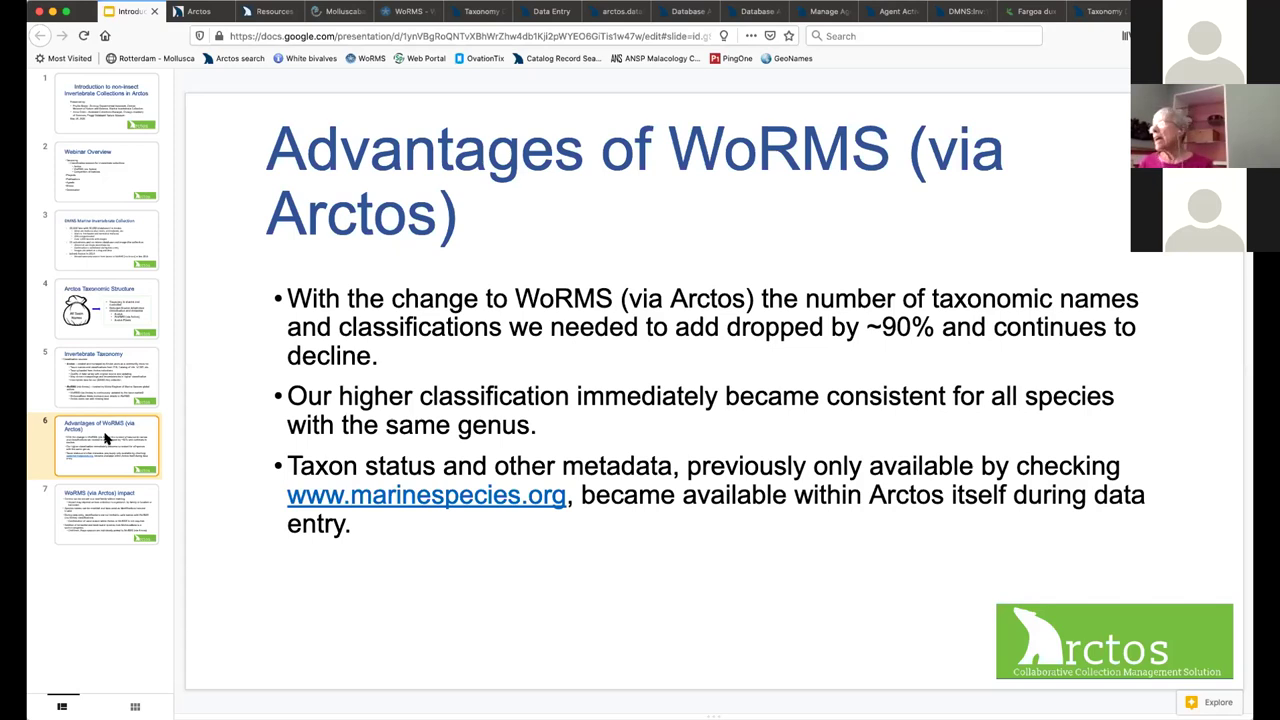
{"action": "left_click", "coordinate": [92, 512]}
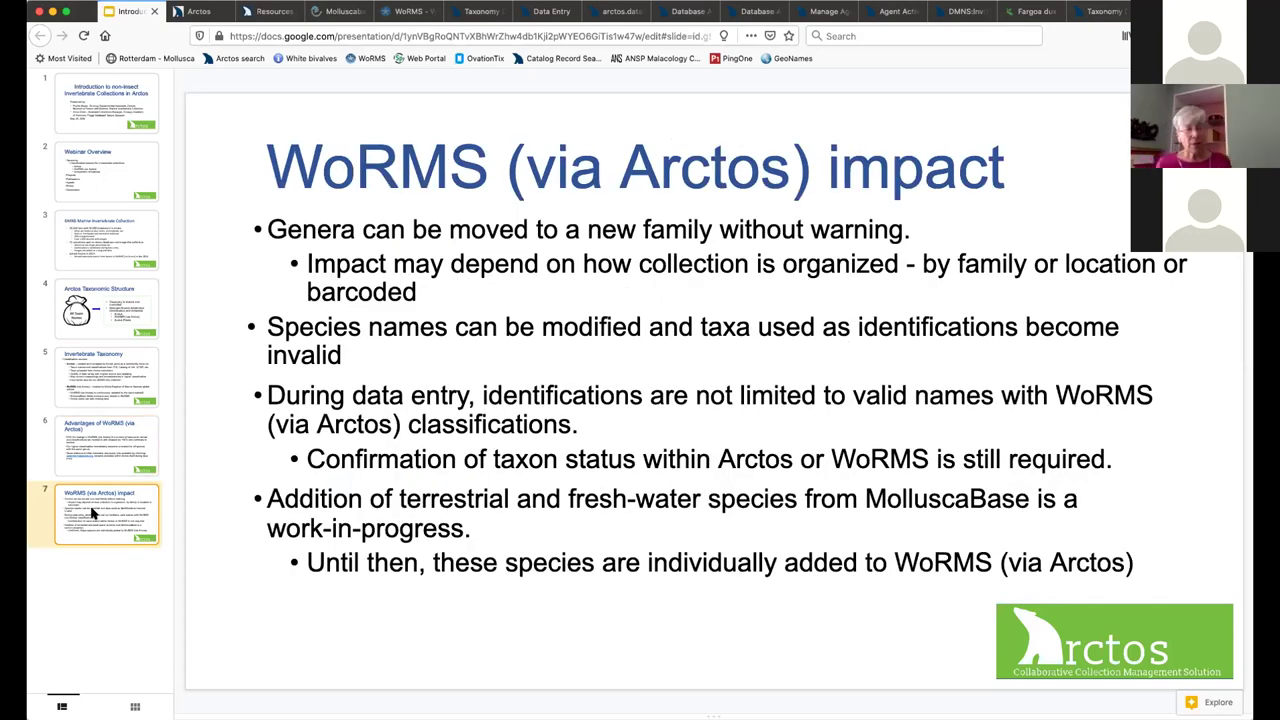
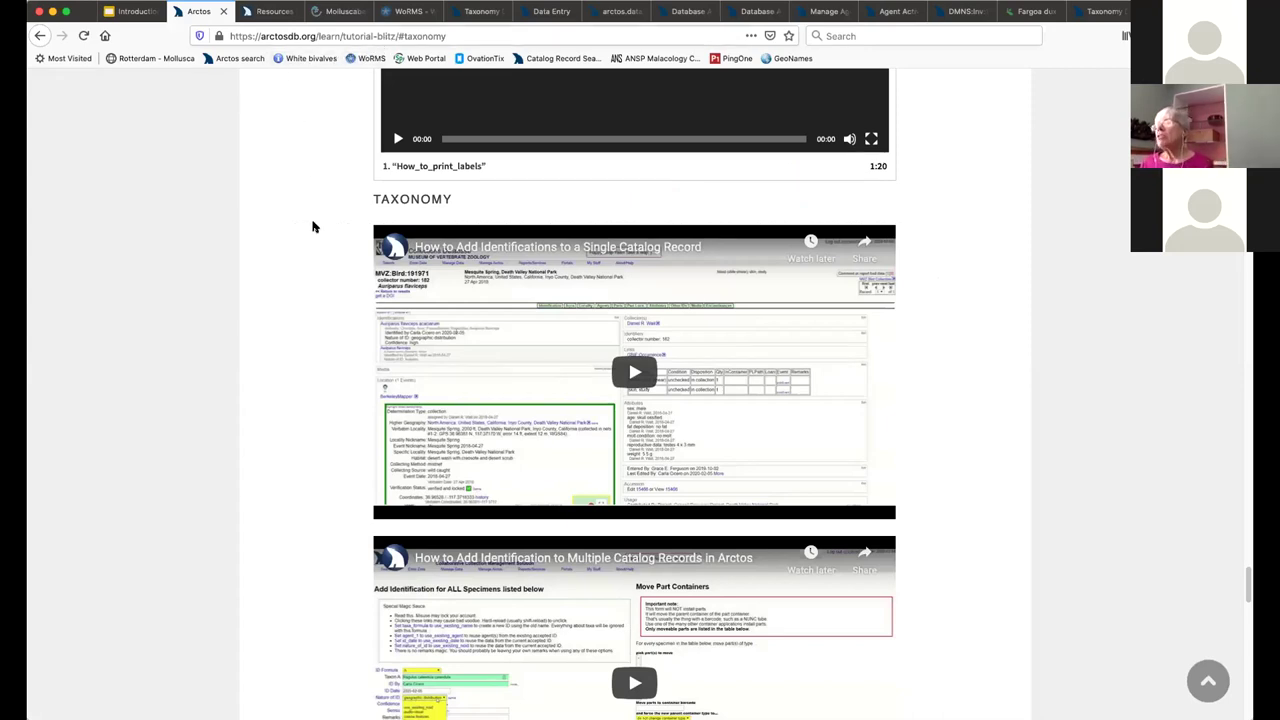
Look through the taxonomy video tutorials on the Arctos tutorial page, down to the ones on updating records with invalid taxon names
{"action": "scroll", "coordinate": [313, 227], "scroll_direction": "down", "scroll_amount": 1}
{"action": "scroll", "coordinate": [313, 227], "scroll_direction": "down", "scroll_amount": 6}
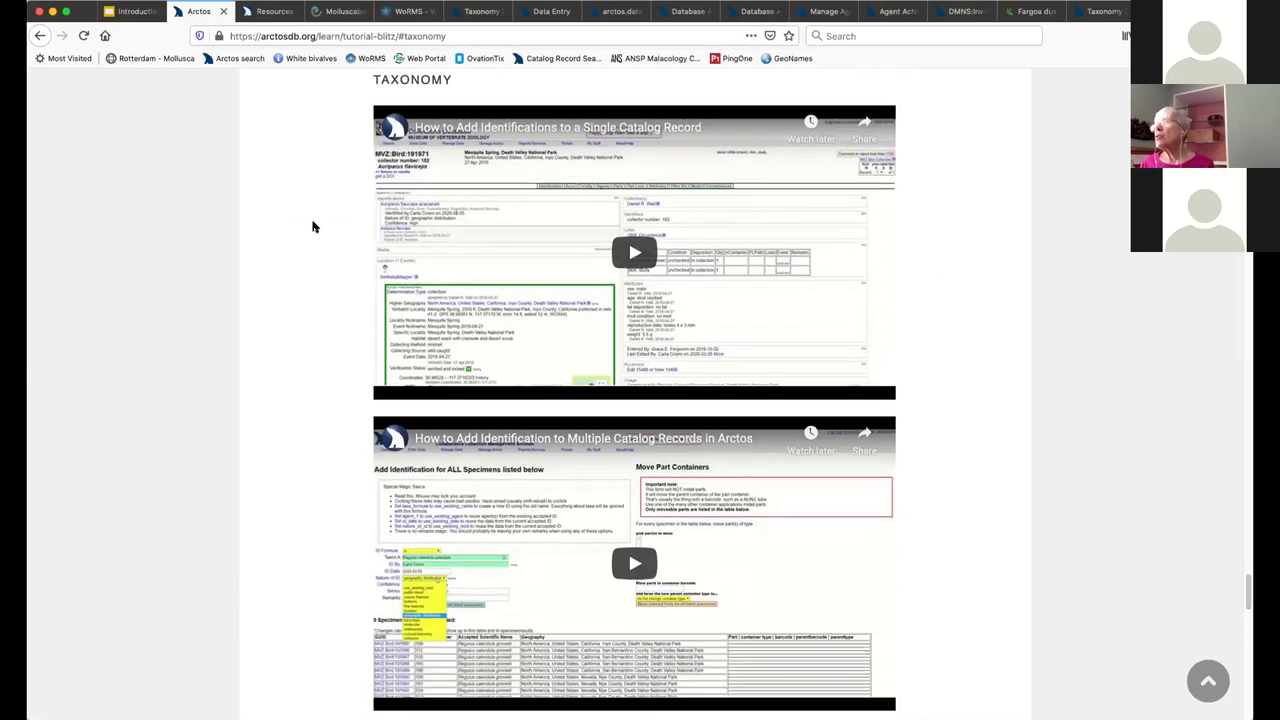
{"action": "scroll", "coordinate": [313, 227], "scroll_direction": "down", "scroll_amount": 6}
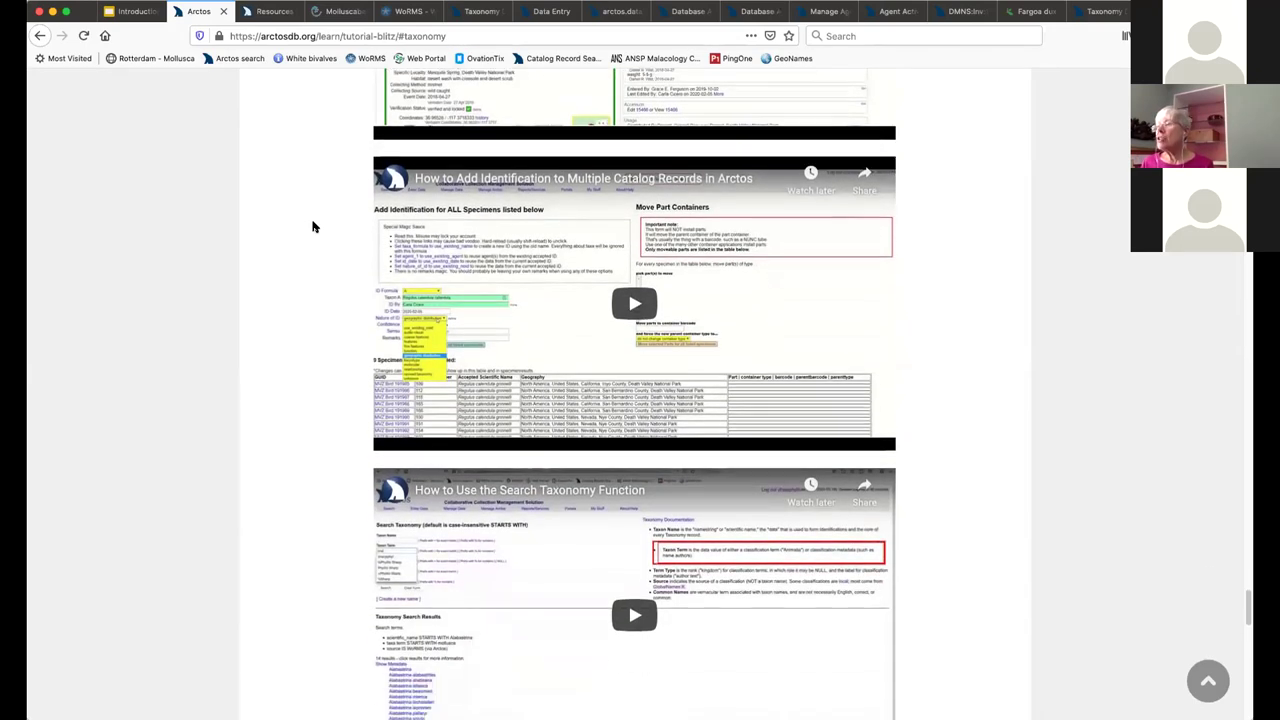
{"action": "scroll", "coordinate": [313, 227], "scroll_direction": "down", "scroll_amount": 1}
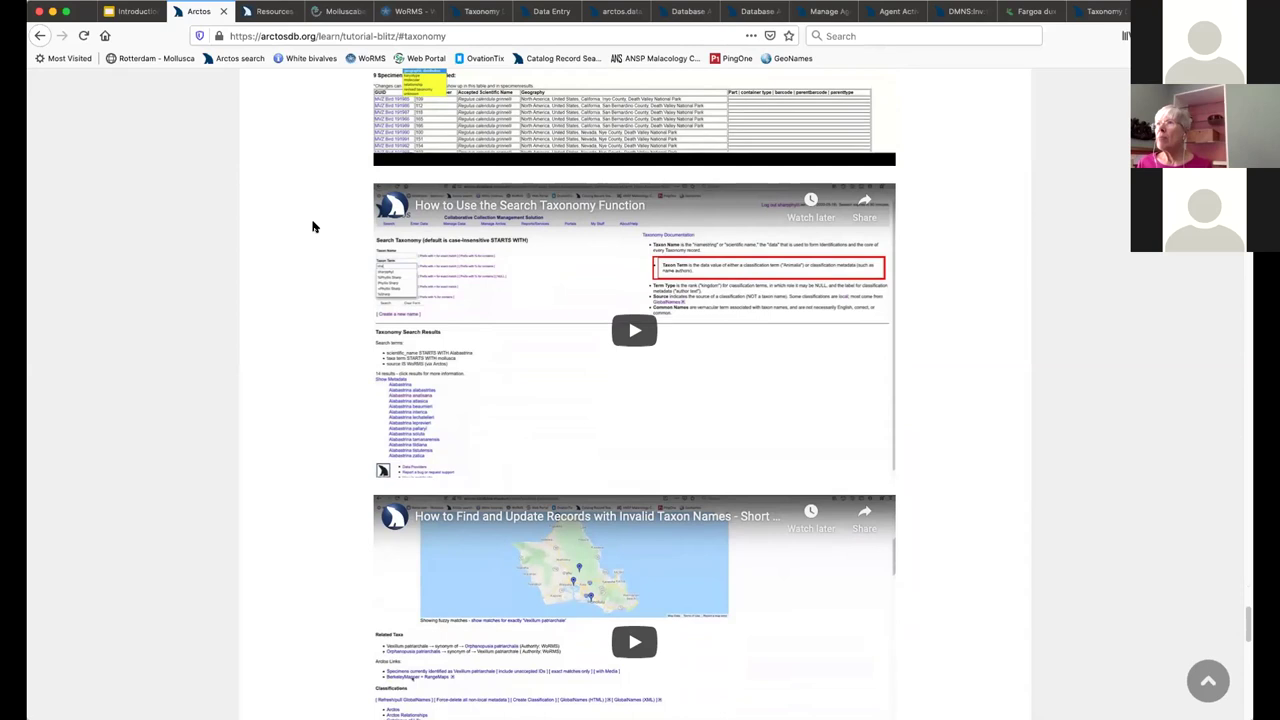
{"action": "scroll", "coordinate": [280, 230], "scroll_direction": "down", "scroll_amount": 6}
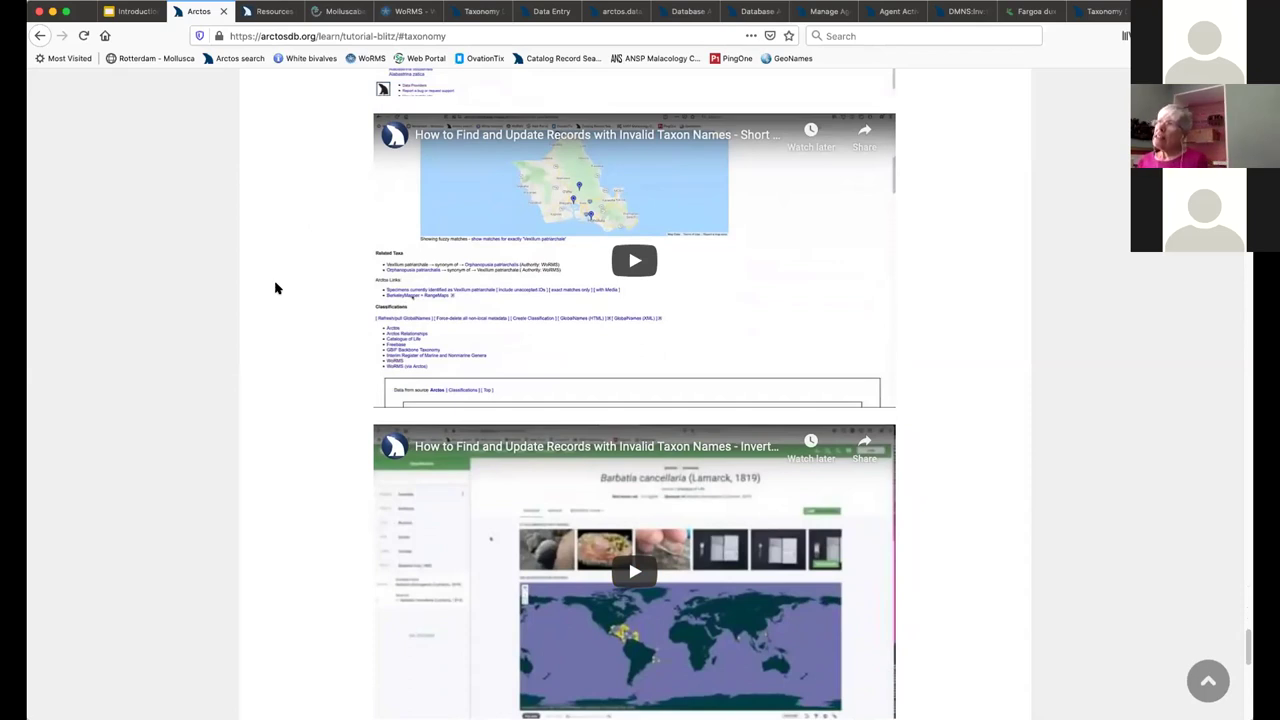
{"action": "scroll", "coordinate": [276, 288], "scroll_direction": "down", "scroll_amount": 2}
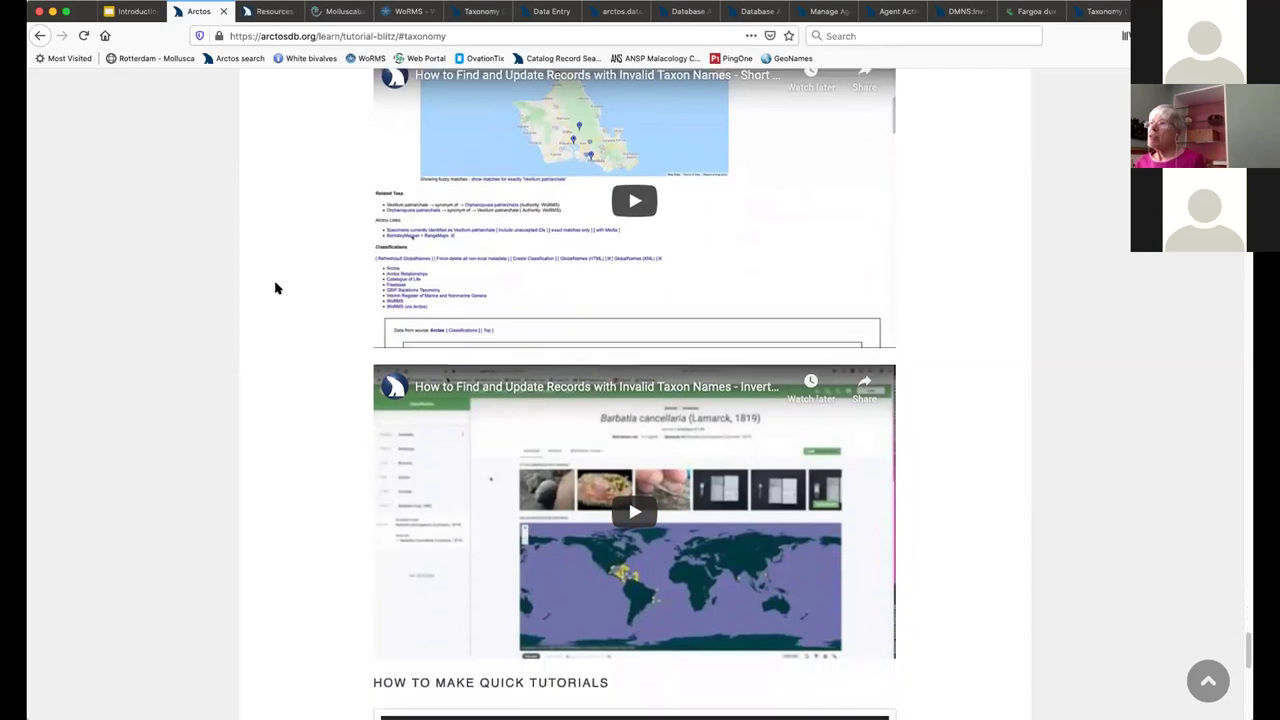
{"action": "scroll", "coordinate": [276, 288], "scroll_direction": "up", "scroll_amount": 5}
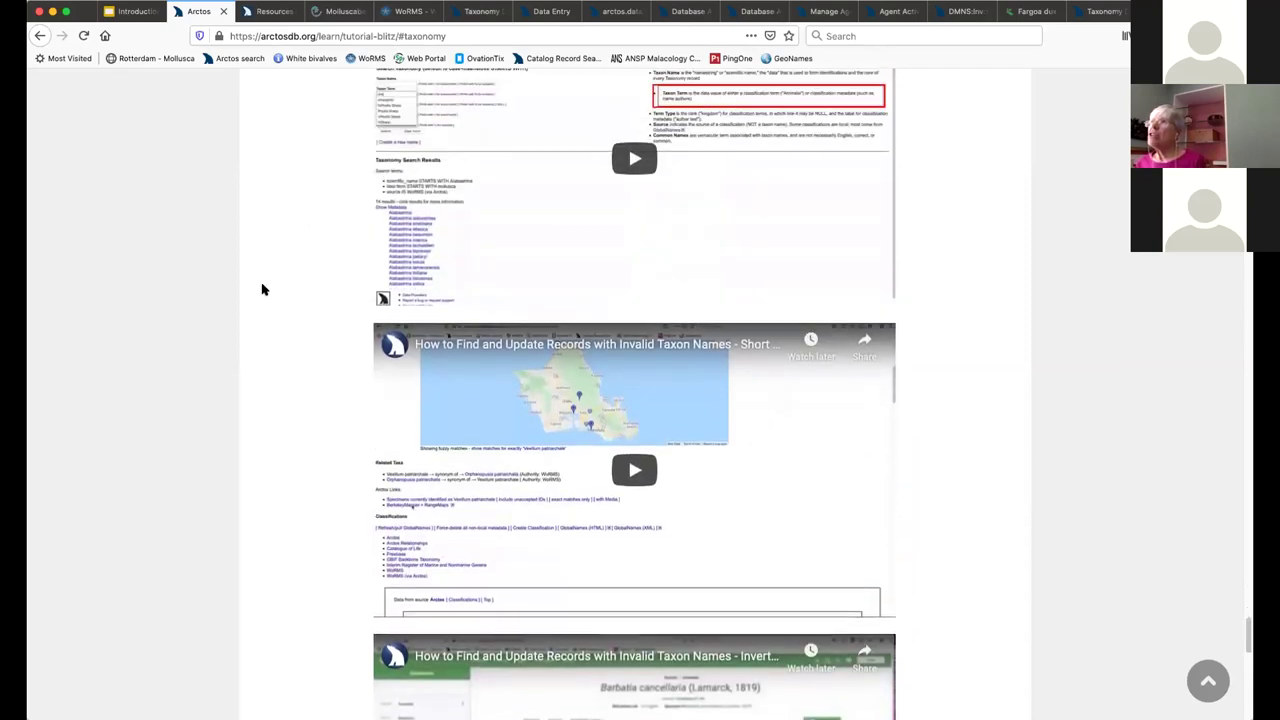
Review the reference pages: the Arctos Handbook resources, the MolluscaBase introduction and the WoRMS taxon details for Fargoa bushiana
{"action": "left_click", "coordinate": [279, 12]}
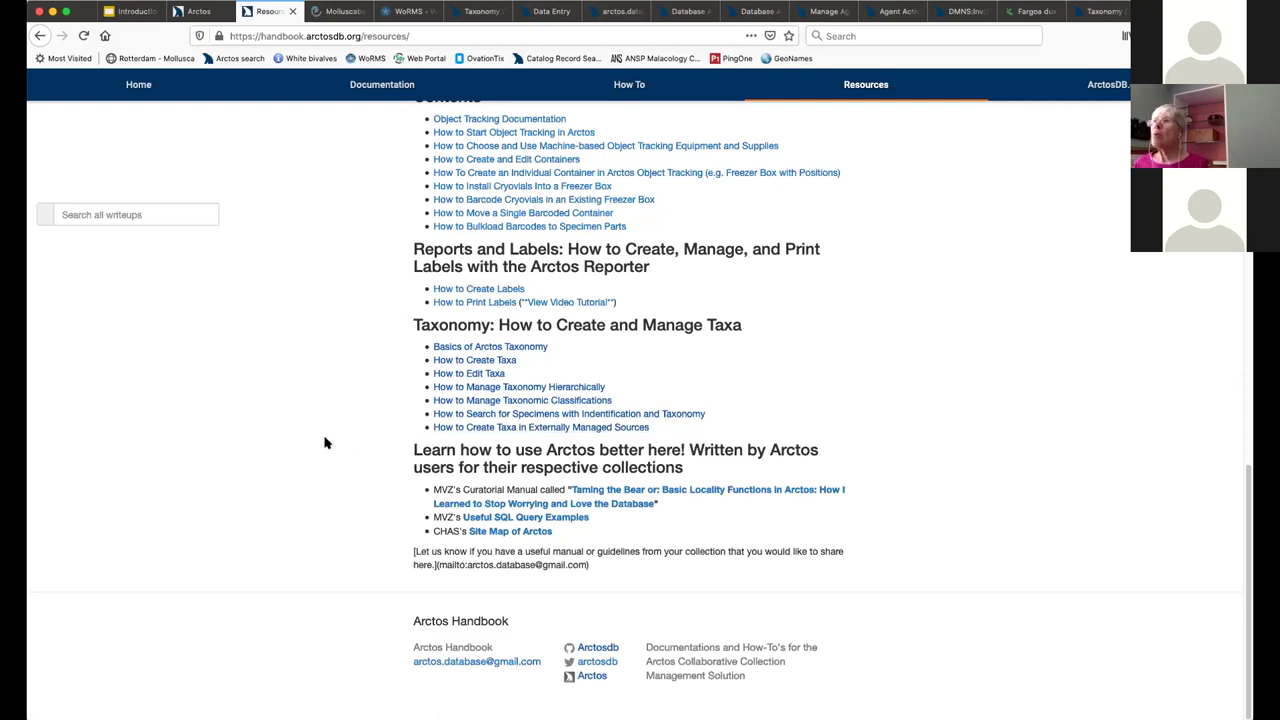
{"action": "left_click", "coordinate": [340, 11]}
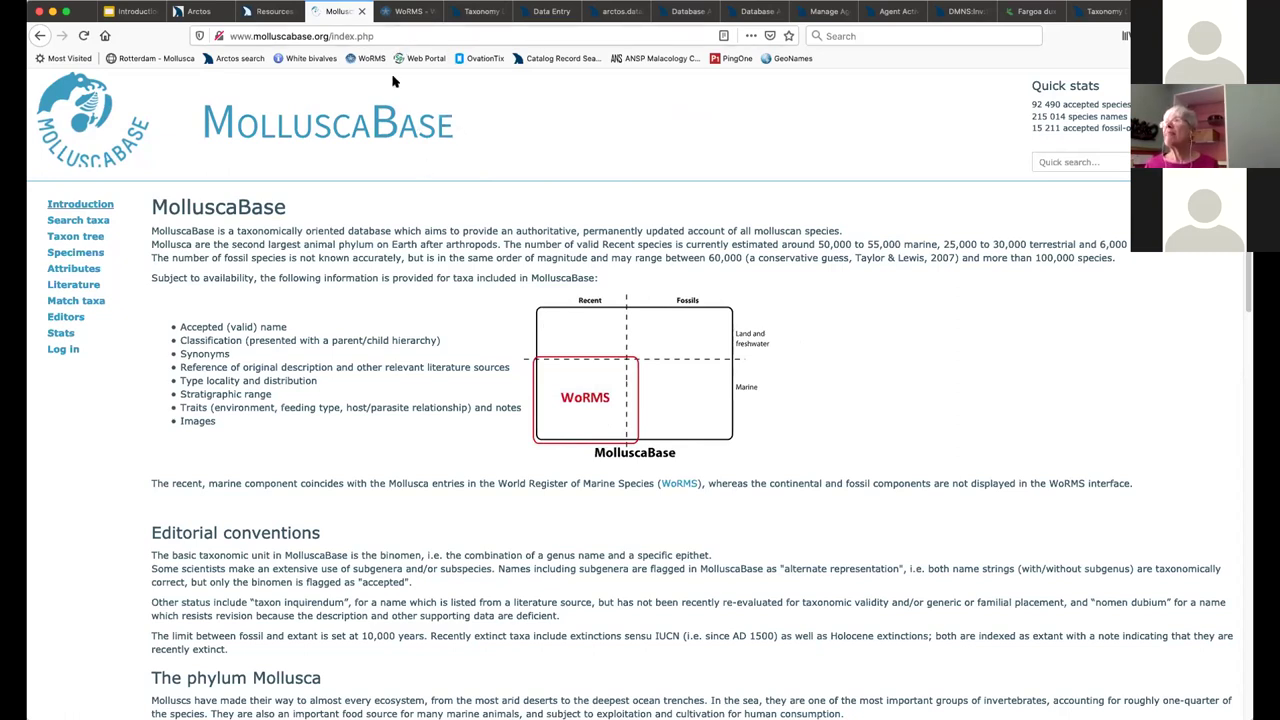
{"action": "left_click", "coordinate": [408, 12]}
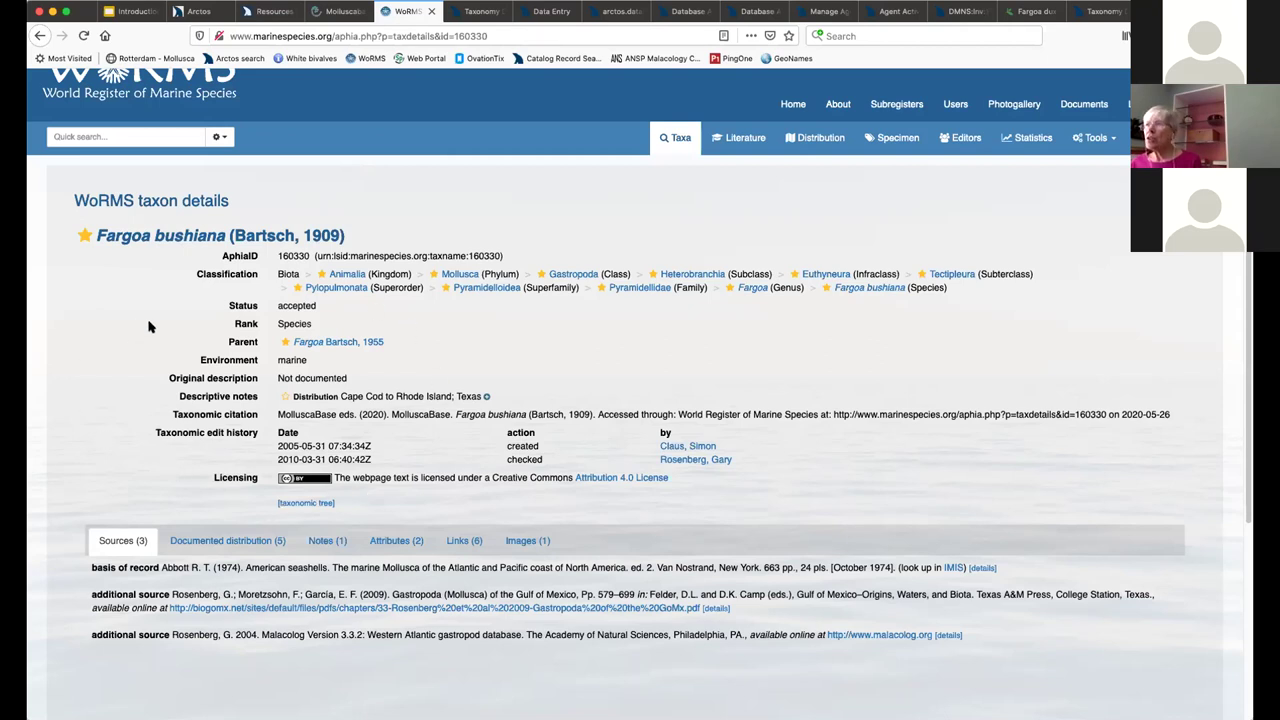
Bring up the Arctos taxonomy page for Fargoa bushiana and go to the beginning of its Taxonomy Details
{"action": "left_click", "coordinate": [470, 11]}
{"action": "key", "text": "super+plus"}
{"action": "key", "text": "super+plus"}
{"action": "key", "text": "super+plus"}
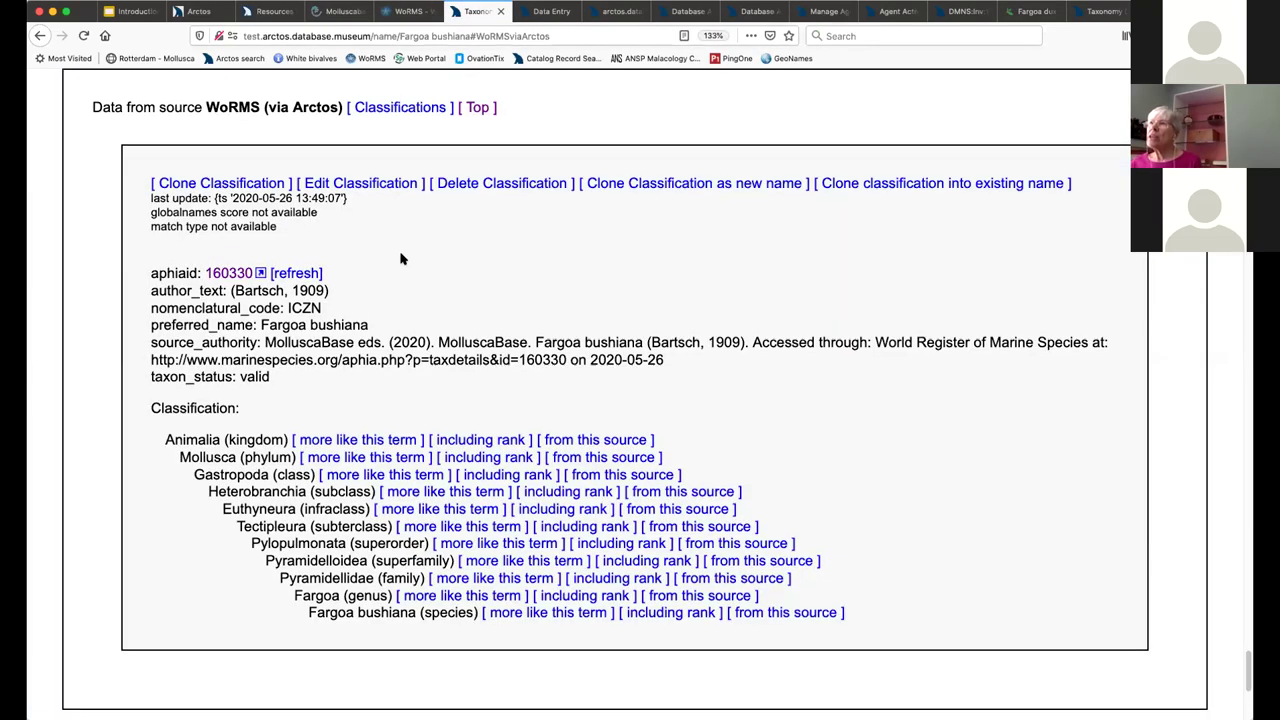
{"action": "scroll", "coordinate": [400, 258], "scroll_direction": "up", "scroll_amount": 15}
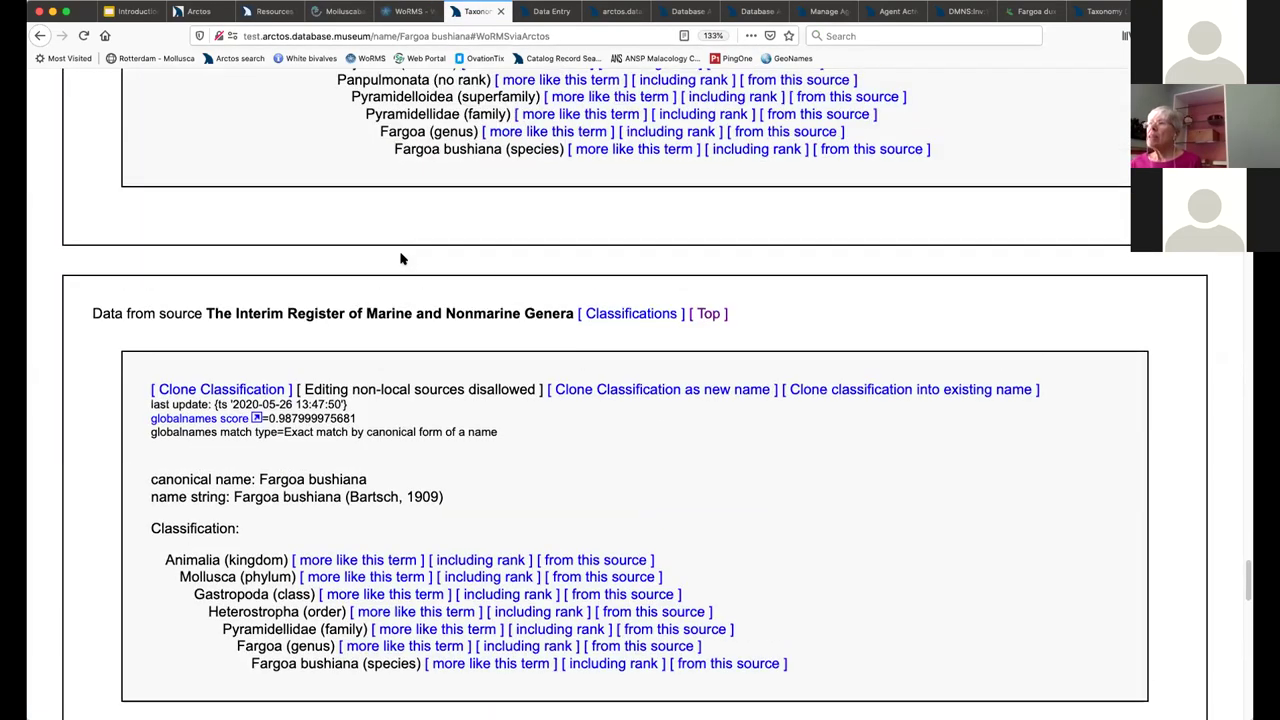
{"action": "scroll", "coordinate": [400, 258], "scroll_direction": "up", "scroll_amount": 20}
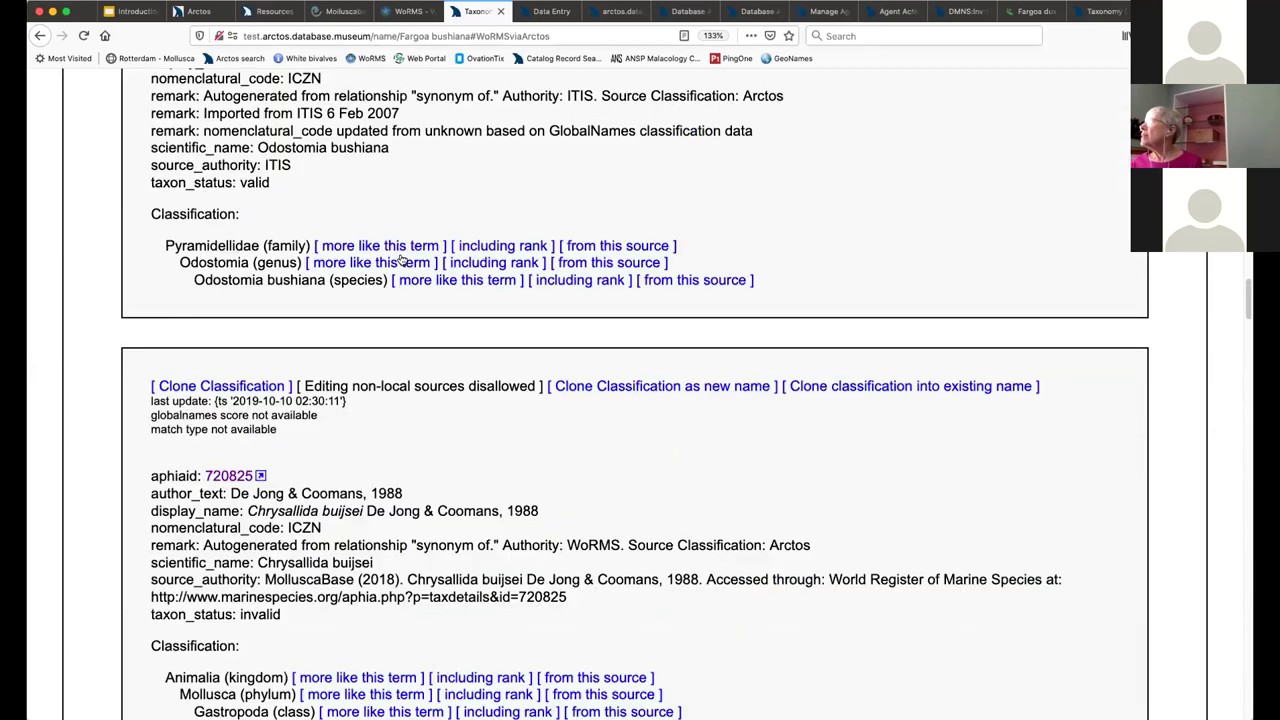
{"action": "scroll", "coordinate": [407, 401], "scroll_direction": "down", "scroll_amount": 4}
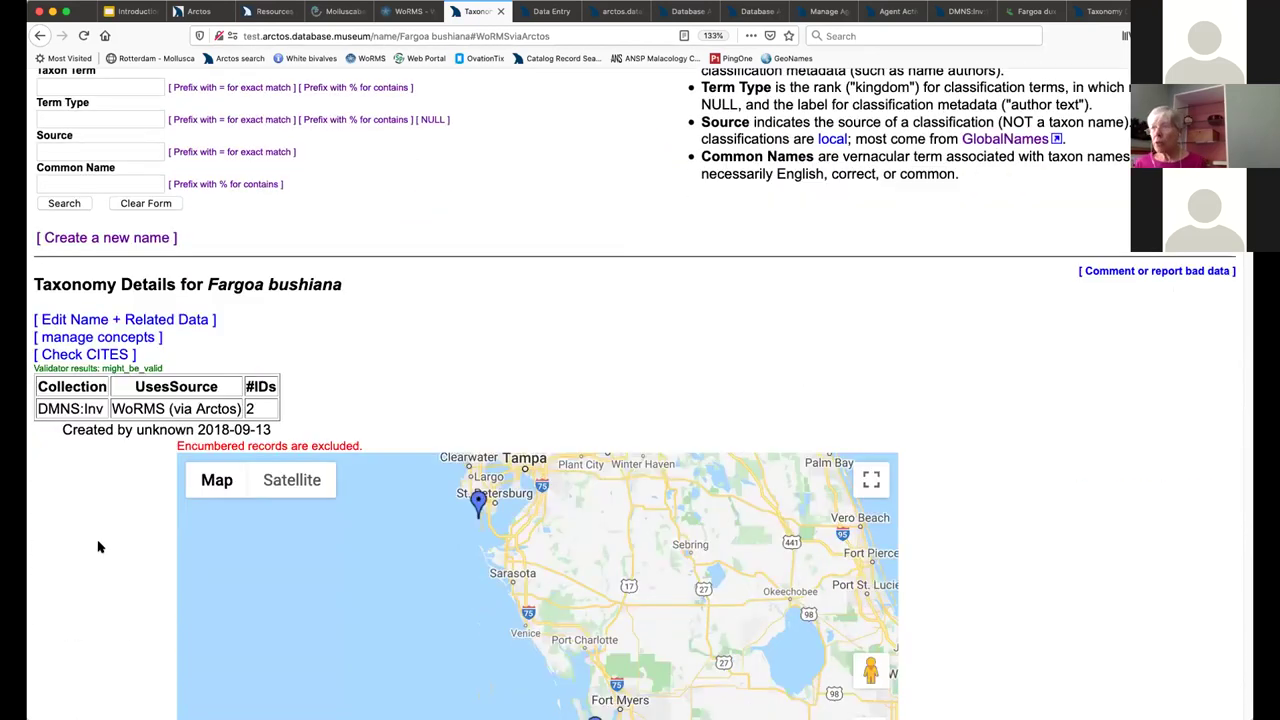
Examine Fargoa bushiana's specimen map, media, related taxa, list of classification sources and Arctos classification
{"action": "scroll", "coordinate": [98, 547], "scroll_direction": "down", "scroll_amount": 3}
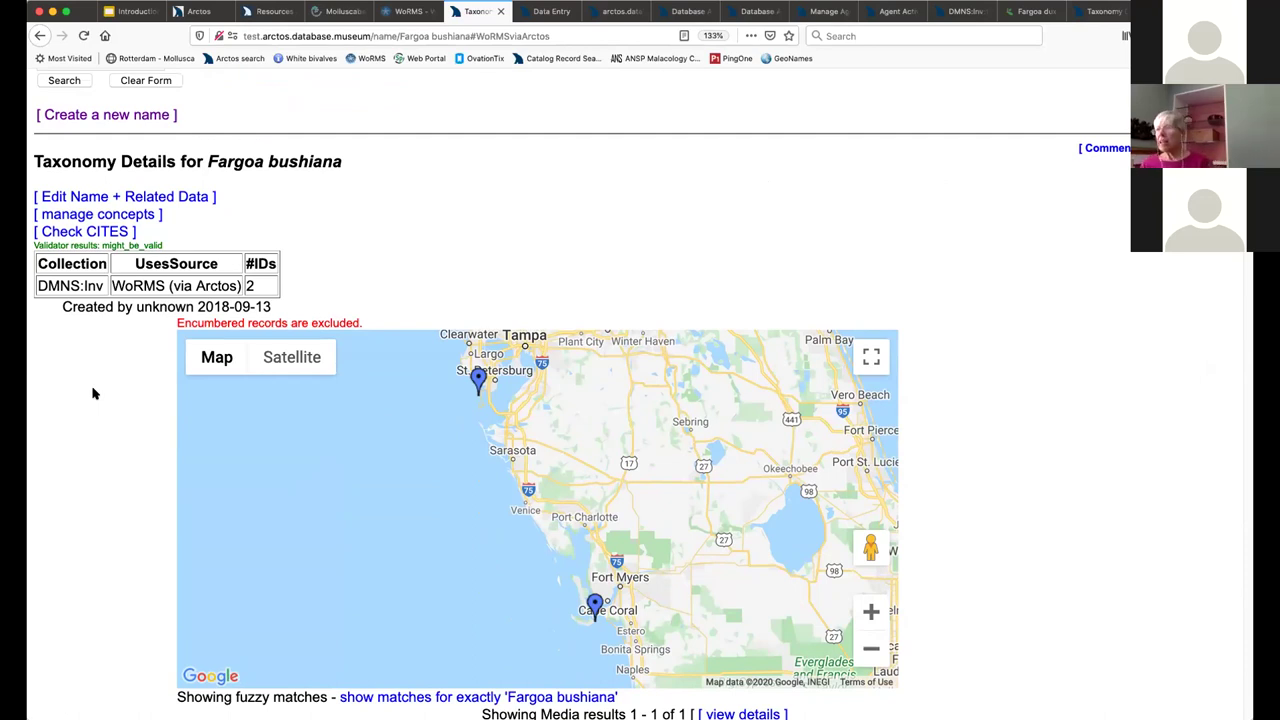
{"action": "scroll", "coordinate": [92, 393], "scroll_direction": "down", "scroll_amount": 3}
{"action": "scroll", "coordinate": [92, 393], "scroll_direction": "down", "scroll_amount": 3}
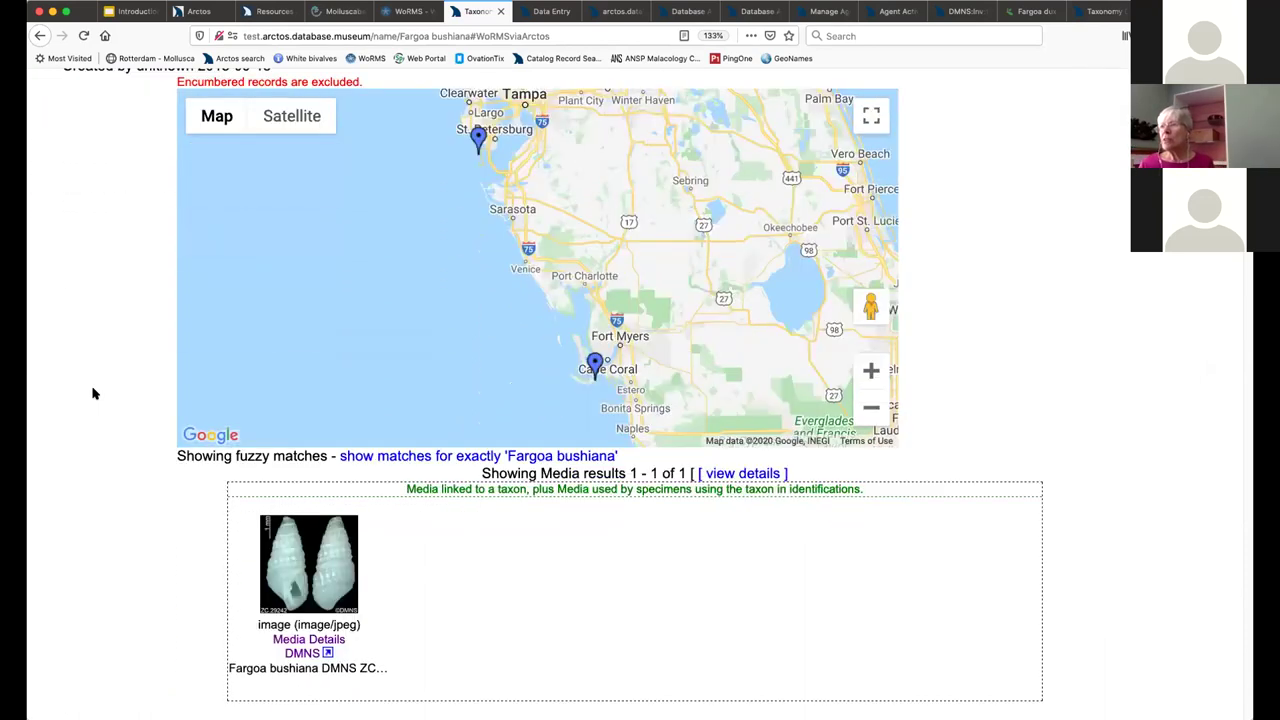
{"action": "scroll", "coordinate": [92, 393], "scroll_direction": "down", "scroll_amount": 5}
{"action": "scroll", "coordinate": [92, 393], "scroll_direction": "down", "scroll_amount": 4}
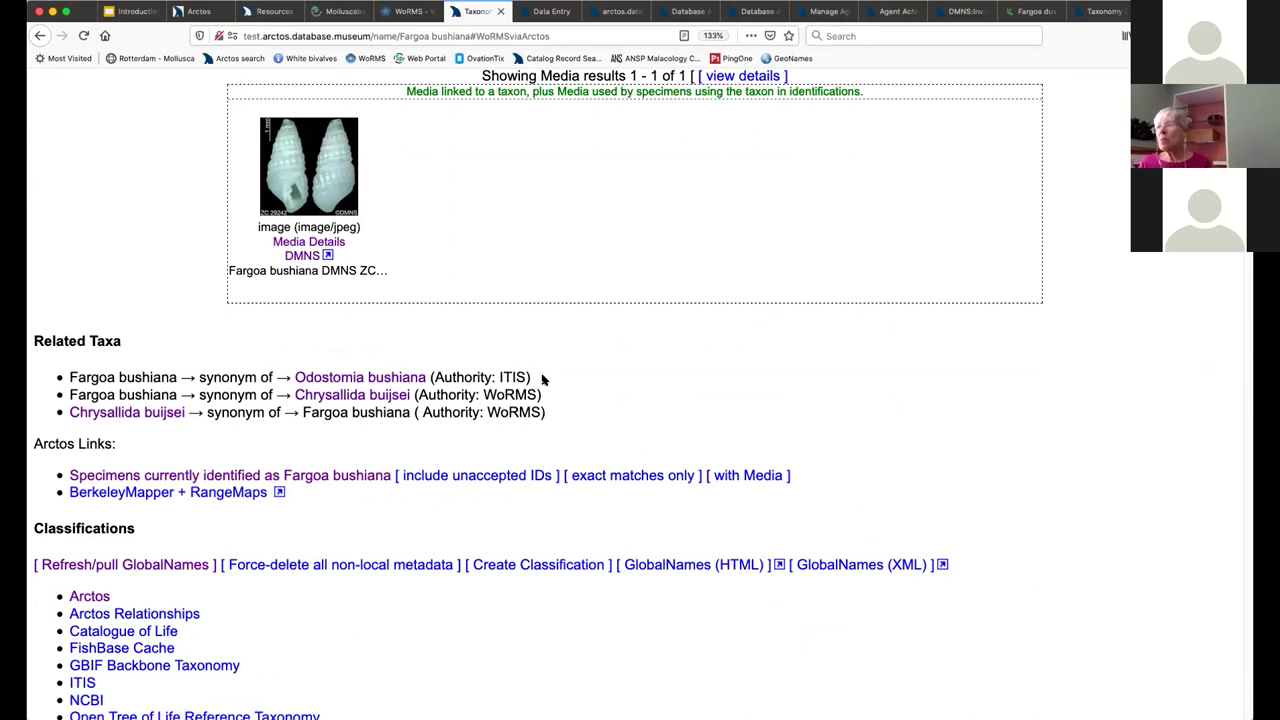
{"action": "scroll", "coordinate": [357, 506], "scroll_direction": "down", "scroll_amount": 3}
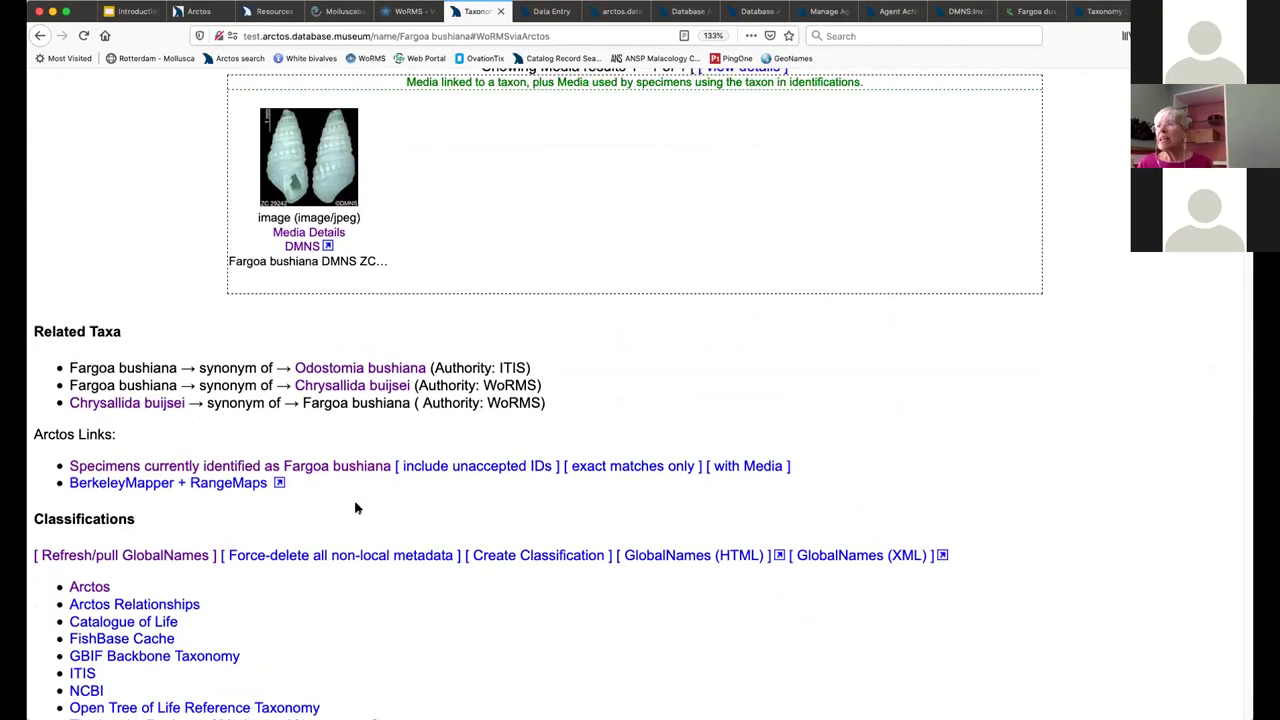
{"action": "scroll", "coordinate": [355, 508], "scroll_direction": "down", "scroll_amount": 2}
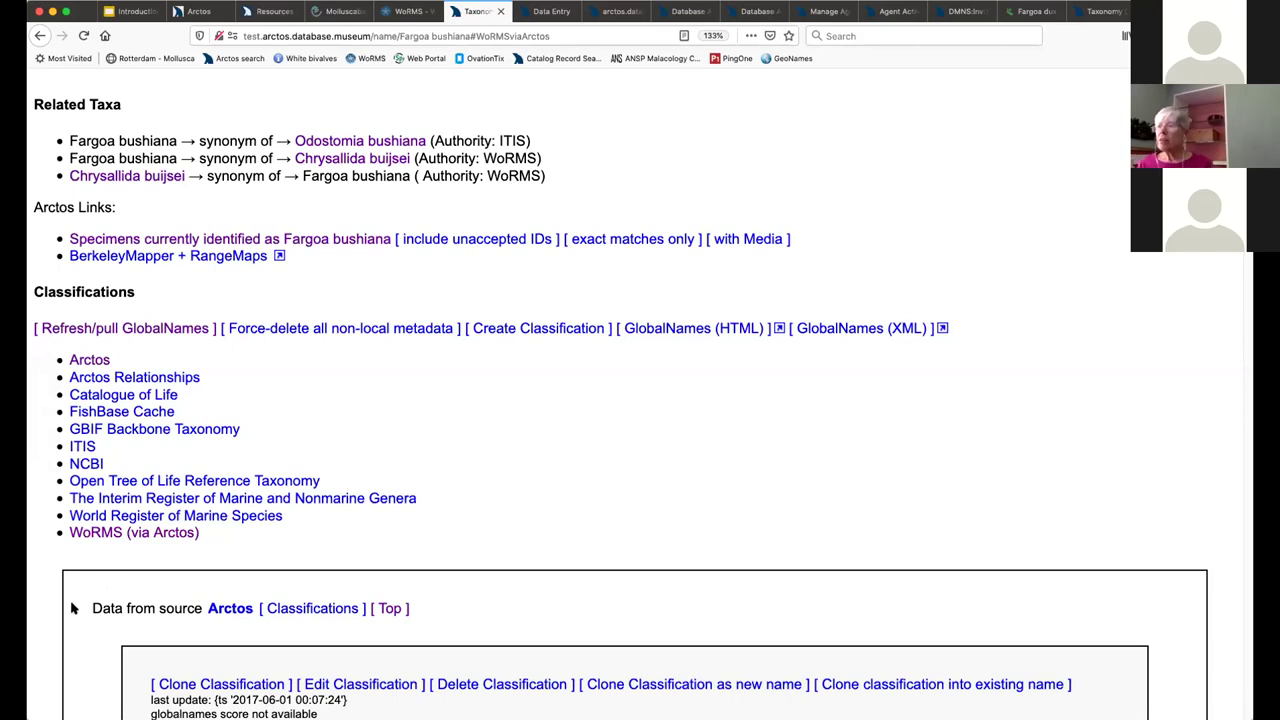
{"action": "scroll", "coordinate": [72, 608], "scroll_direction": "down", "scroll_amount": 5}
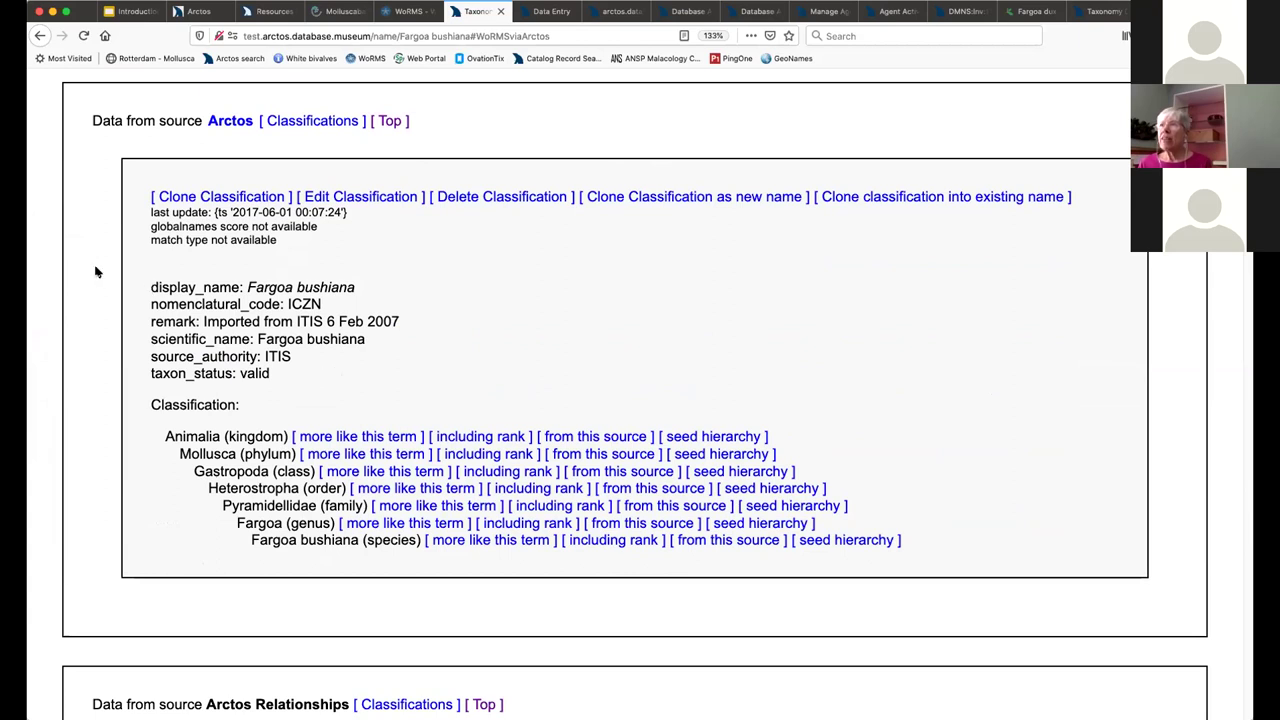
{"action": "scroll", "coordinate": [113, 275], "scroll_direction": "up", "scroll_amount": 2}
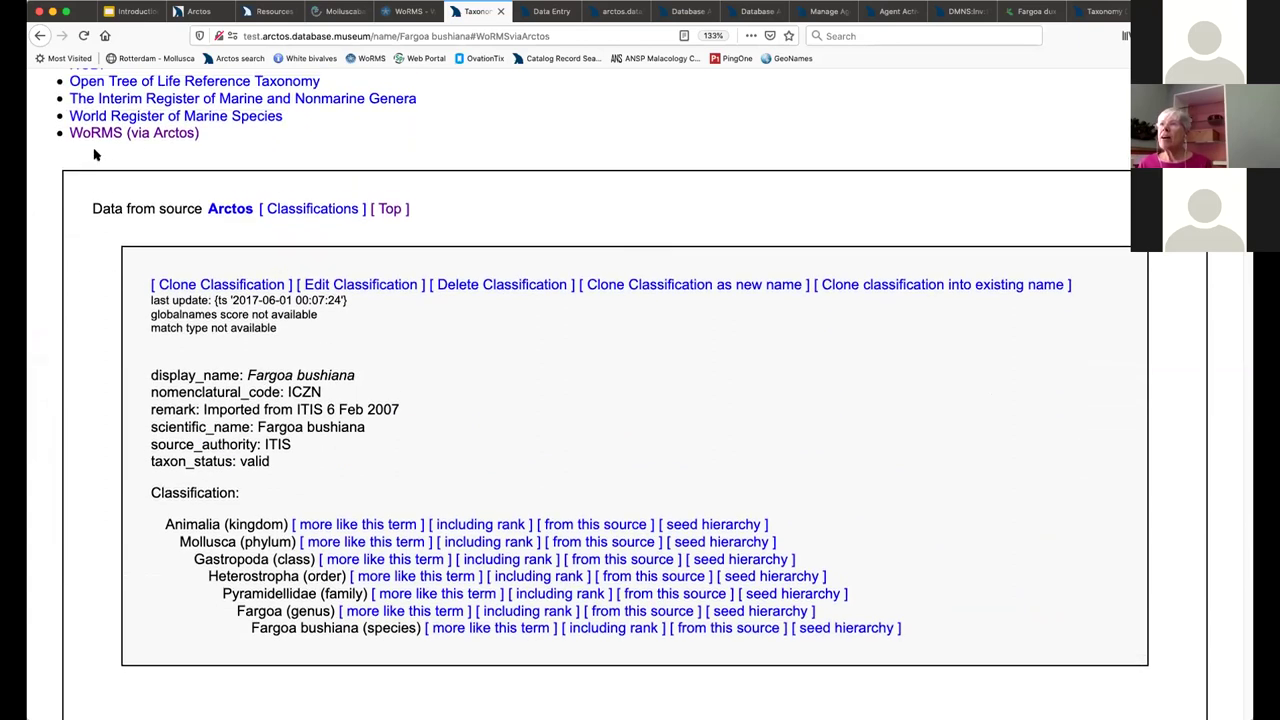
Go to Fargoa bushiana's WoRMS (via Arctos) classification, refresh it from its aphiaID and reload the page
{"action": "left_click", "coordinate": [93, 136]}
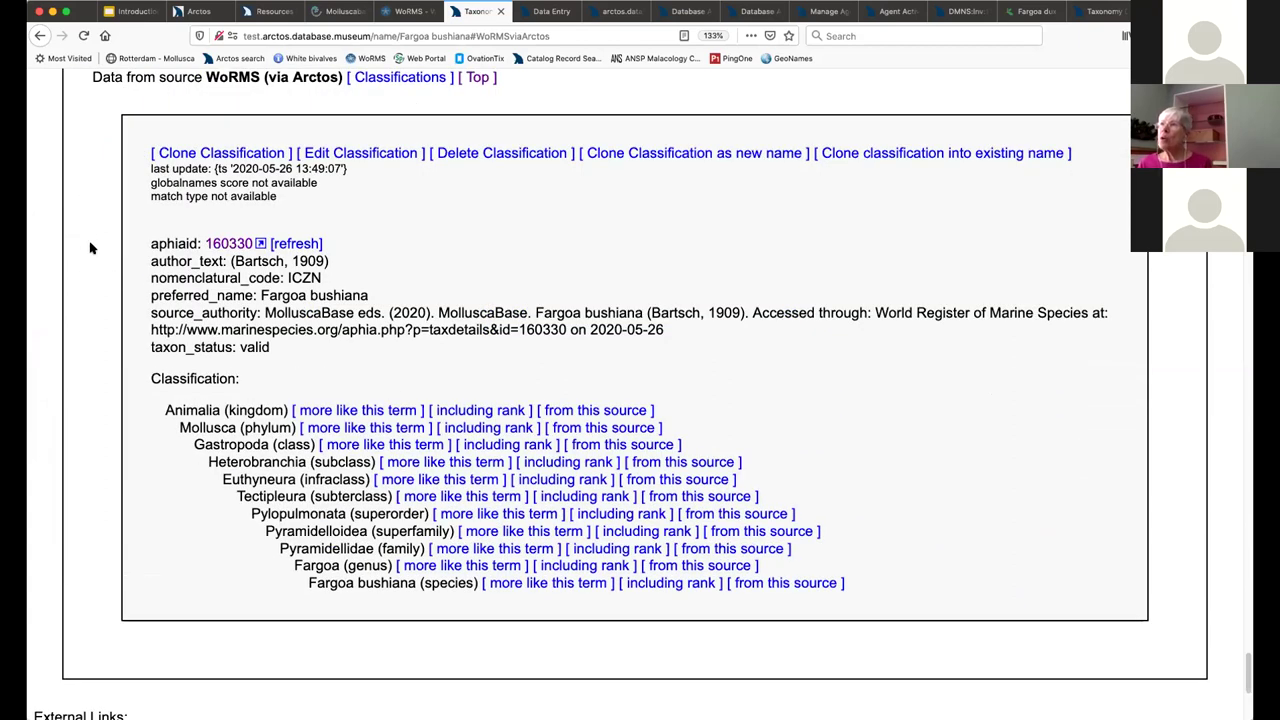
{"action": "scroll", "coordinate": [90, 247], "scroll_direction": "up", "scroll_amount": 1}
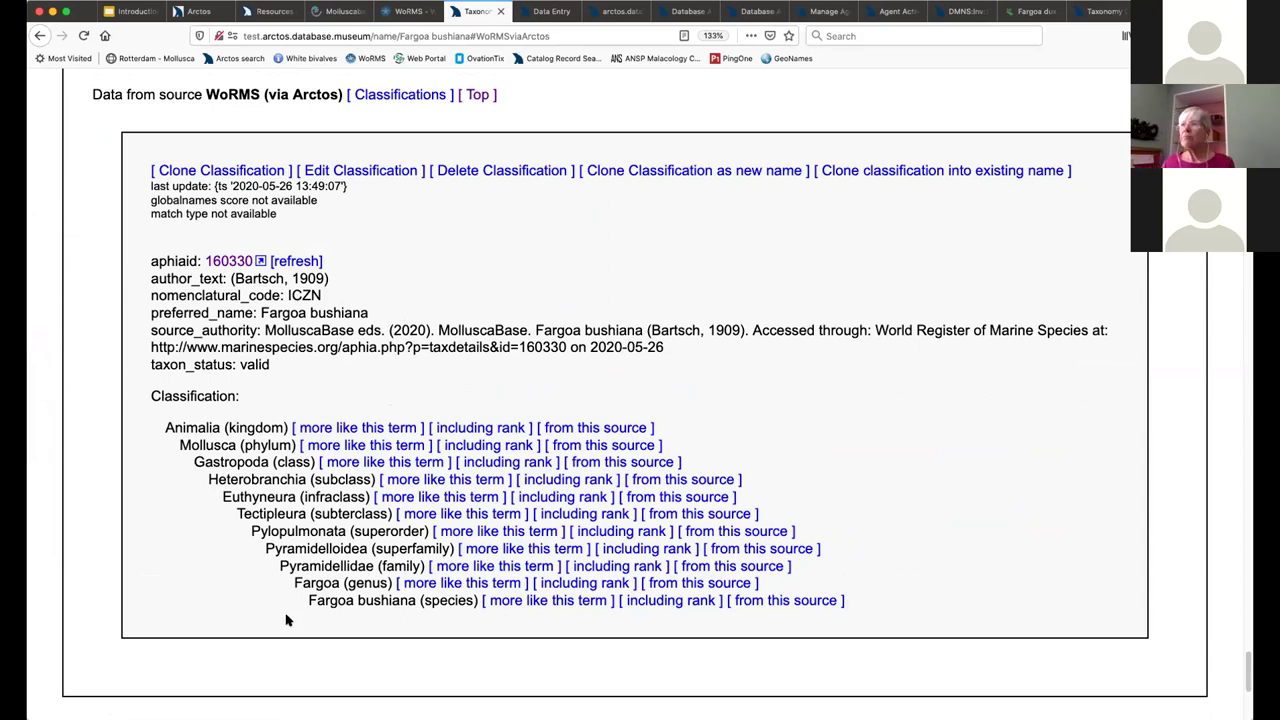
{"action": "left_click", "coordinate": [294, 261]}
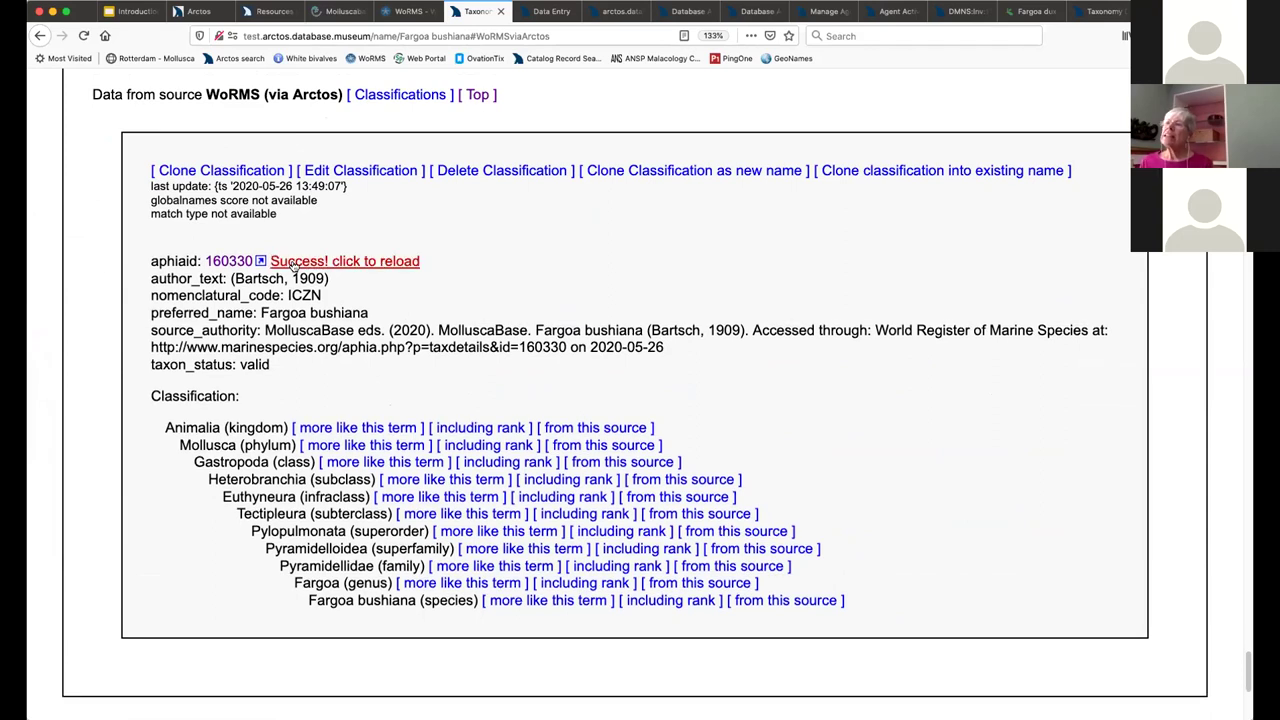
{"action": "scroll", "coordinate": [292, 260], "scroll_direction": "down", "scroll_amount": 1}
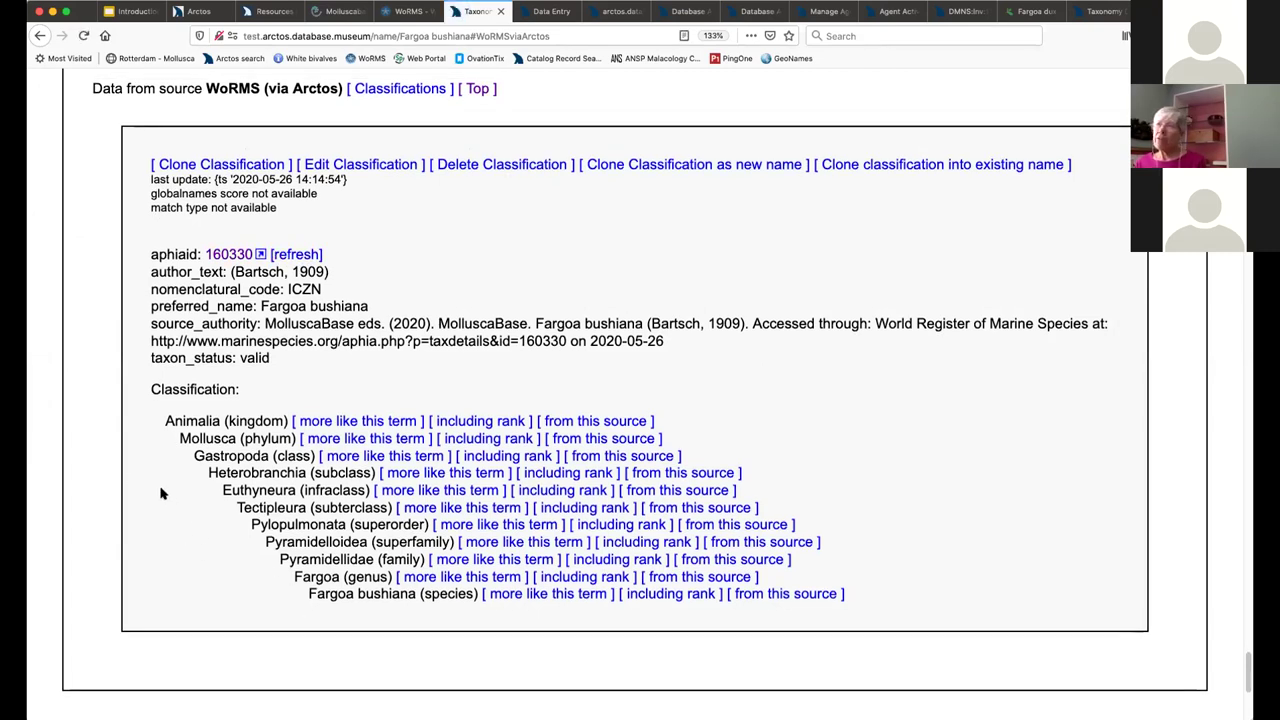
View the WoRMS taxon record linked from the aphiaID of Fargoa bushiana, and close it
{"action": "left_click", "coordinate": [259, 256]}
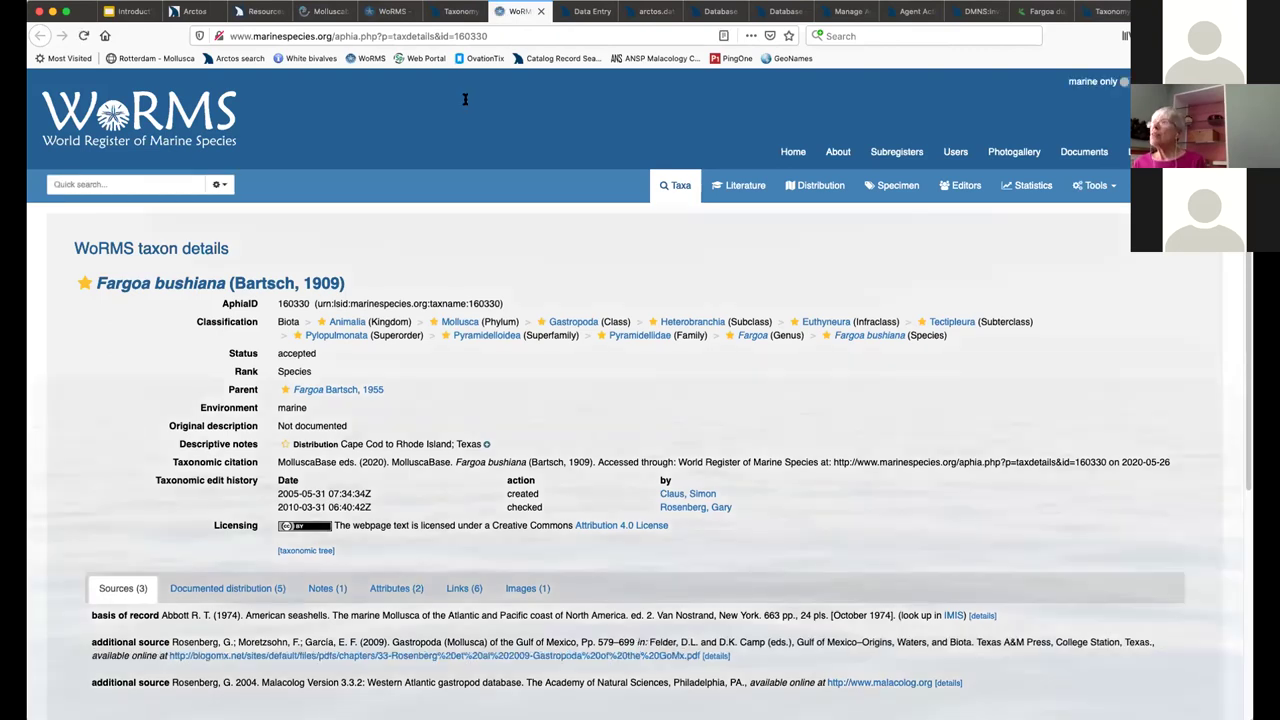
{"action": "left_click", "coordinate": [540, 12]}
{"action": "left_click", "coordinate": [525, 12]}
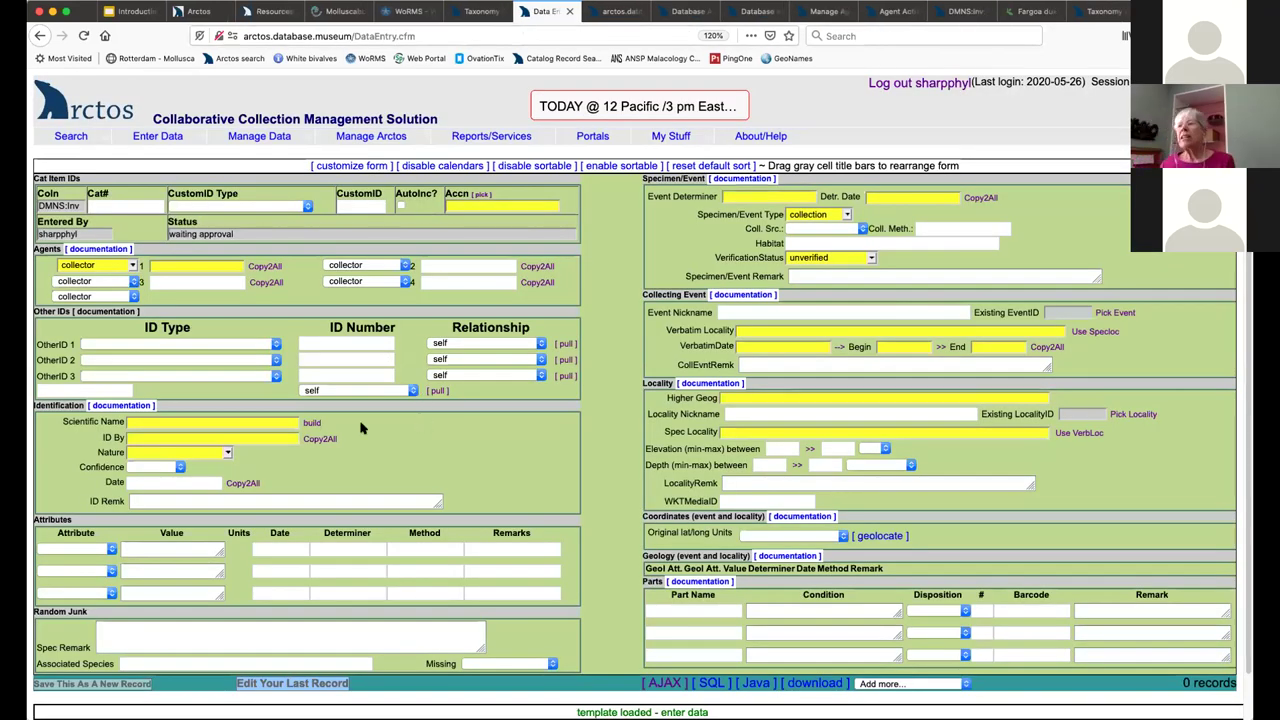
{"action": "left_click", "coordinate": [158, 422]}
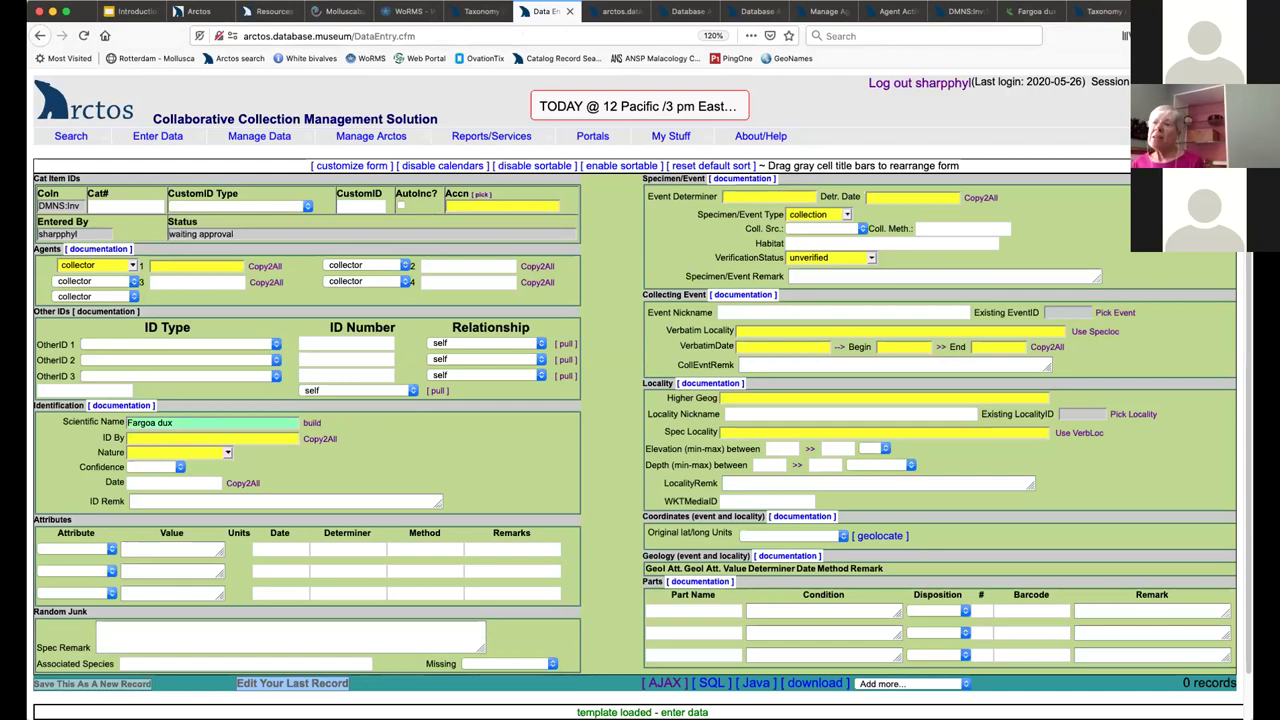
{"action": "left_click", "coordinate": [191, 421]}
{"action": "key", "text": "BackSpace"}
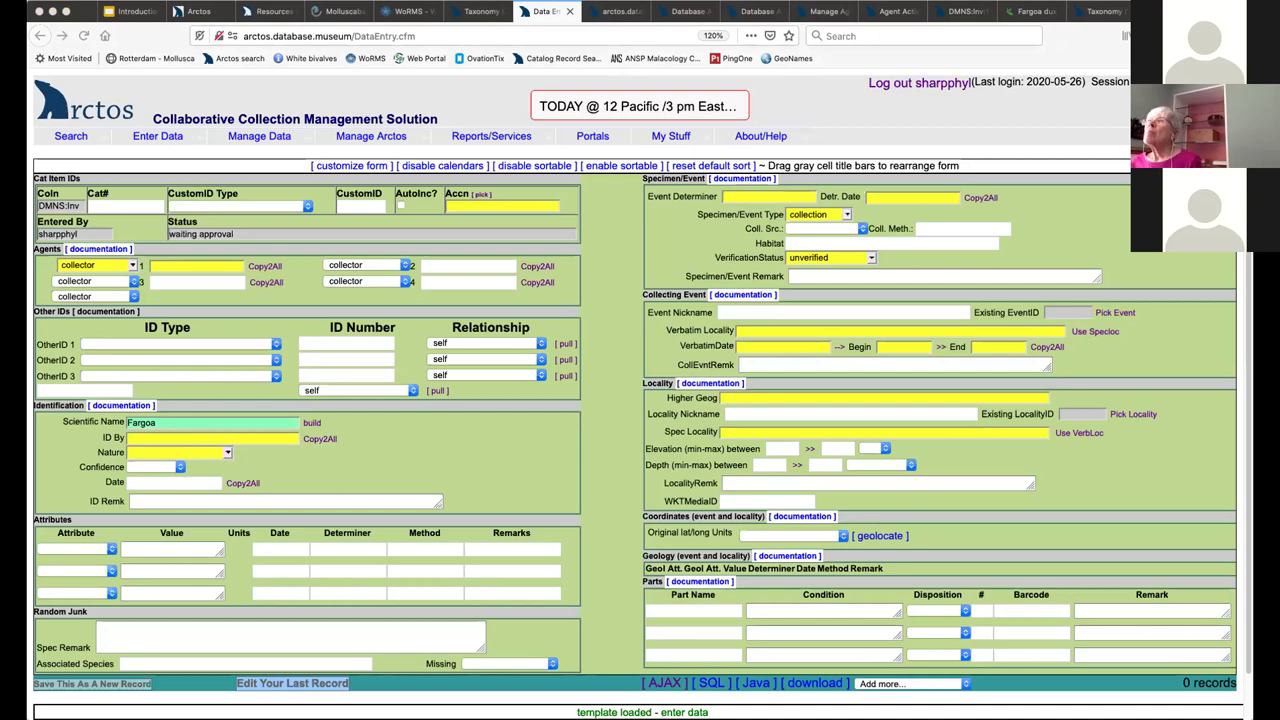
Go to the test site test.arctos.database.museum and open its Data Entry page
{"action": "left_click", "coordinate": [232, 36]}
{"action": "left_click", "coordinate": [241, 37]}
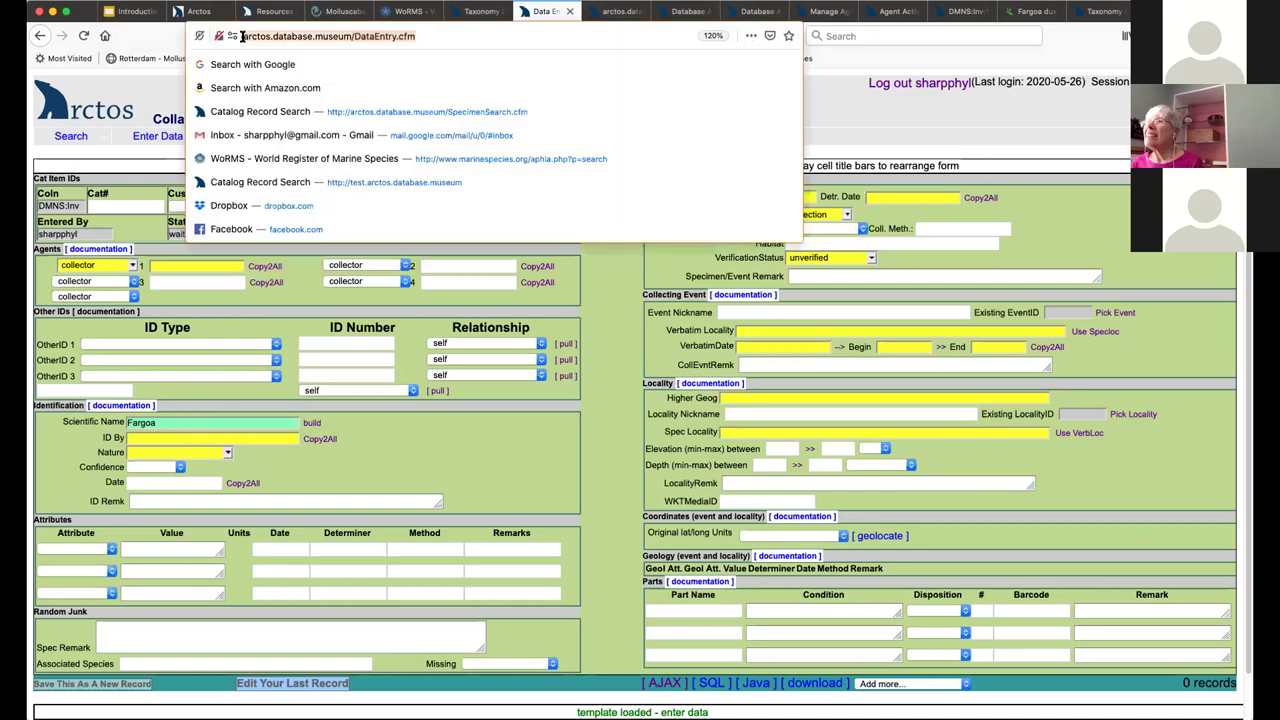
{"action": "type", "text": "test.arctos.database.museum"}
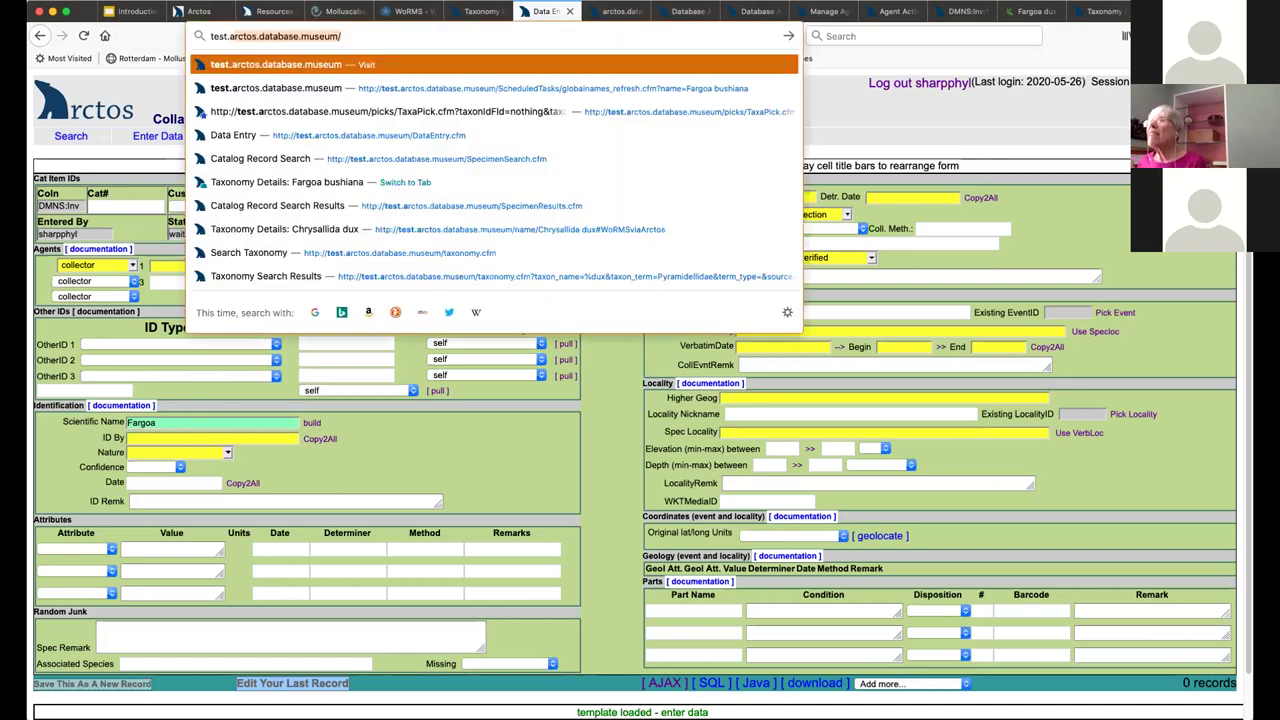
{"action": "key", "text": "Return"}
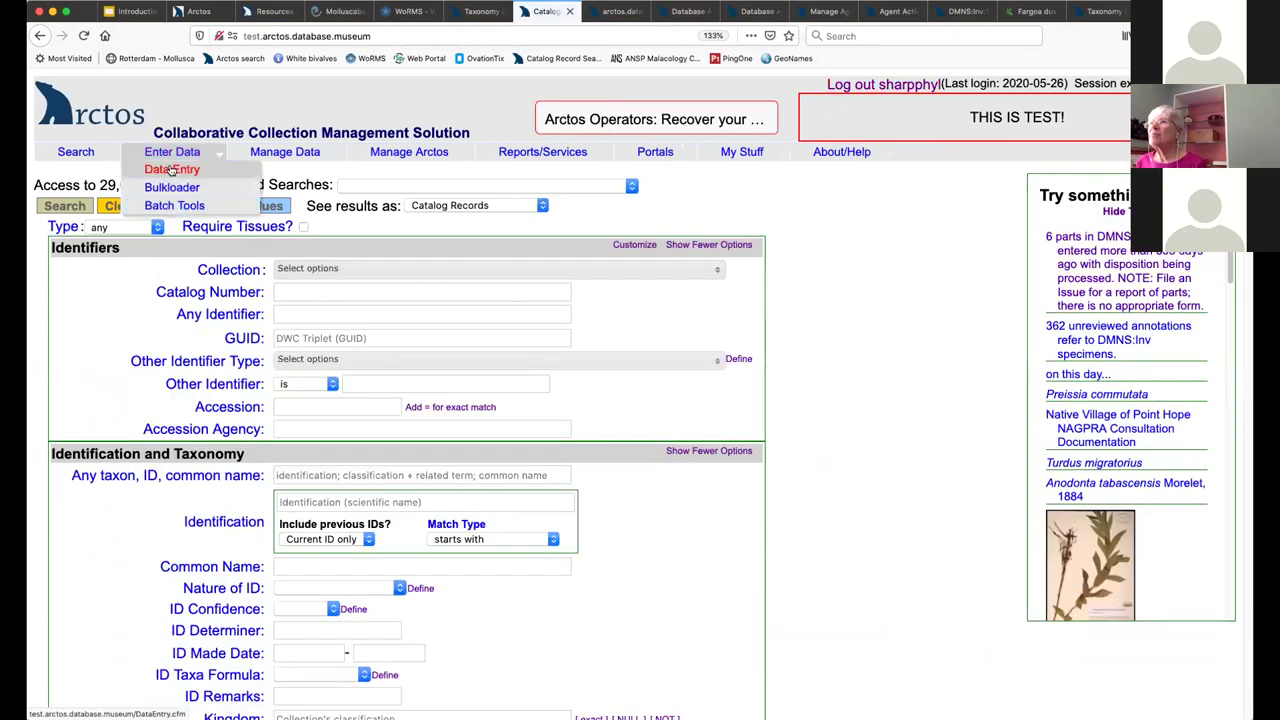
{"action": "left_click", "coordinate": [165, 167]}
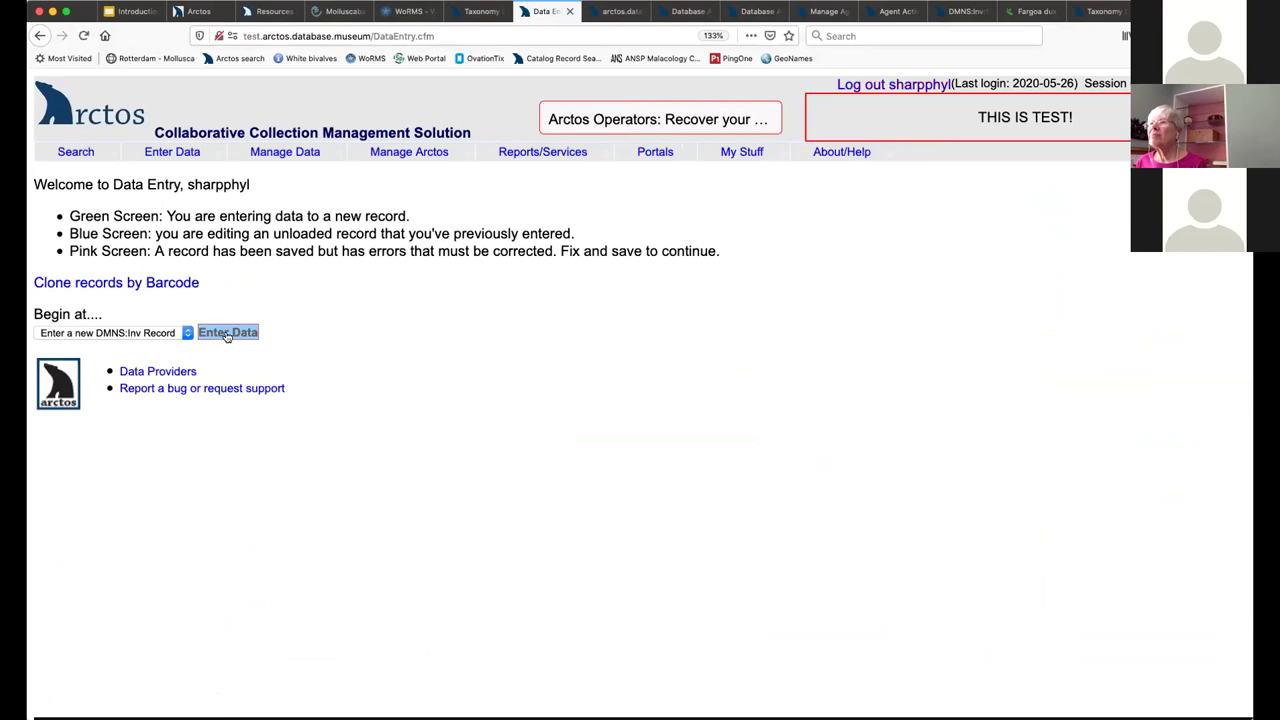
Begin a new DMNS:Inv record and enter Fargoa as the scientific name of the identification
{"action": "left_click", "coordinate": [227, 334]}
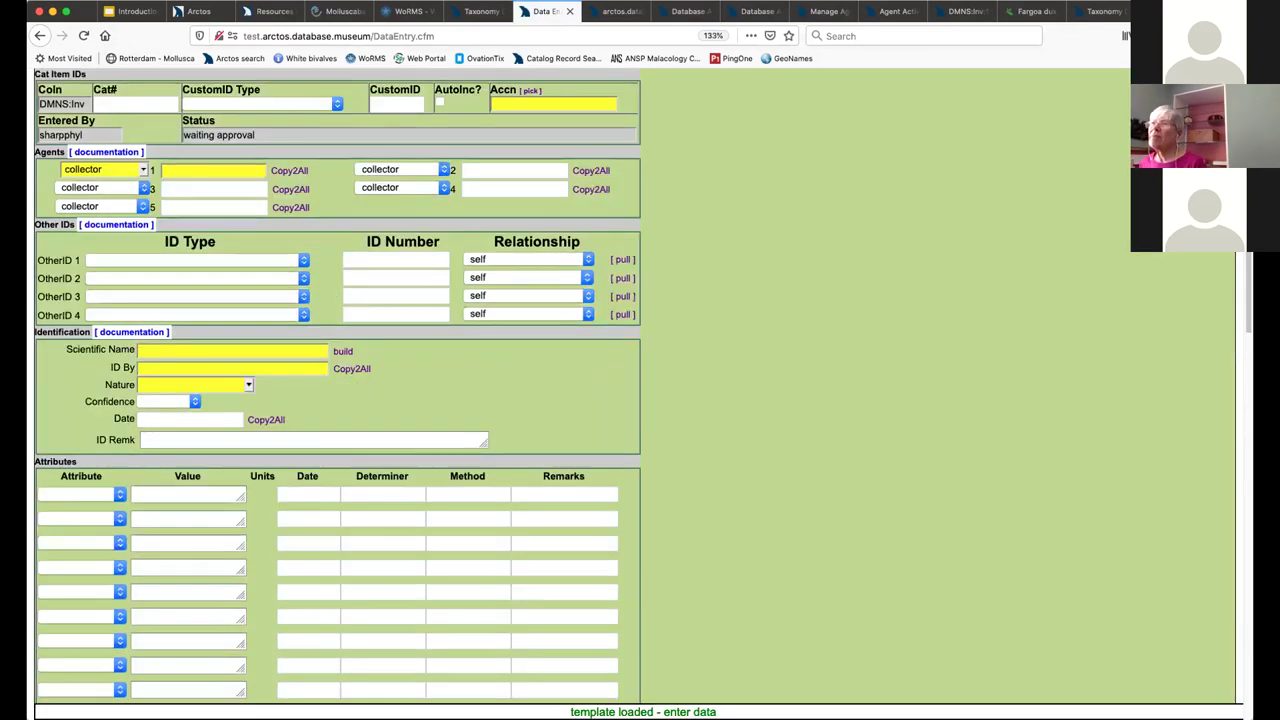
{"action": "left_click", "coordinate": [168, 351]}
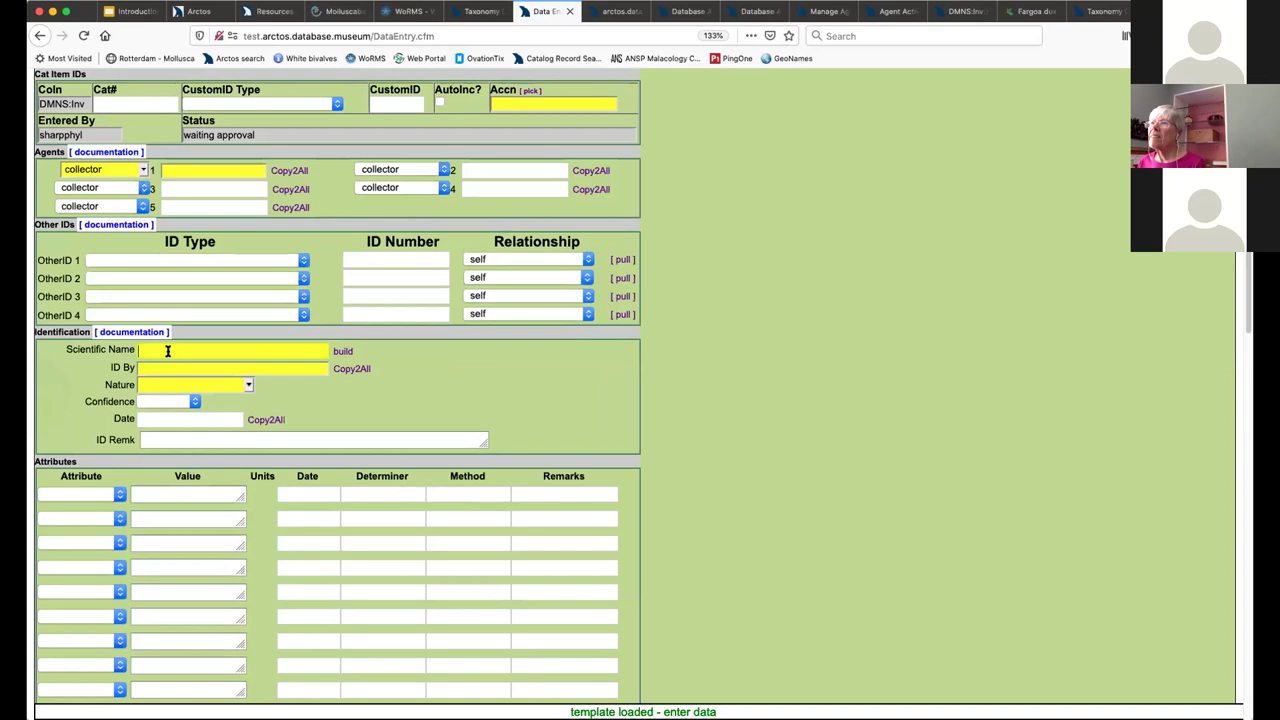
{"action": "type", "text": "Fargoa dux"}
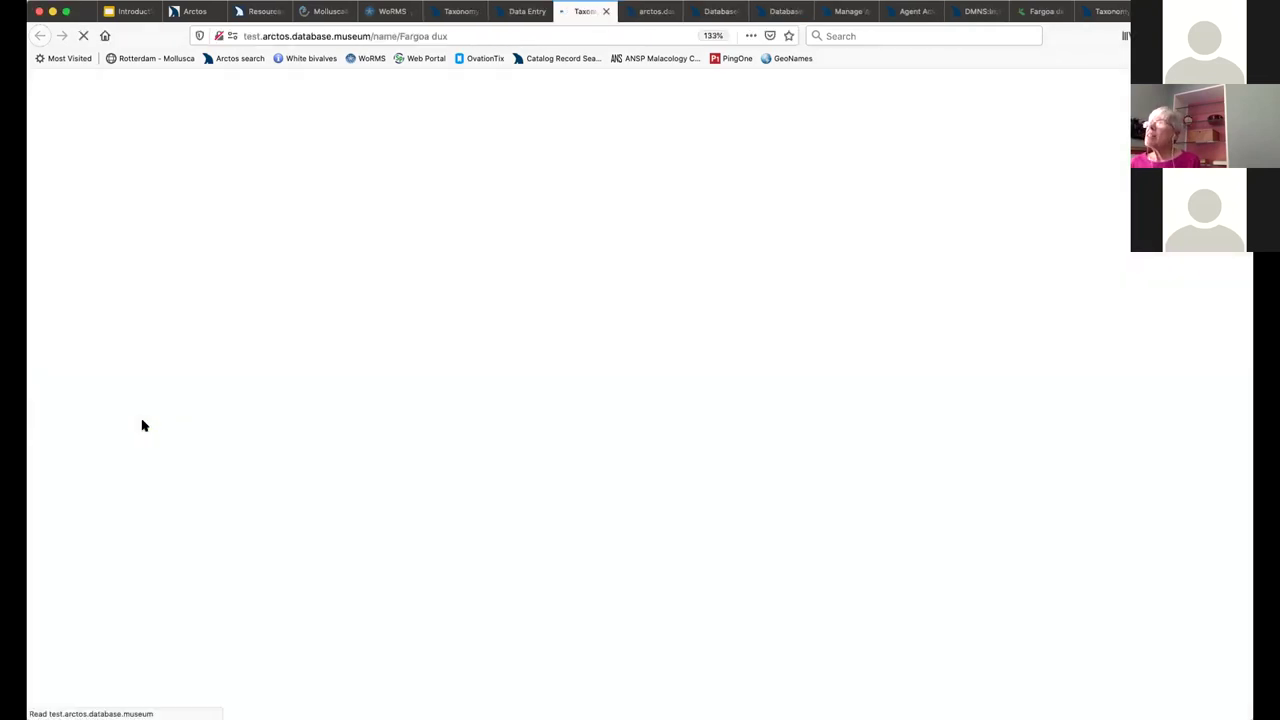
Examine Fargoa dux's Arctos and GBIF Backbone Taxonomy classifications, view its GBIF species page, and return to the taxonomy record
{"action": "scroll", "coordinate": [143, 425], "scroll_direction": "down", "scroll_amount": 6}
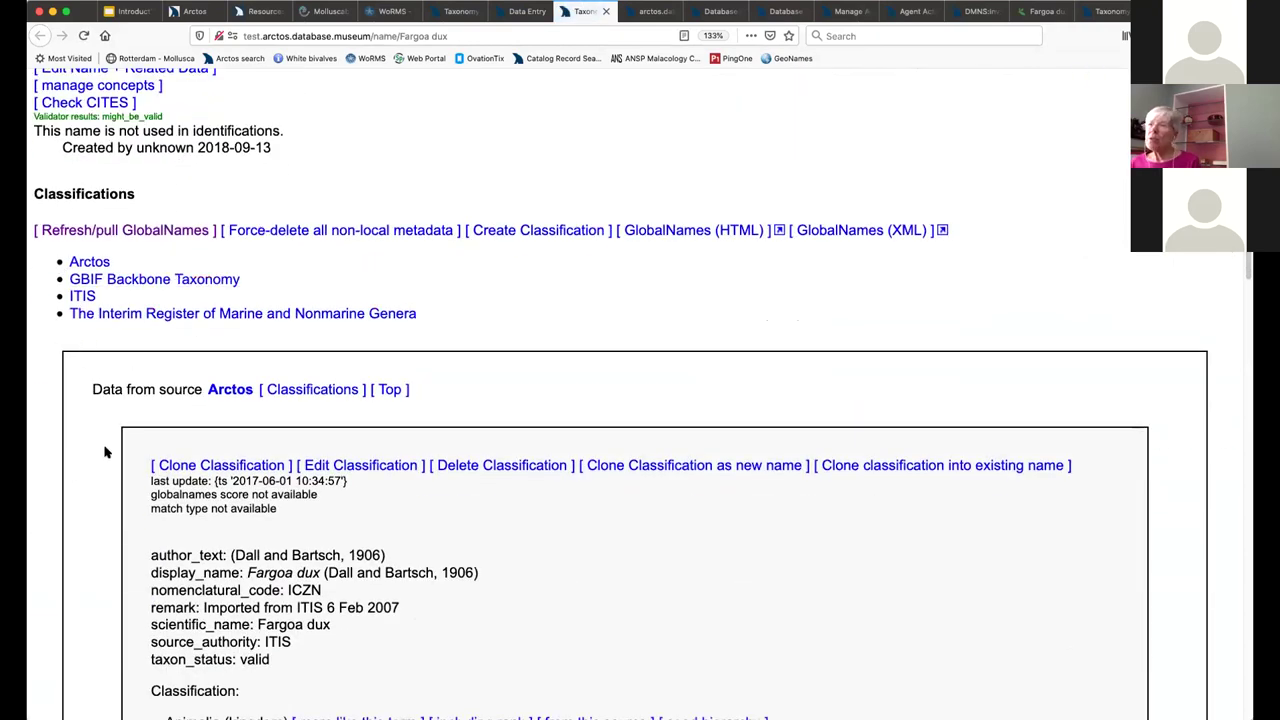
{"action": "scroll", "coordinate": [103, 452], "scroll_direction": "down", "scroll_amount": 3}
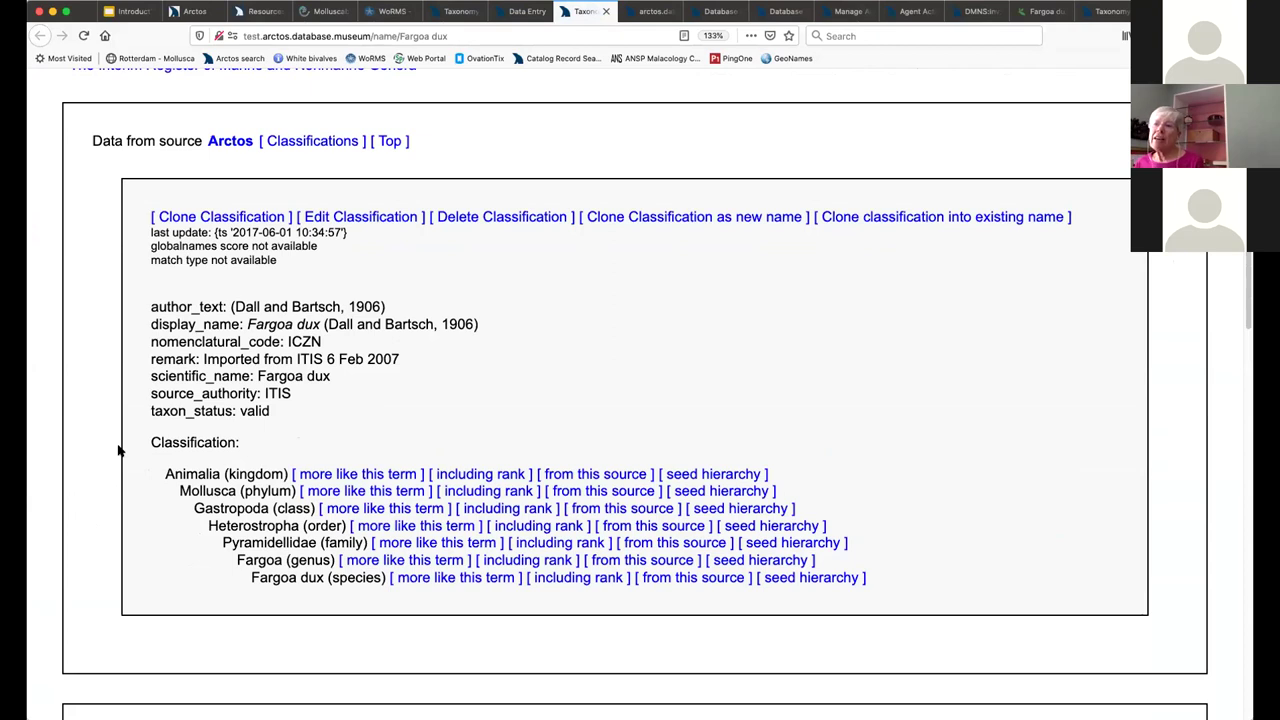
{"action": "scroll", "coordinate": [118, 451], "scroll_direction": "down", "scroll_amount": 1}
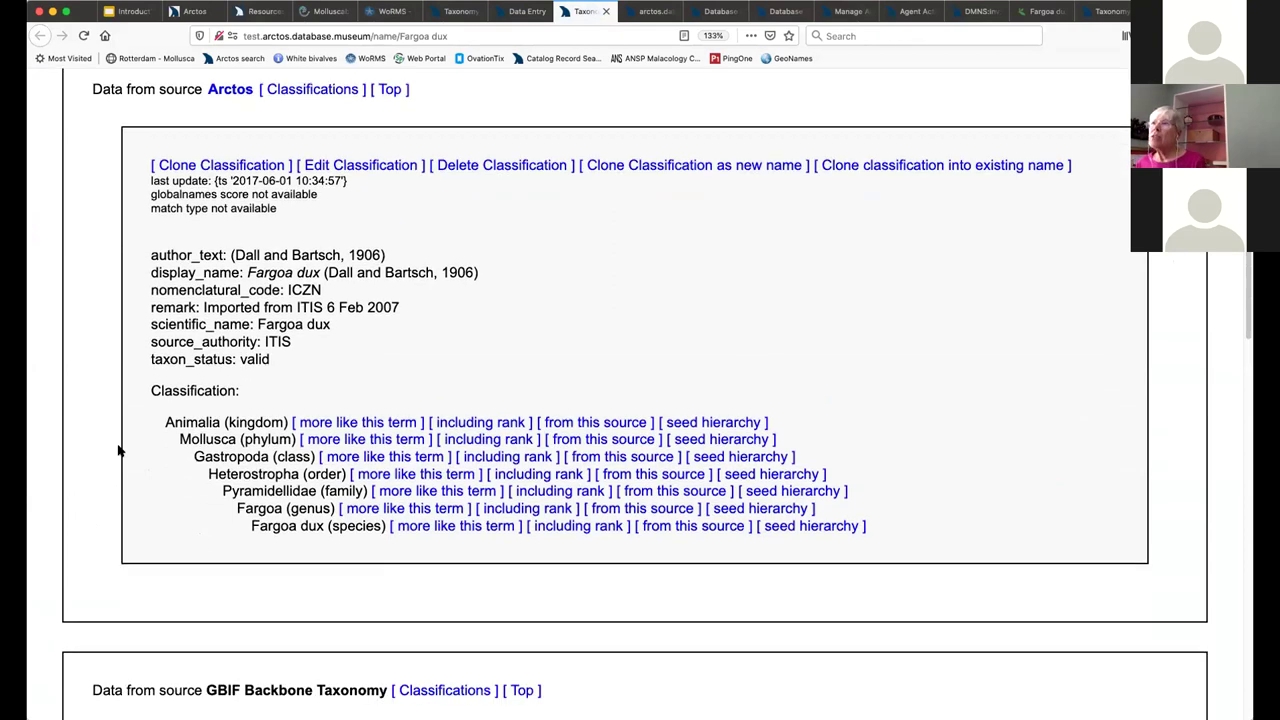
{"action": "scroll", "coordinate": [118, 451], "scroll_direction": "down", "scroll_amount": 7}
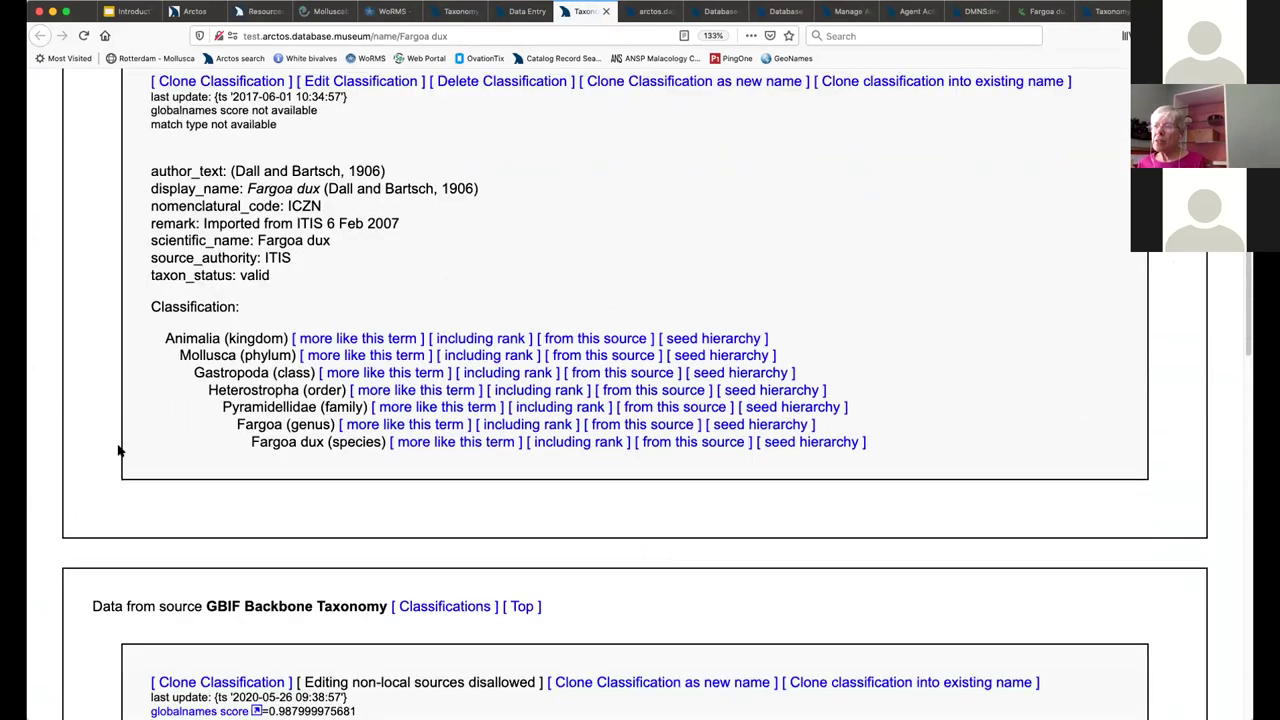
{"action": "scroll", "coordinate": [118, 451], "scroll_direction": "down", "scroll_amount": 2}
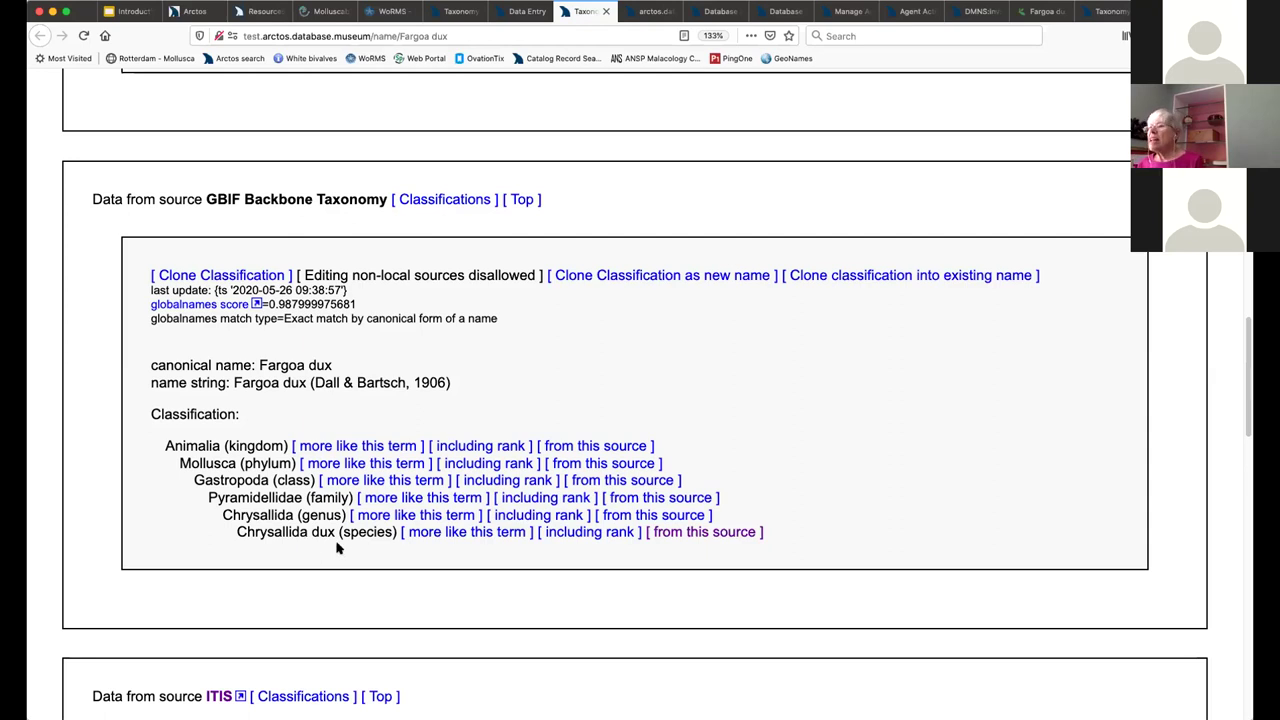
{"action": "left_click", "coordinate": [1042, 12]}
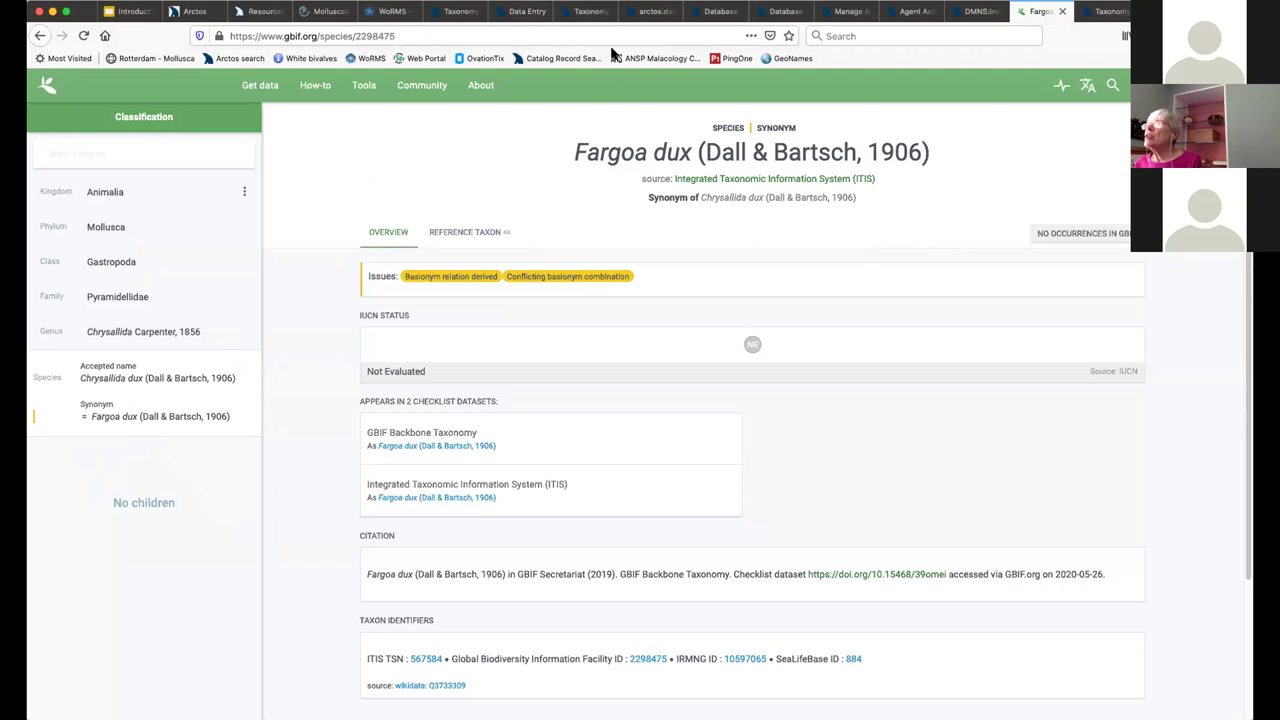
{"action": "left_click", "coordinate": [588, 11]}
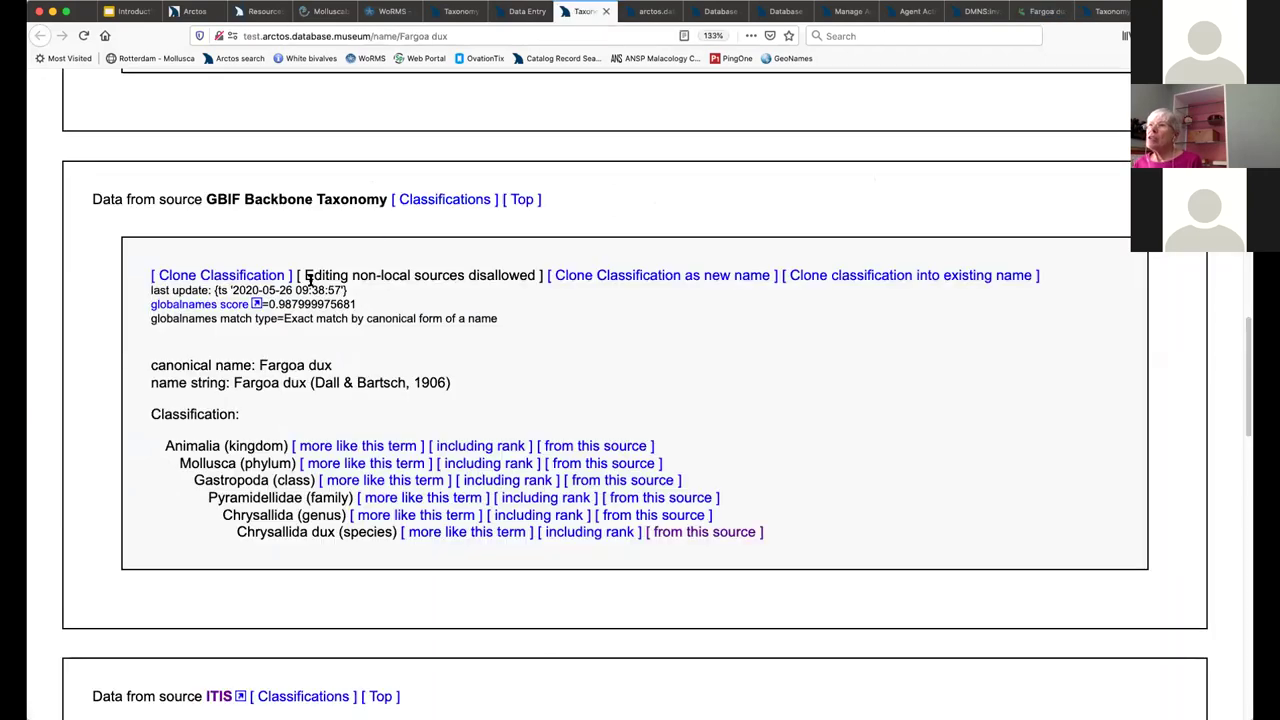
Search the taxonomy for taxon names matching %dux with the taxon term Pyramidellidae
{"action": "scroll", "coordinate": [503, 109], "scroll_direction": "up", "scroll_amount": 10}
{"action": "left_click", "coordinate": [133, 252]}
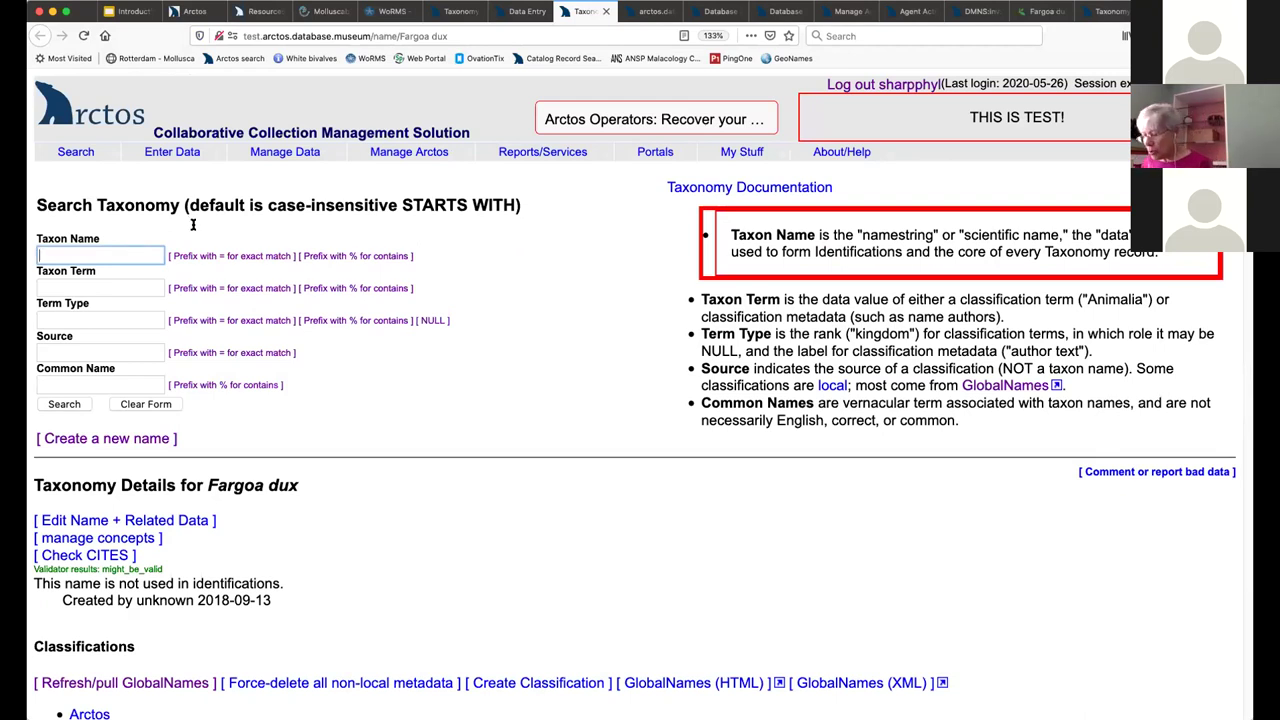
{"action": "type", "text": "%"}
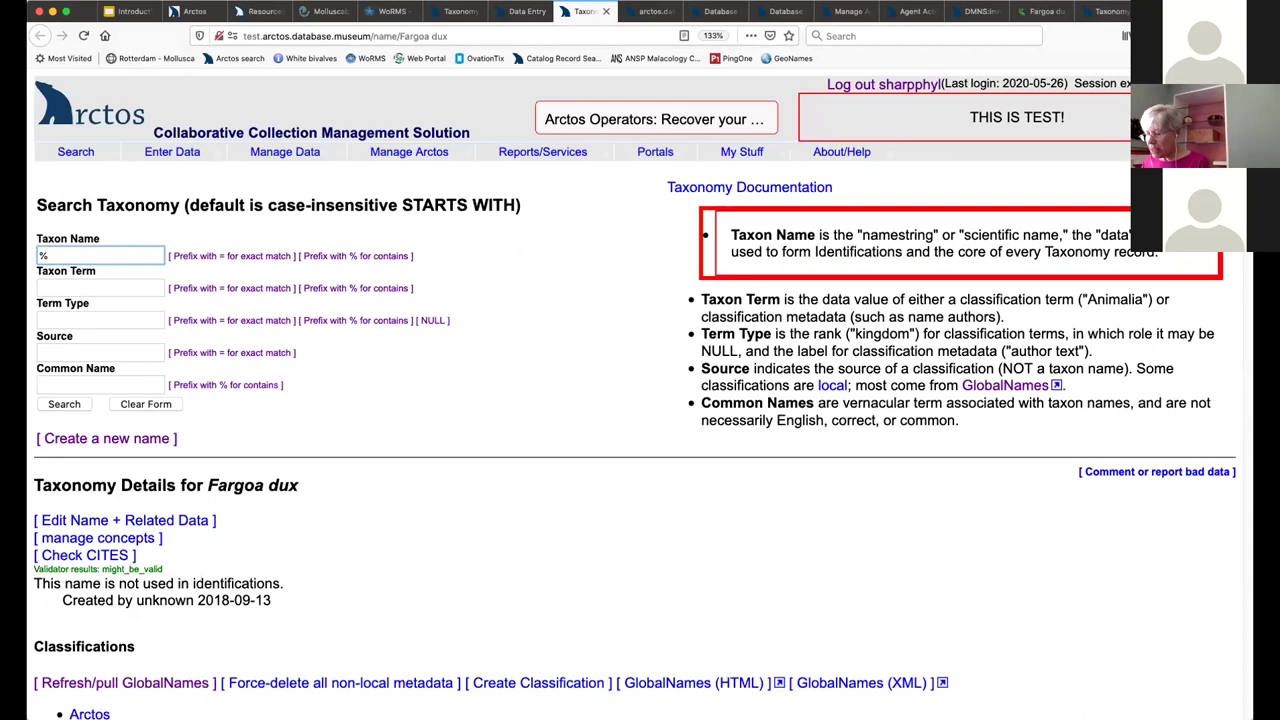
{"action": "type", "text": "dux"}
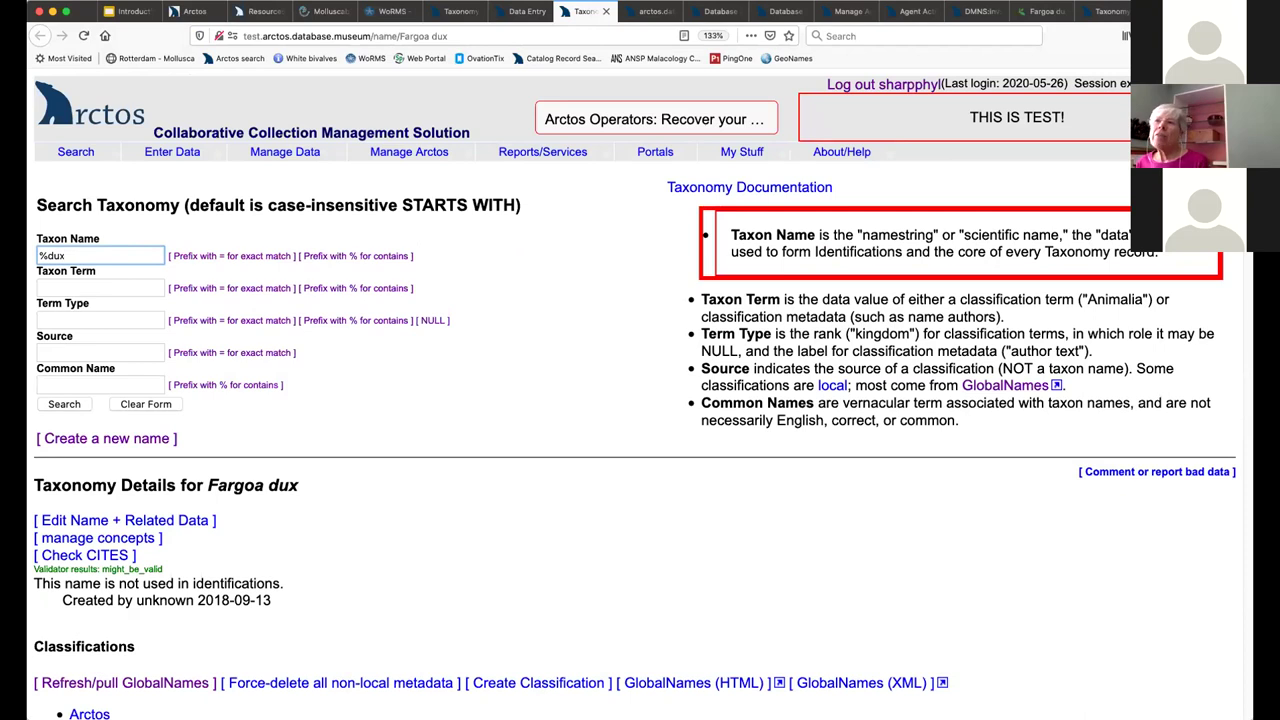
{"action": "left_click", "coordinate": [78, 286]}
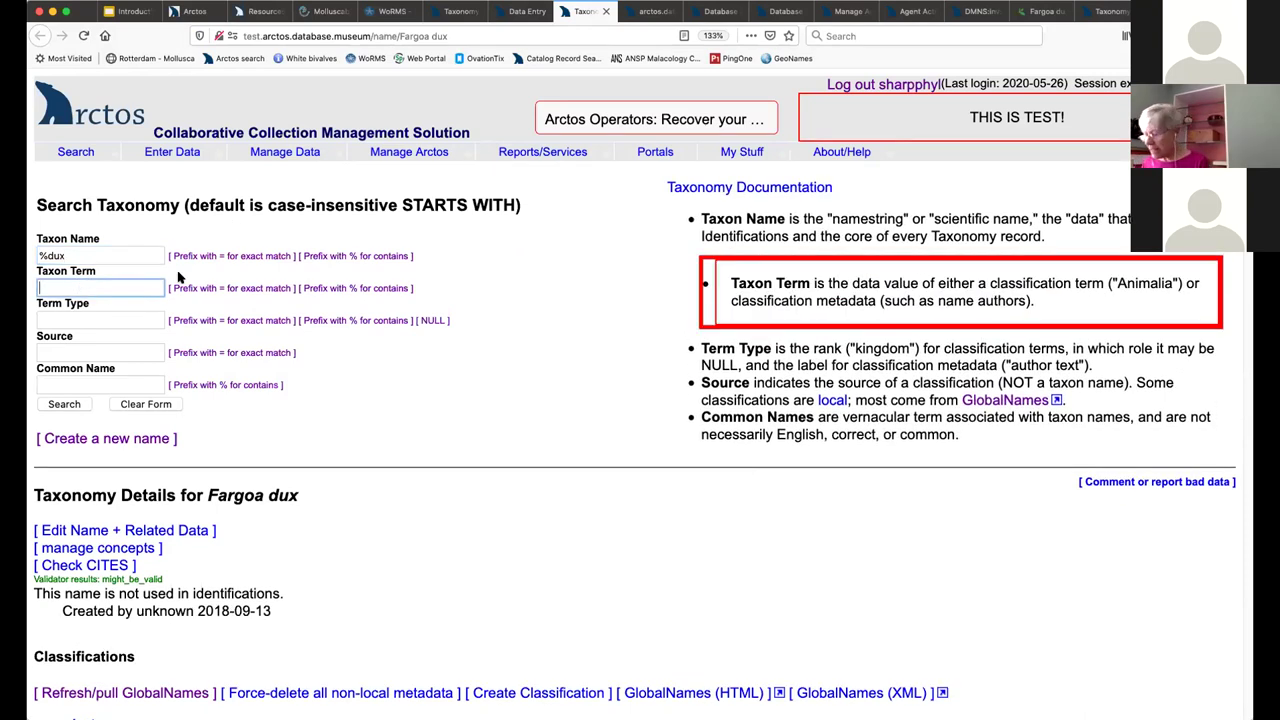
{"action": "type", "text": "Py"}
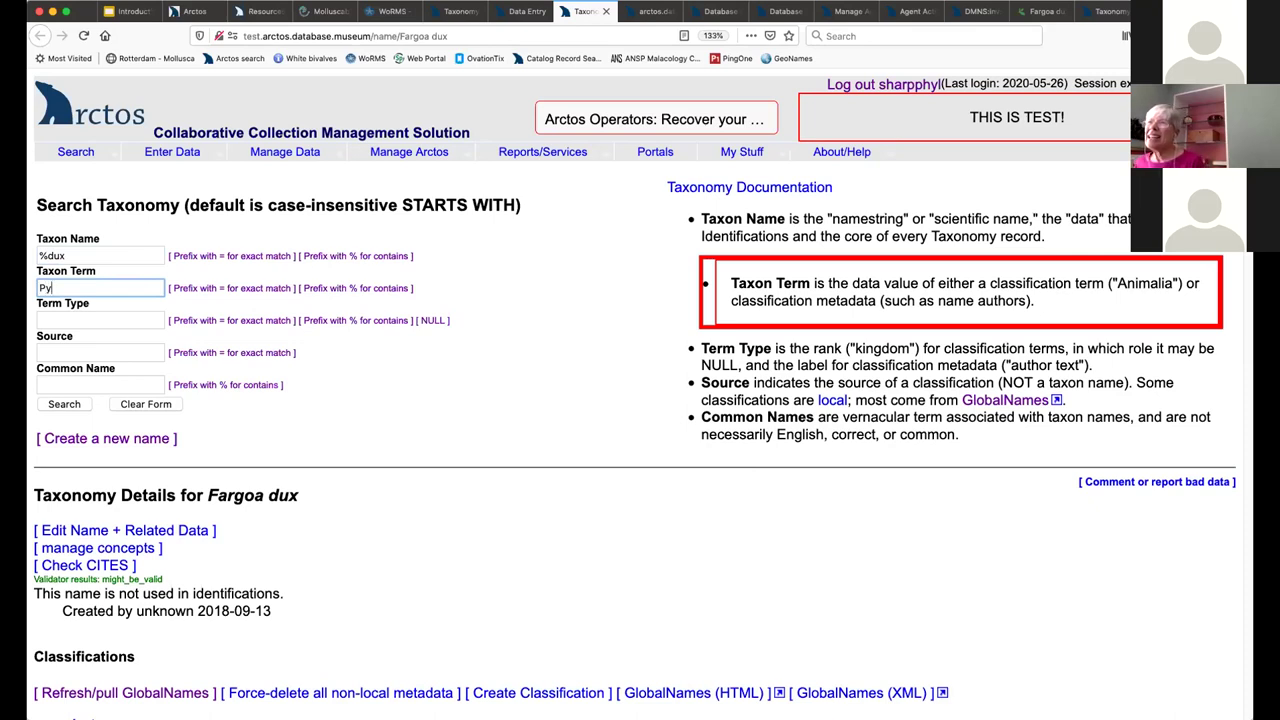
{"action": "type", "text": "a"}
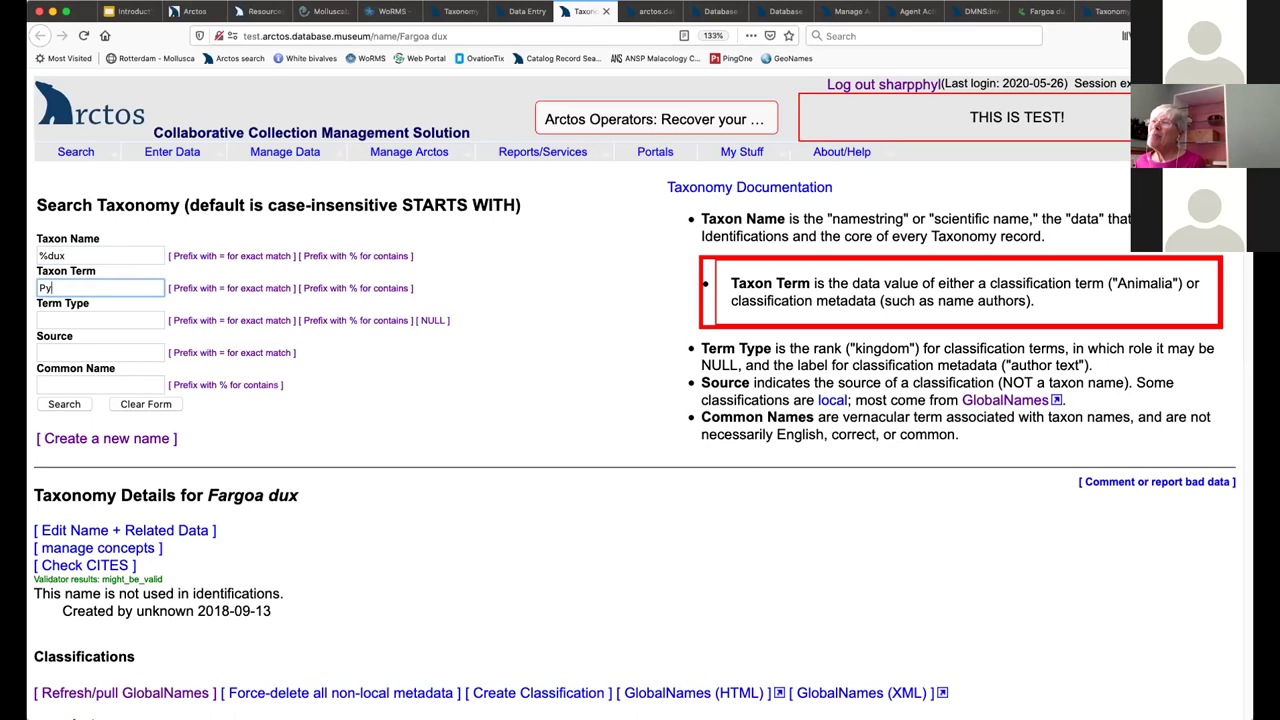
{"action": "type", "text": "amidellidae"}
{"action": "key", "text": "Return"}
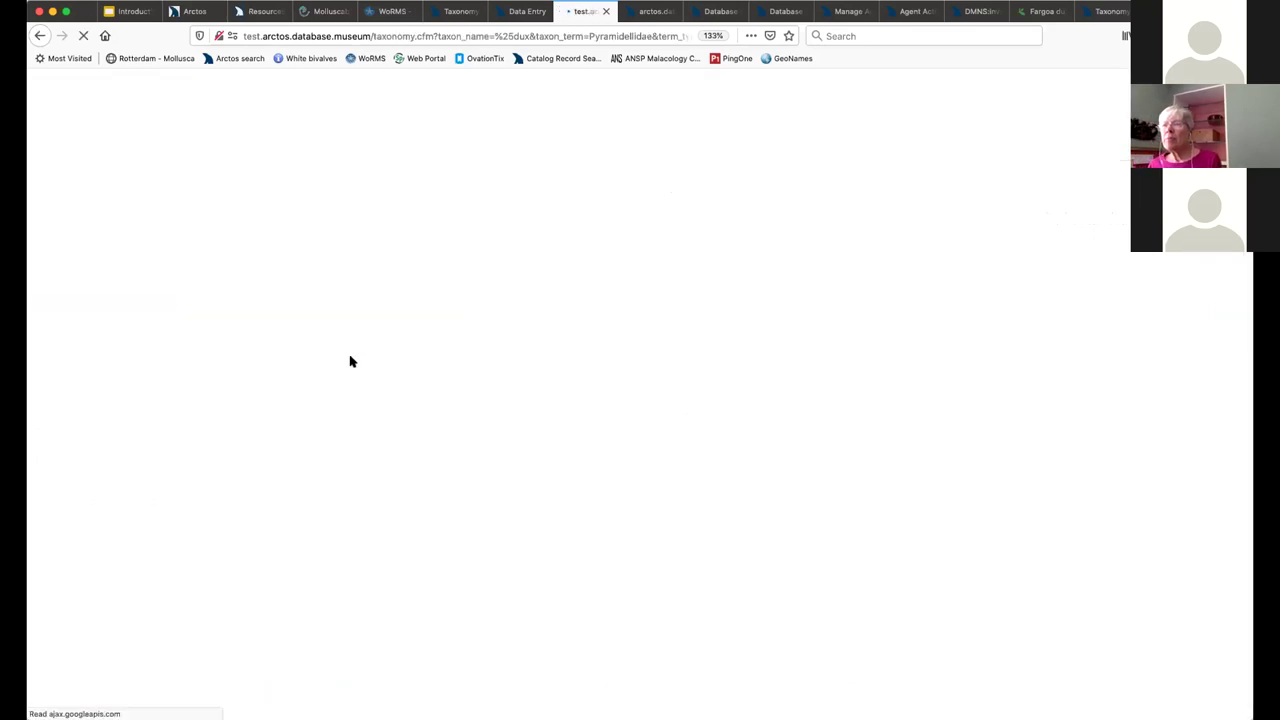
Show the metadata of the search results and compare the sources and taxon status of each dux name
{"action": "scroll", "coordinate": [356, 400], "scroll_direction": "down", "scroll_amount": 1}
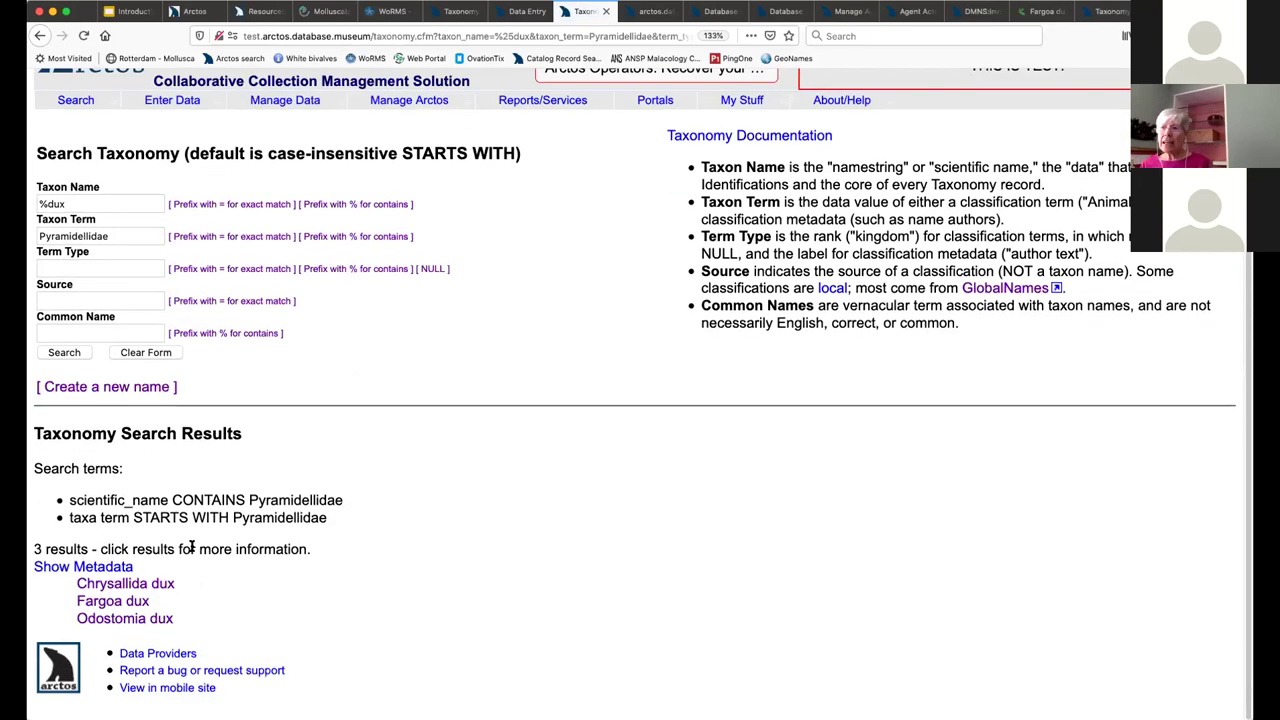
{"action": "left_click", "coordinate": [100, 567]}
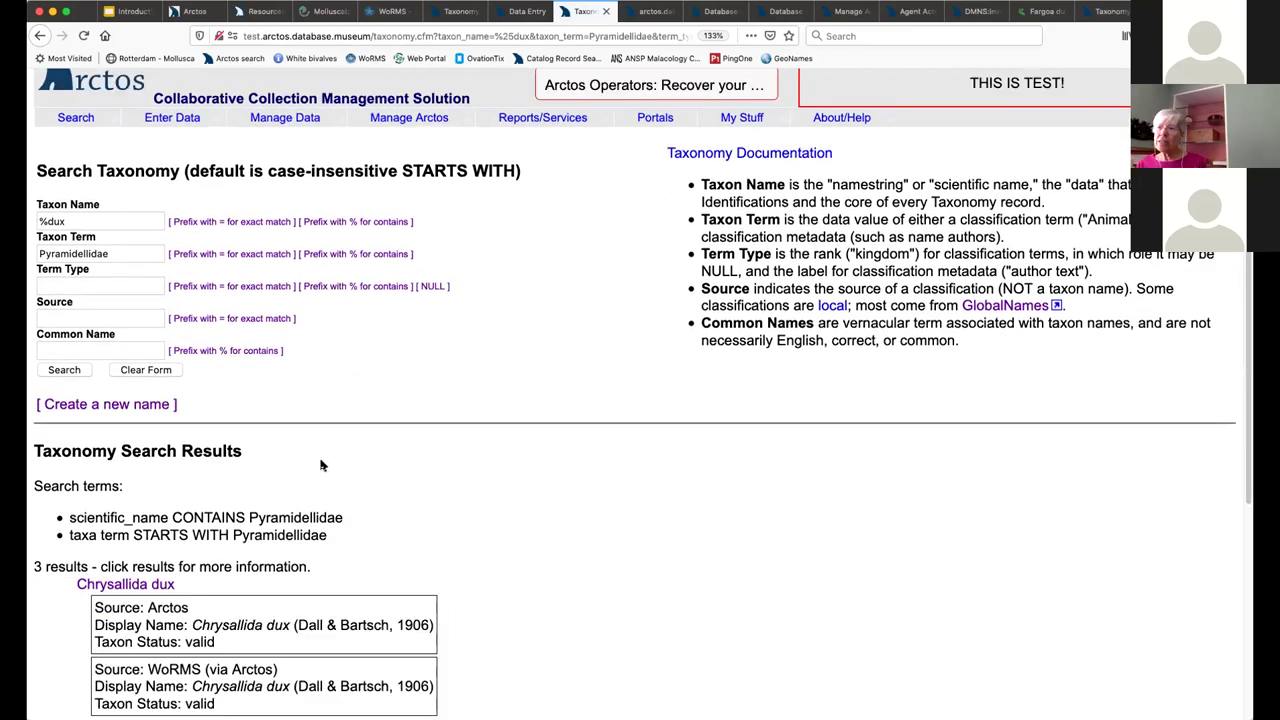
{"action": "scroll", "coordinate": [330, 455], "scroll_direction": "down", "scroll_amount": 5}
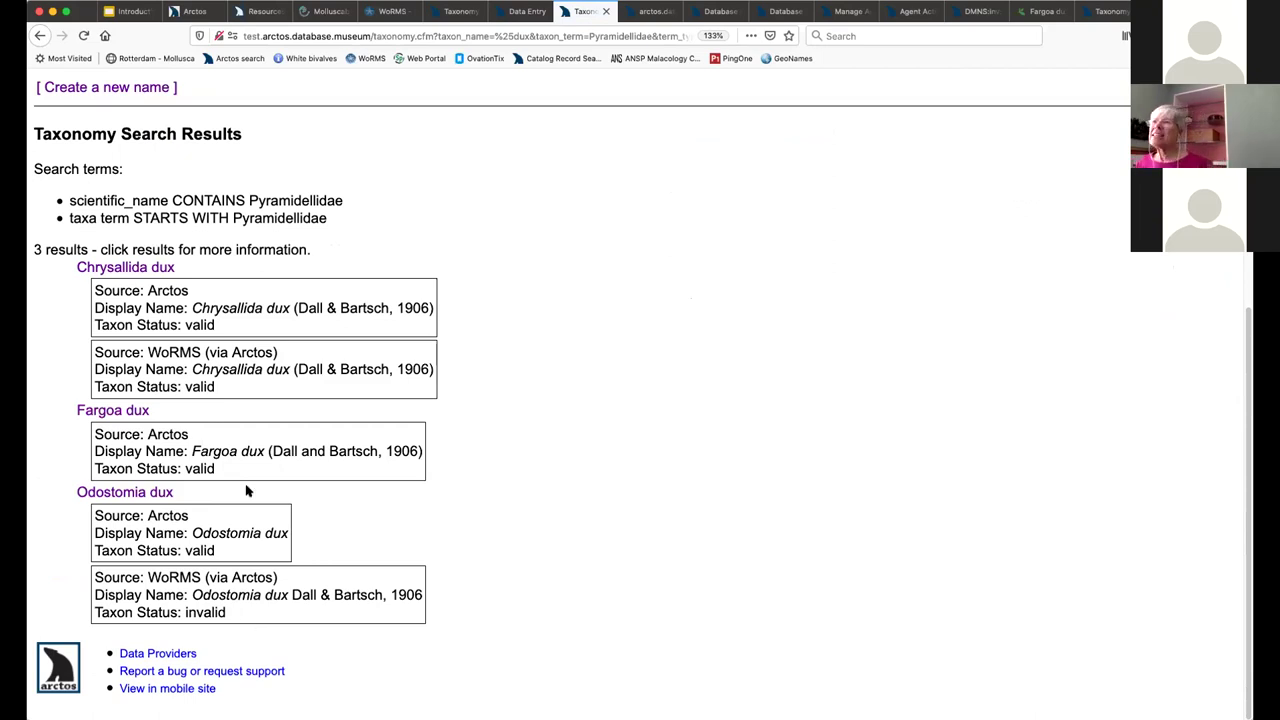
Open the Chrysallida dux record, go to its WoRMS (via Arctos) classification, and refresh it from its aphiaID with a page reload
{"action": "left_click", "coordinate": [135, 268]}
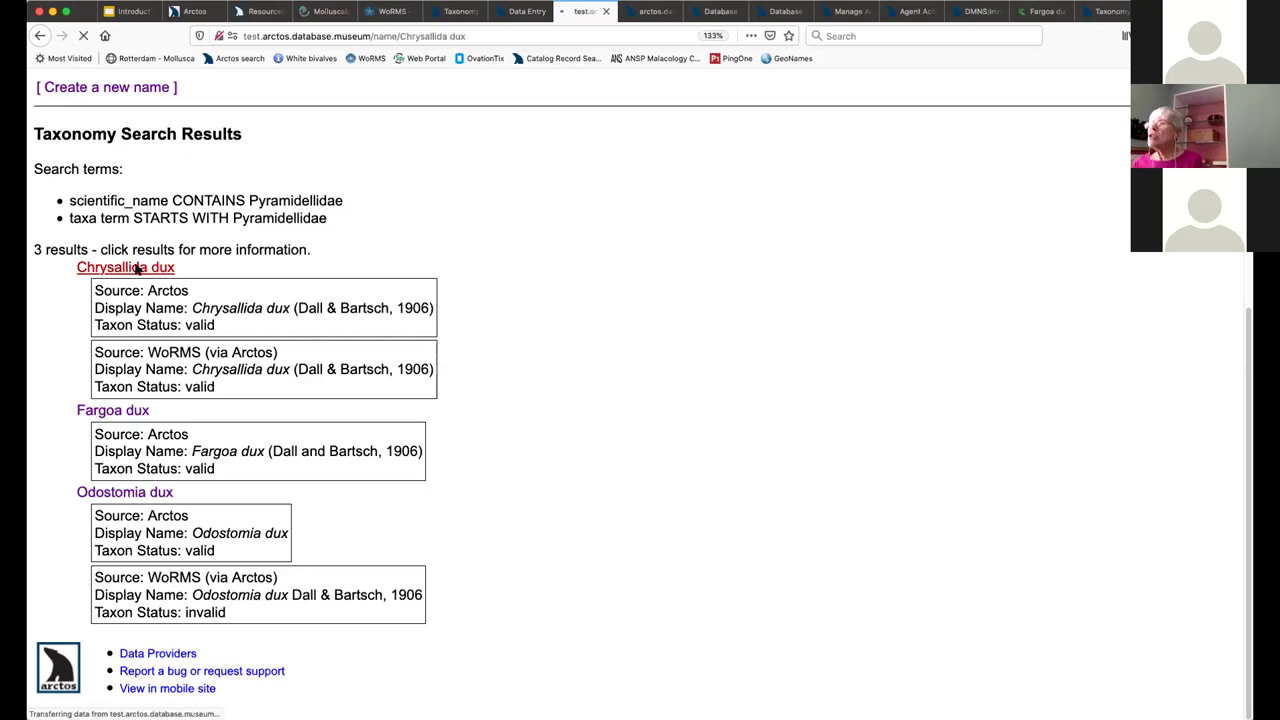
{"action": "scroll", "coordinate": [443, 431], "scroll_direction": "down", "scroll_amount": 5}
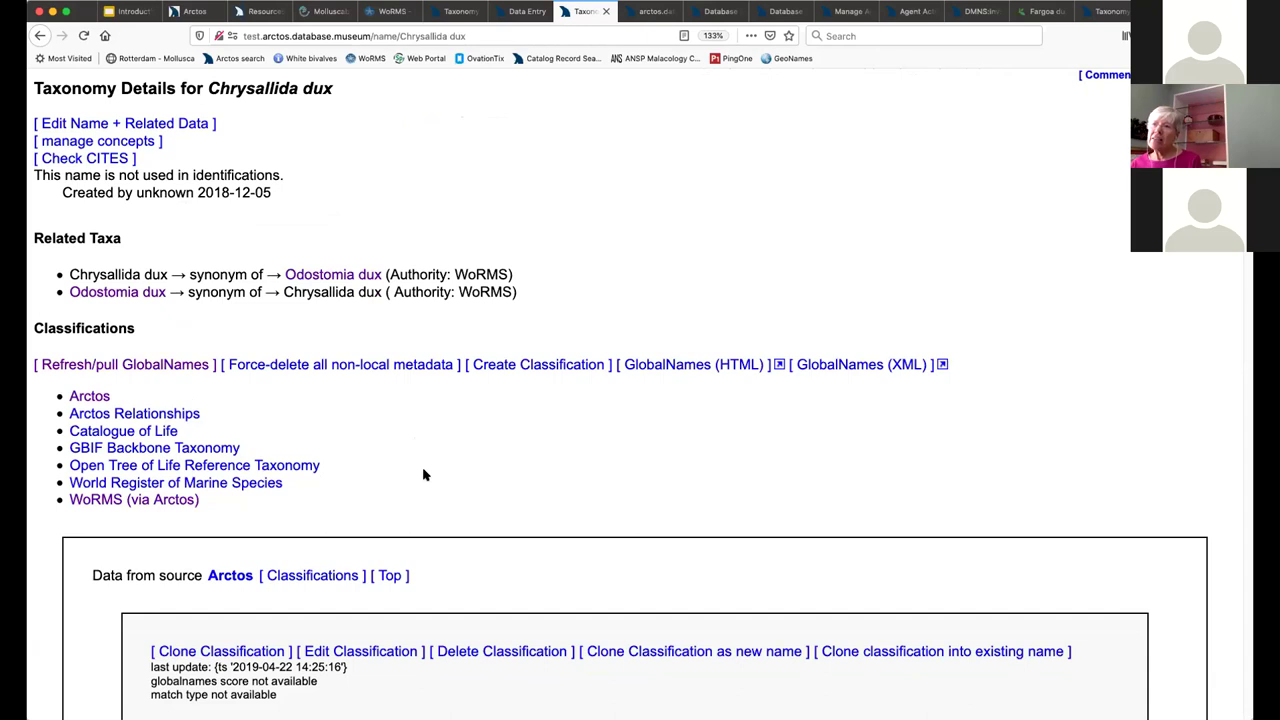
{"action": "left_click", "coordinate": [86, 499]}
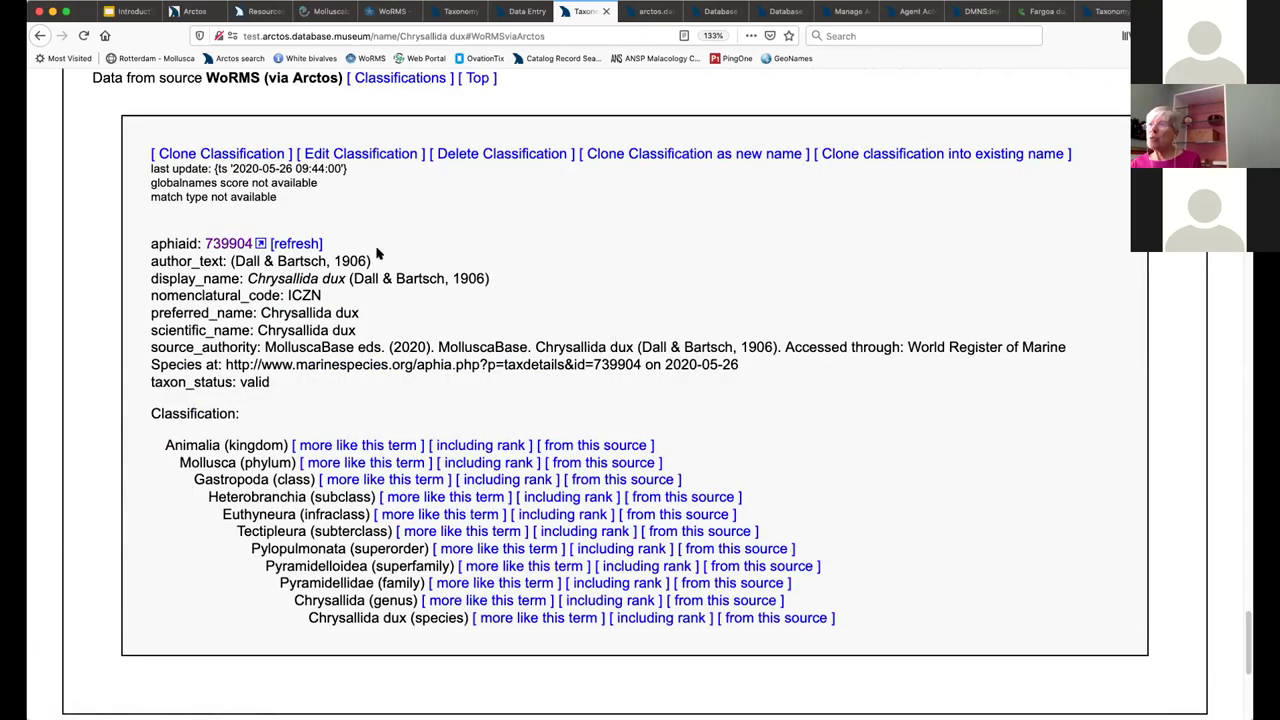
{"action": "left_click", "coordinate": [285, 244]}
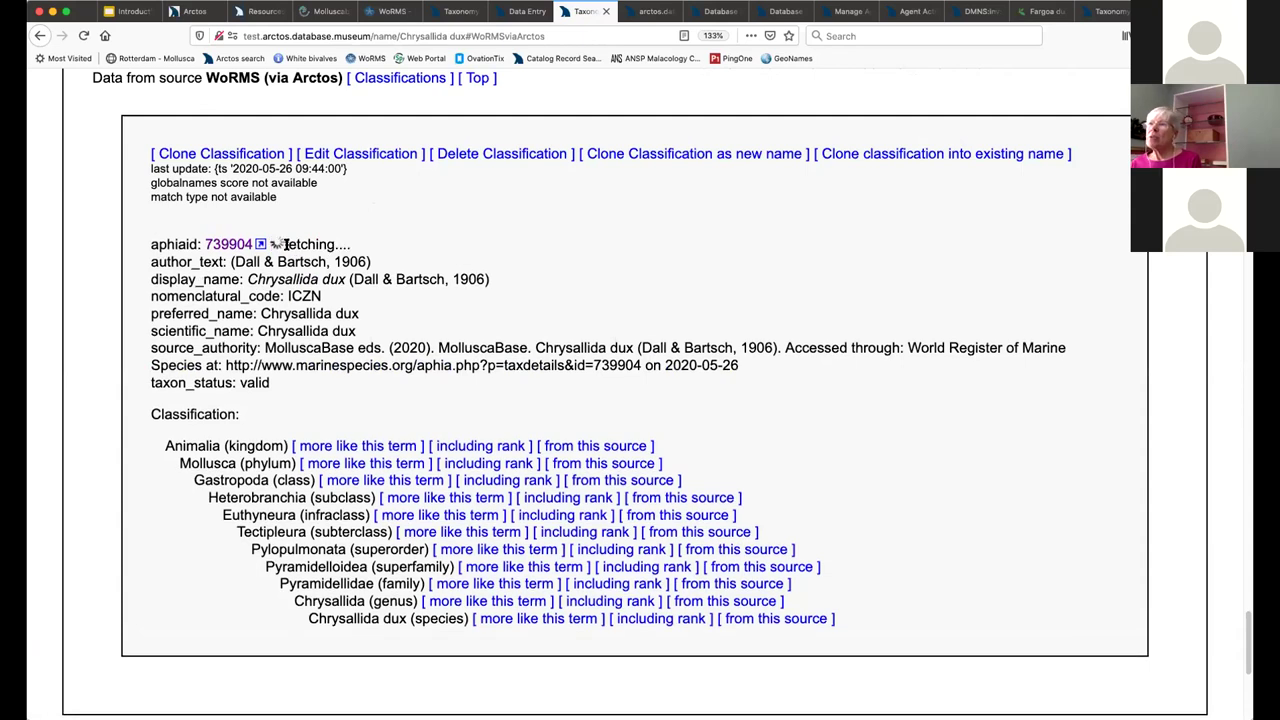
{"action": "left_click", "coordinate": [287, 246]}
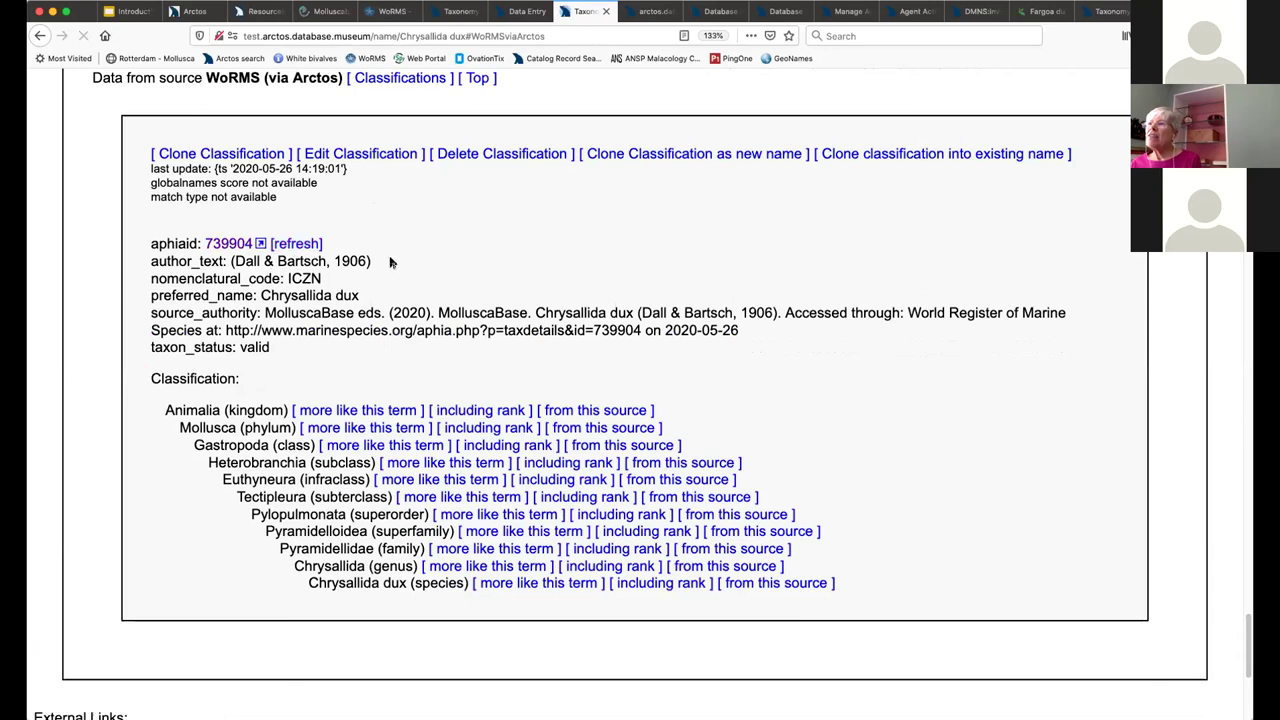
Copy the preferred name Chrysallida dux and replace the scientific name in the data entry record with it
{"action": "left_click_drag", "start_coordinate": [360, 296], "coordinate": [258, 293]}
{"action": "key", "text": "super+c"}
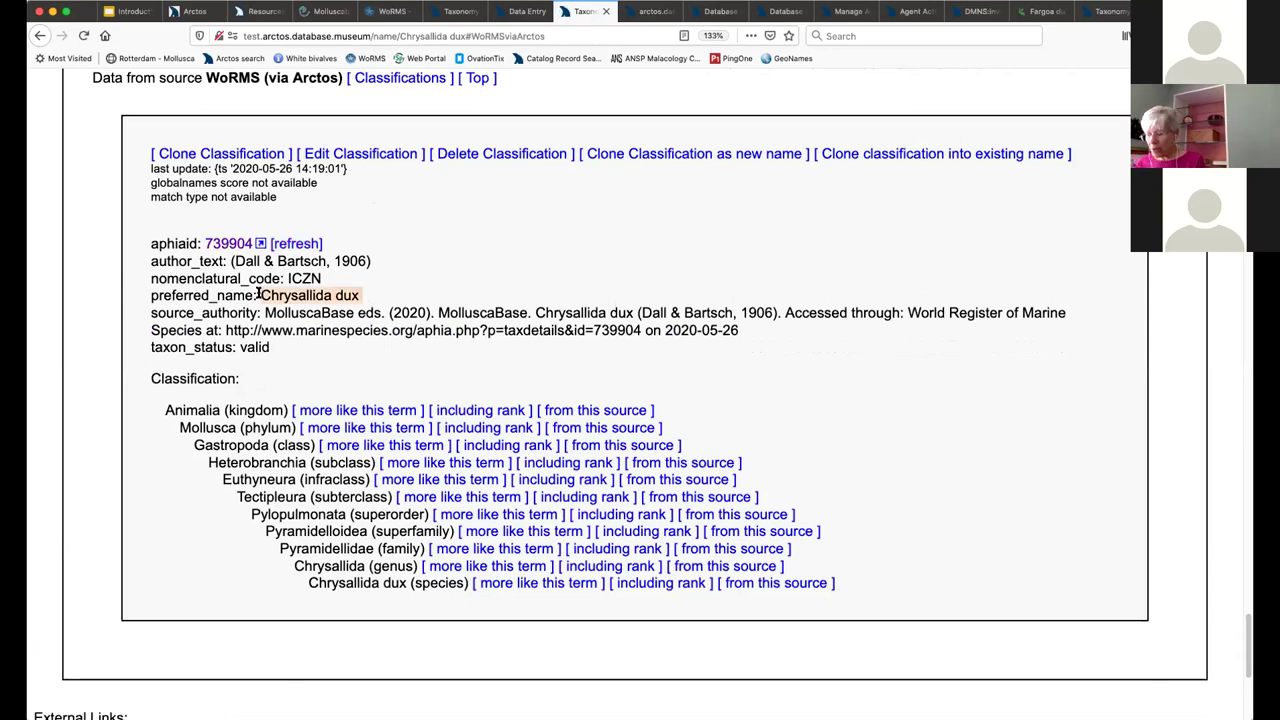
{"action": "left_click", "coordinate": [520, 11]}
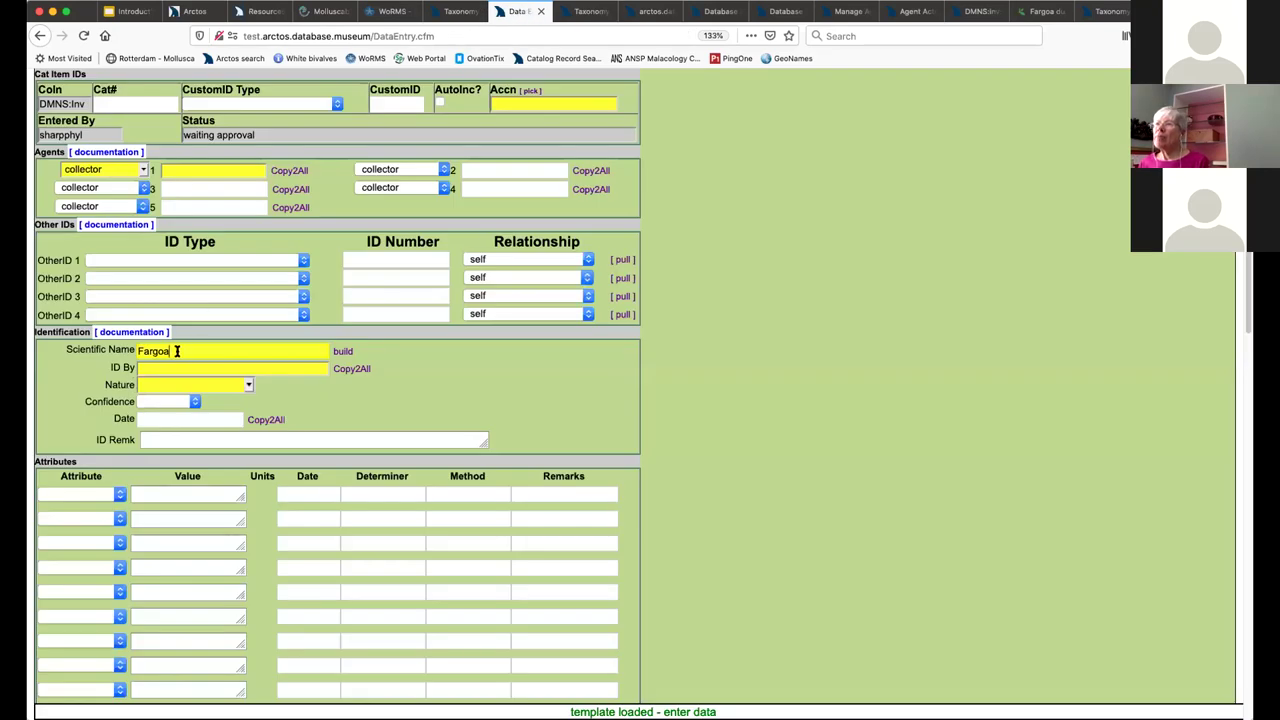
{"action": "key", "text": "super+a"}
{"action": "key", "text": "super+v"}
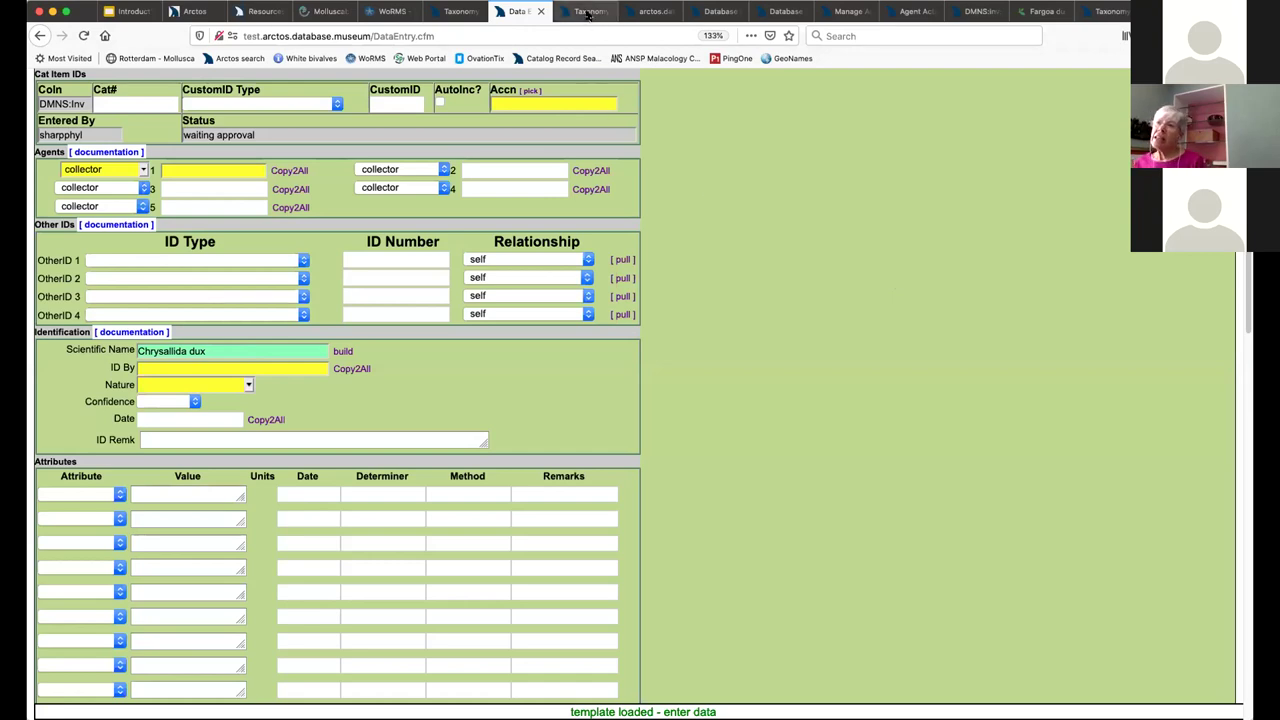
Review the Scientific Name Checker Tool, the taxon name validator's upload page and its validation report for the Fargoa names
{"action": "left_click", "coordinate": [652, 12]}
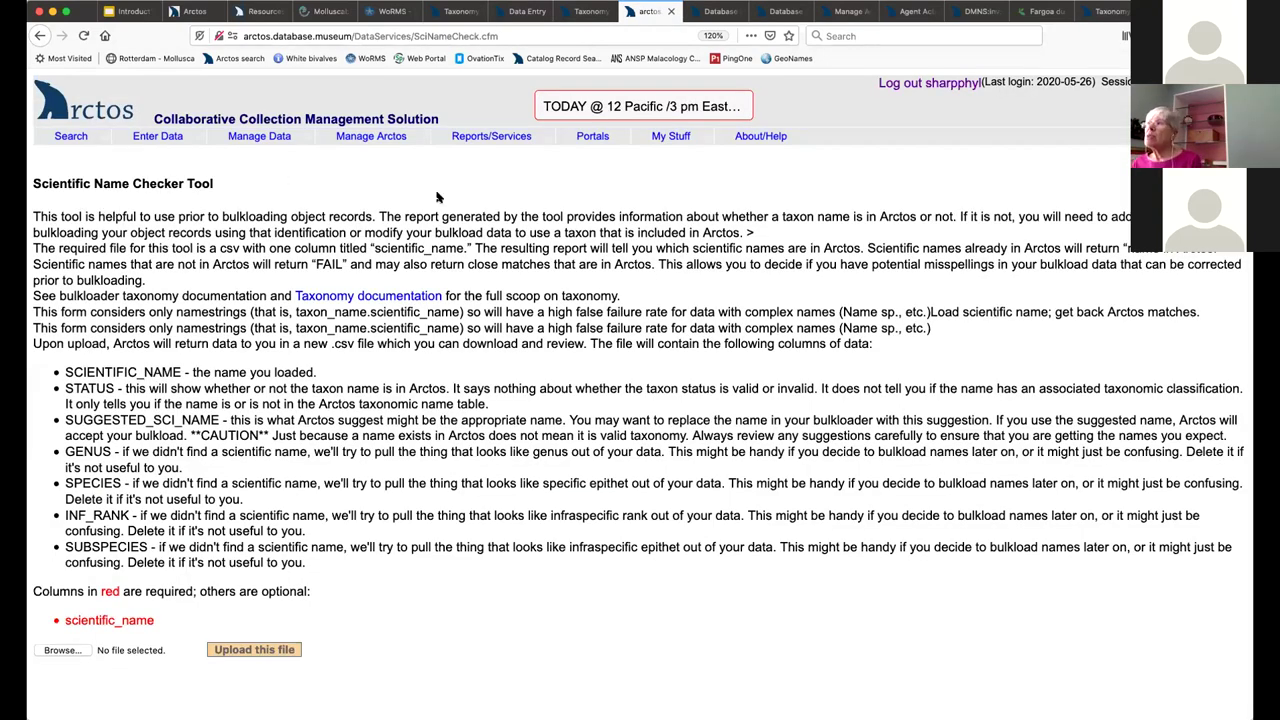
{"action": "left_click", "coordinate": [722, 12]}
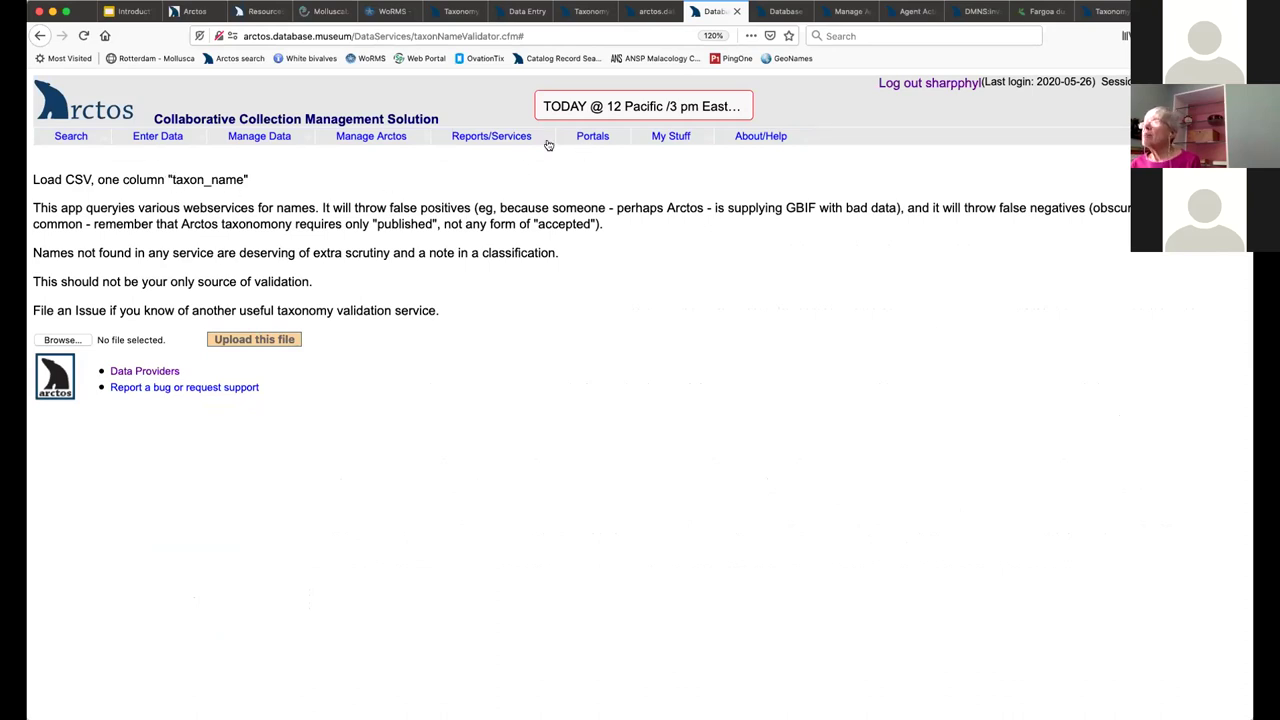
{"action": "mouse_move", "coordinate": [482, 144]}
{"action": "mouse_move", "coordinate": [504, 170]}
{"action": "left_click", "coordinate": [785, 12]}
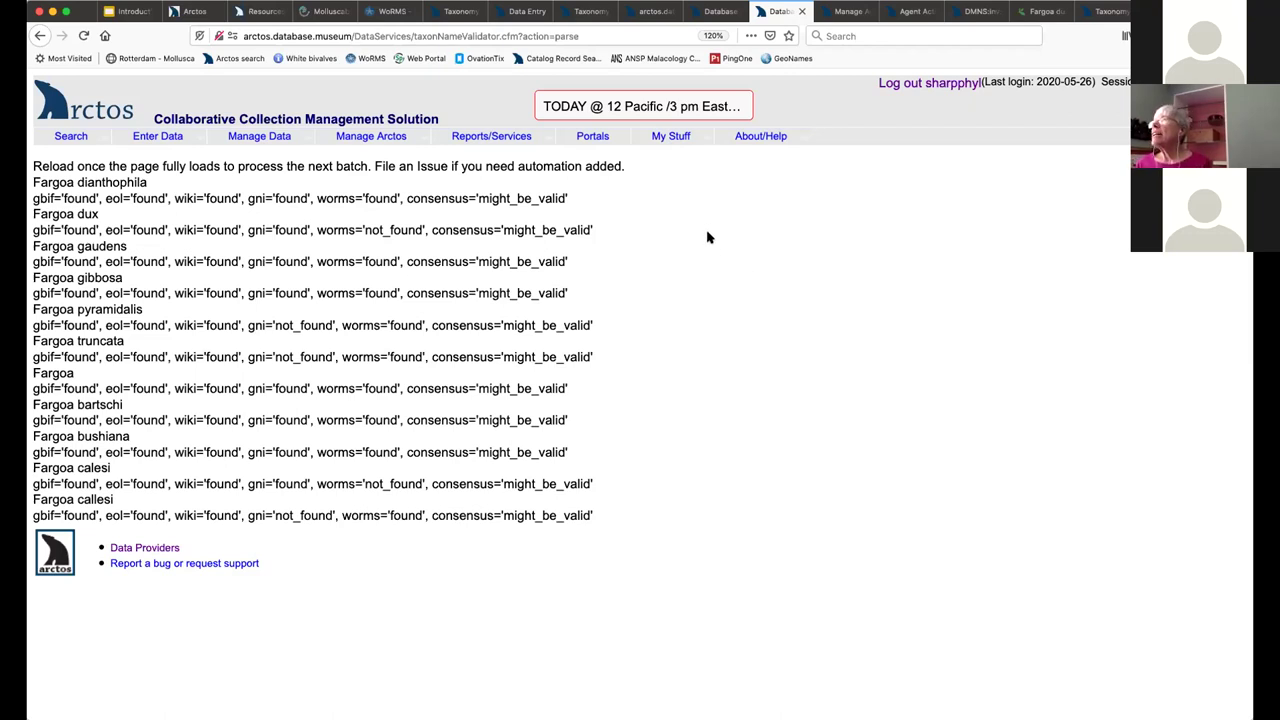
{"action": "left_click", "coordinate": [591, 10]}
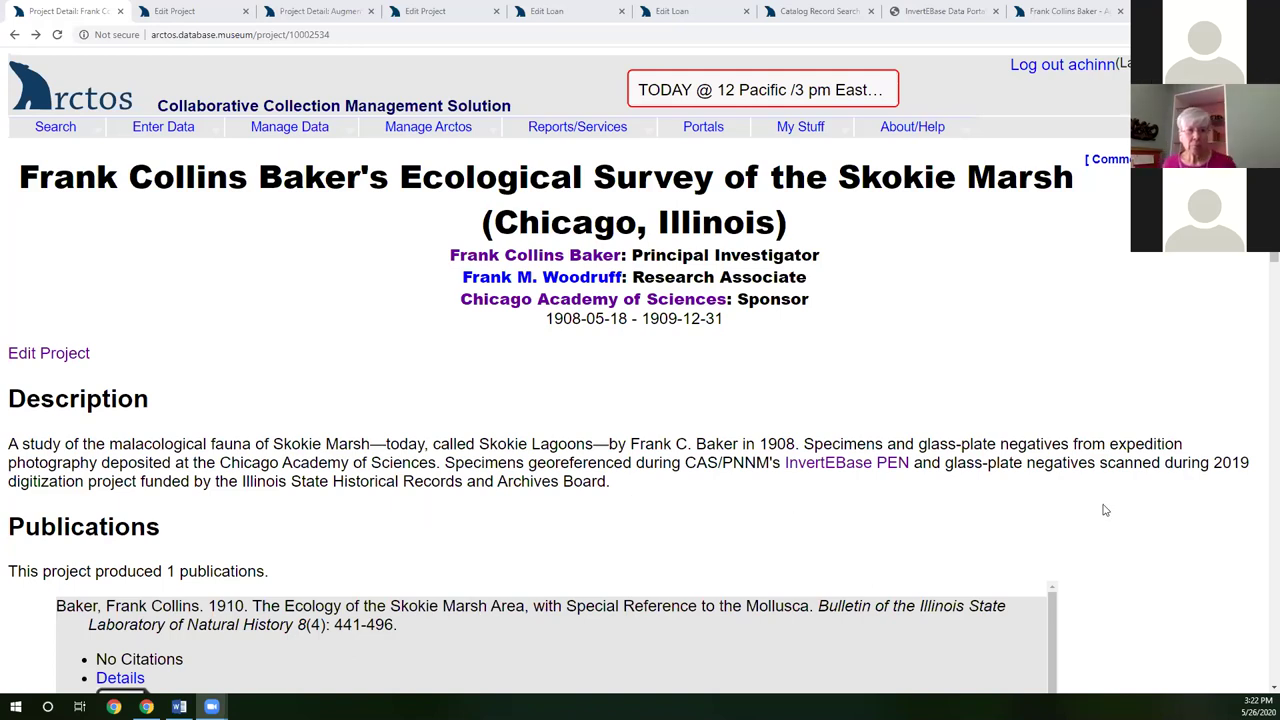
Review the Skokie Marsh survey project's description, publication, contributed specimens, related projects and linked media
{"action": "scroll", "coordinate": [1105, 503], "scroll_direction": "down", "scroll_amount": 1}
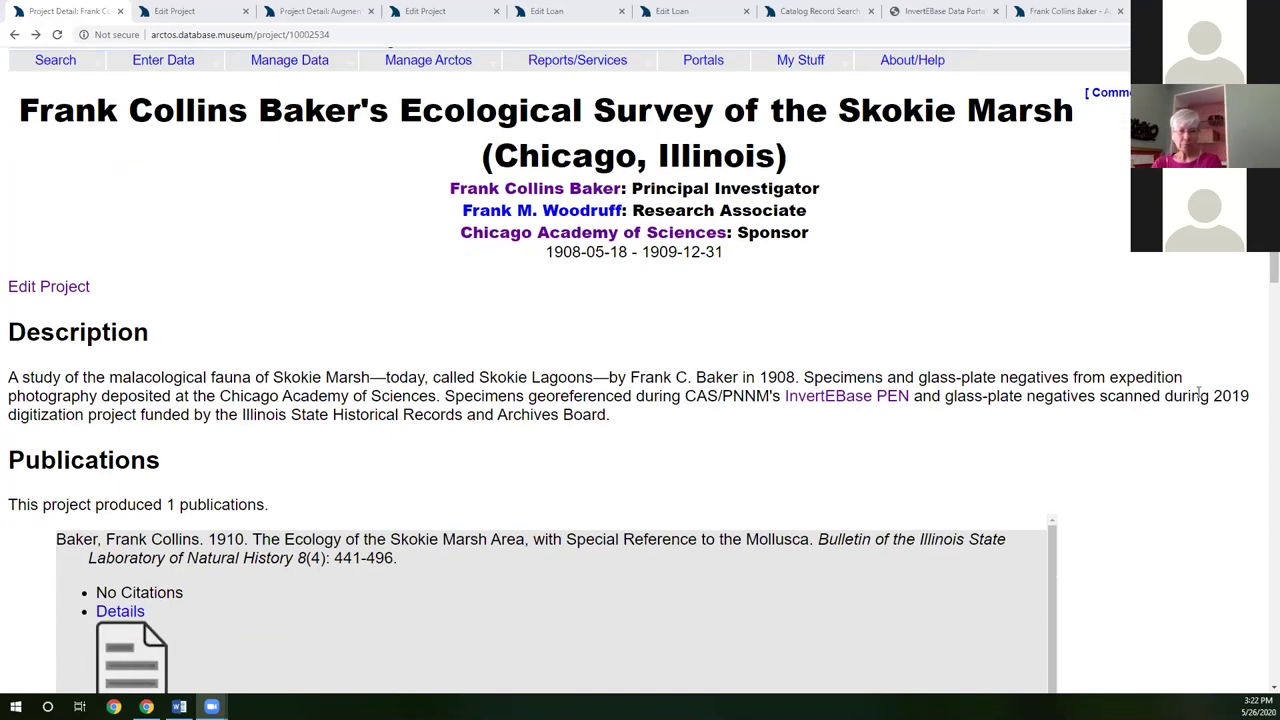
{"action": "scroll", "coordinate": [1199, 435], "scroll_direction": "down", "scroll_amount": 4}
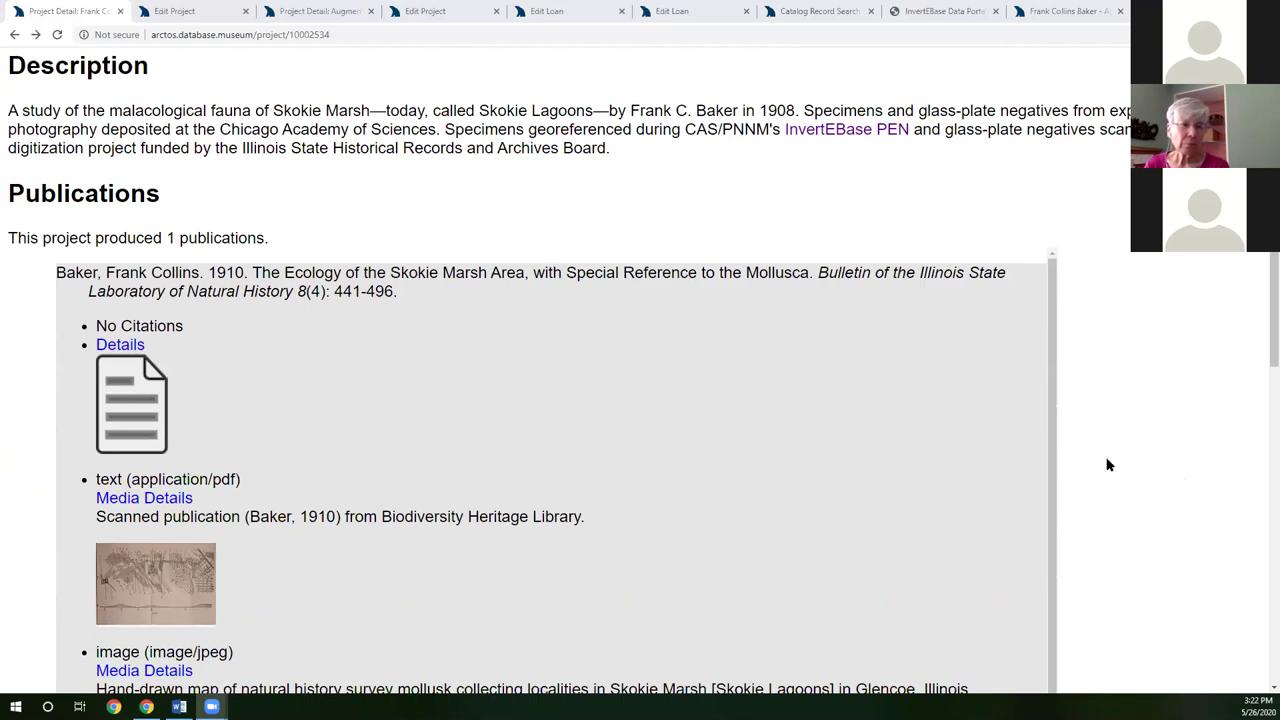
{"action": "scroll", "coordinate": [1107, 464], "scroll_direction": "down", "scroll_amount": 5}
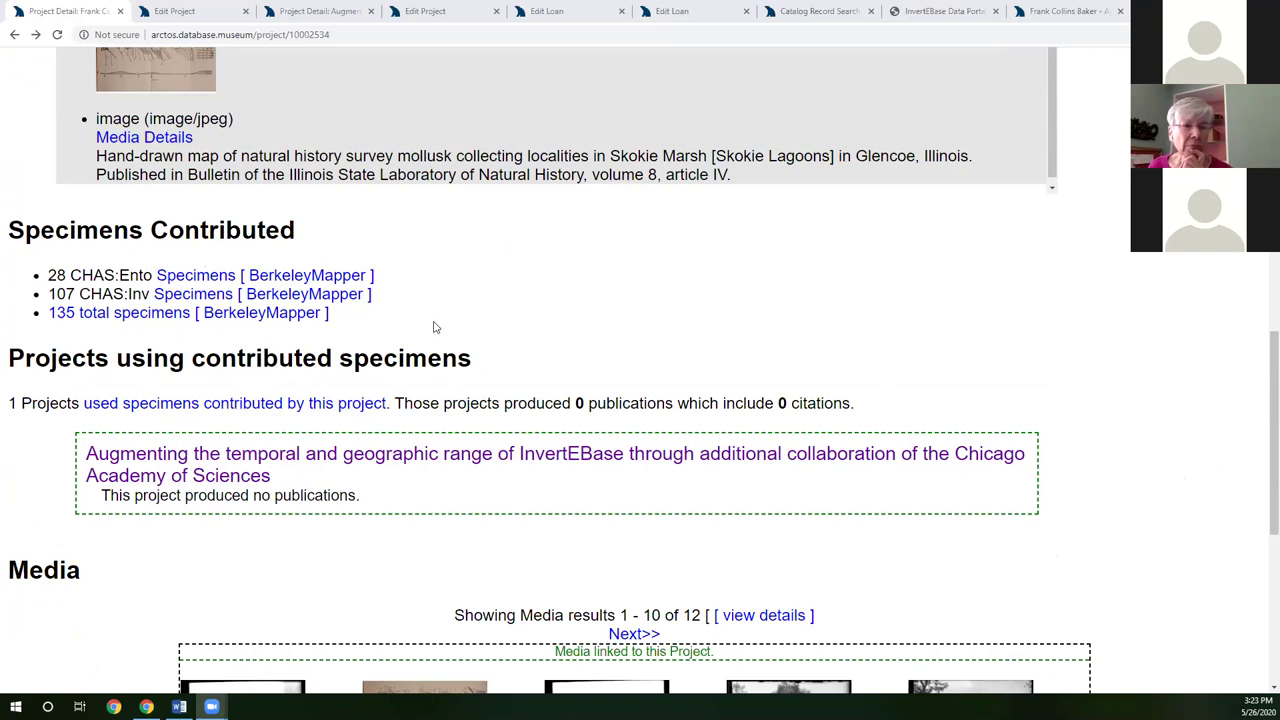
{"action": "scroll", "coordinate": [459, 347], "scroll_direction": "down", "scroll_amount": 5}
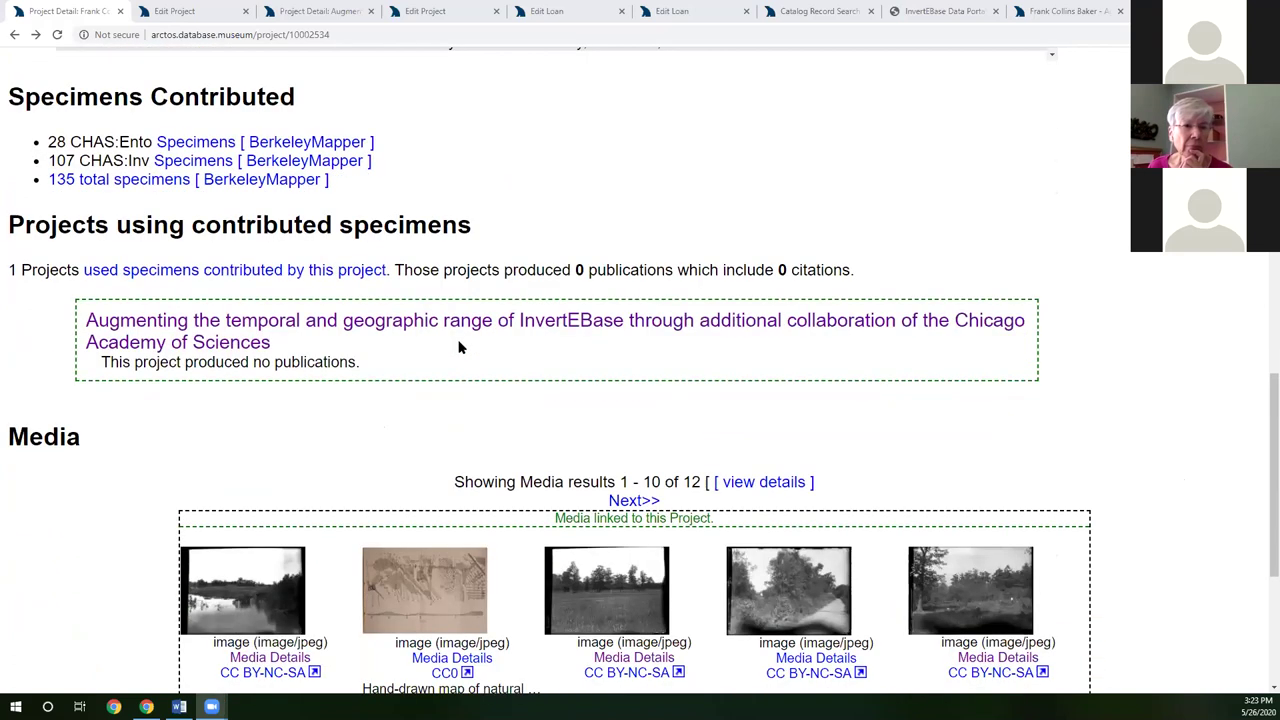
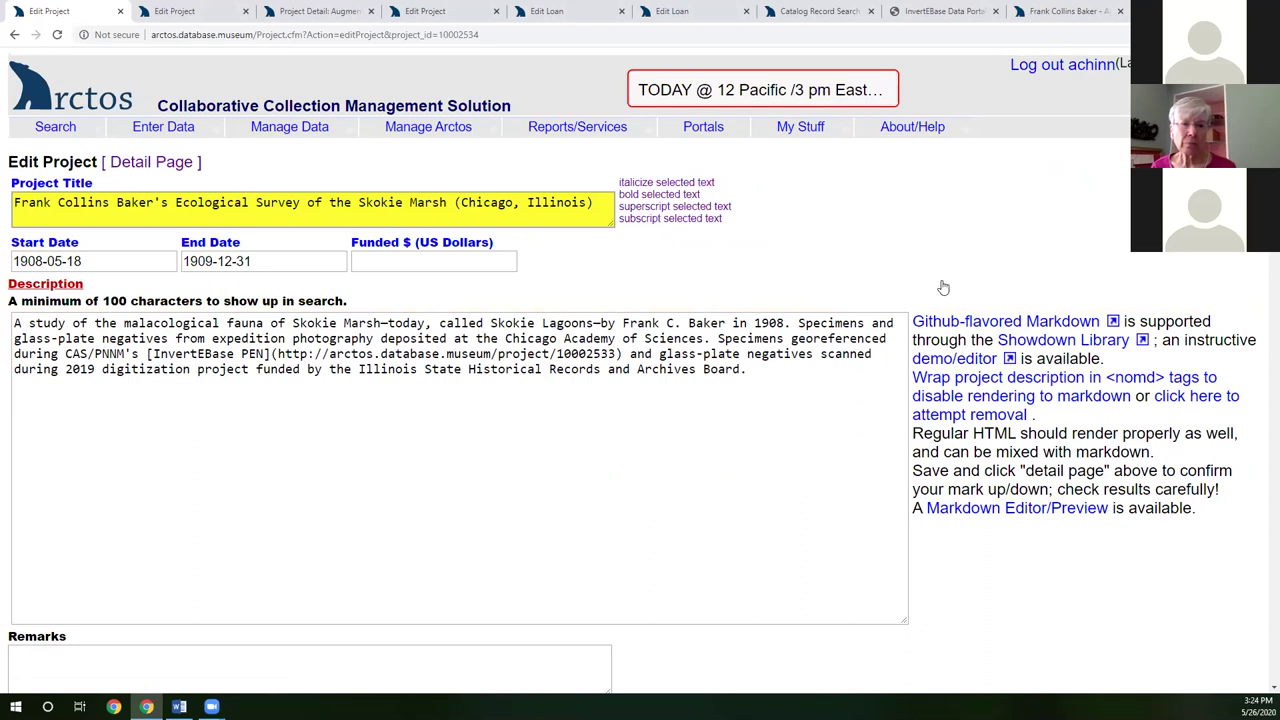
Examine the Skokie Marsh project's edit form, including its project agents and the agent roles available for a new agent
{"action": "scroll", "coordinate": [940, 280], "scroll_direction": "down", "scroll_amount": 1}
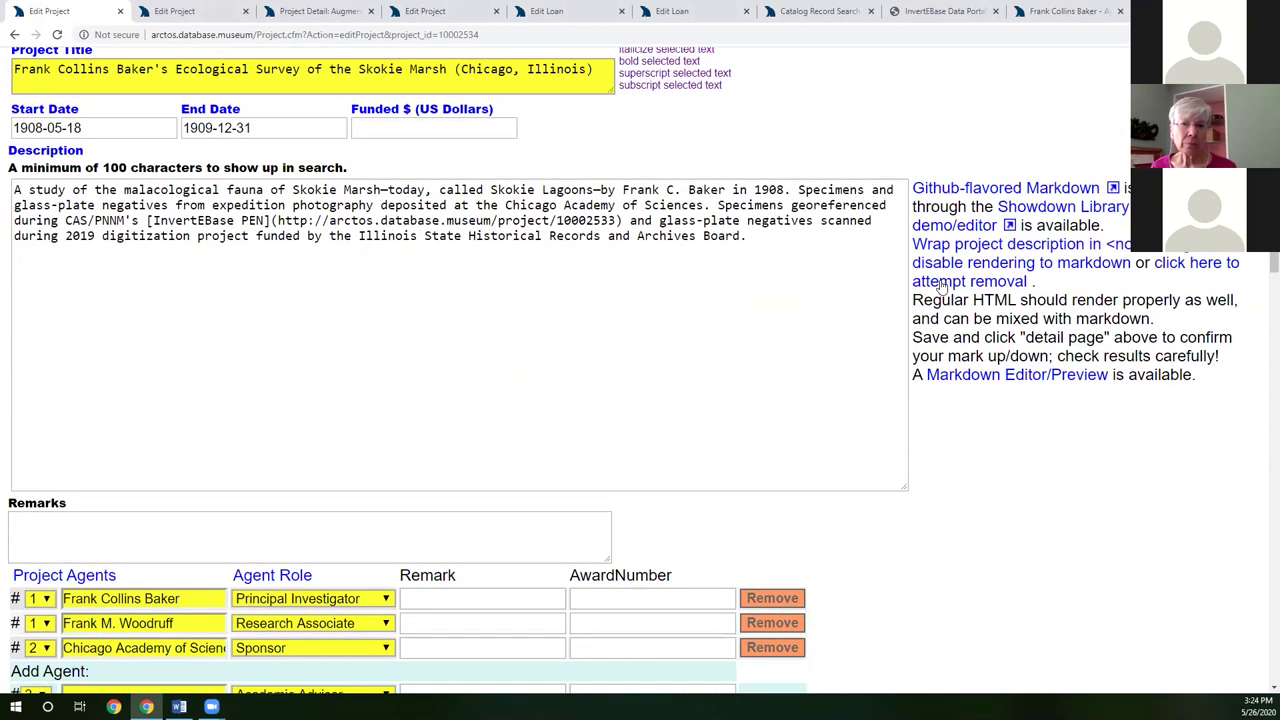
{"action": "scroll", "coordinate": [970, 350], "scroll_direction": "down", "scroll_amount": 1}
{"action": "scroll", "coordinate": [970, 350], "scroll_direction": "down", "scroll_amount": 4}
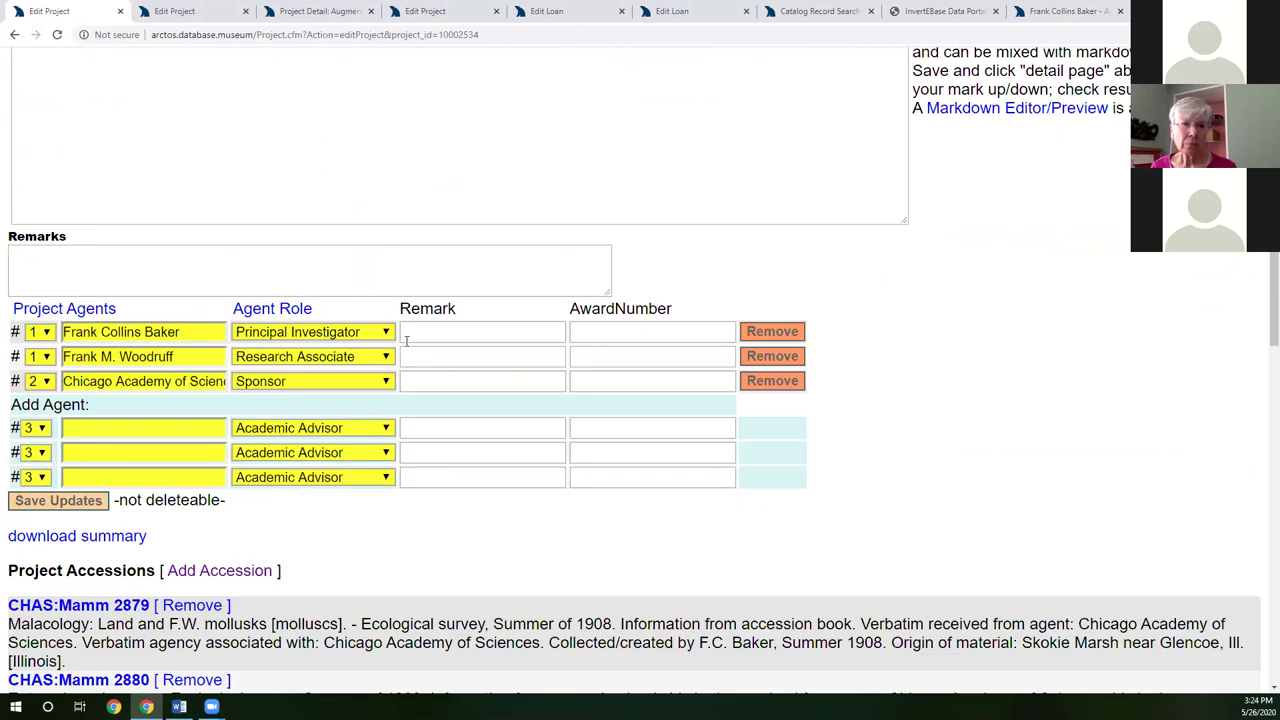
{"action": "left_click", "coordinate": [326, 433]}
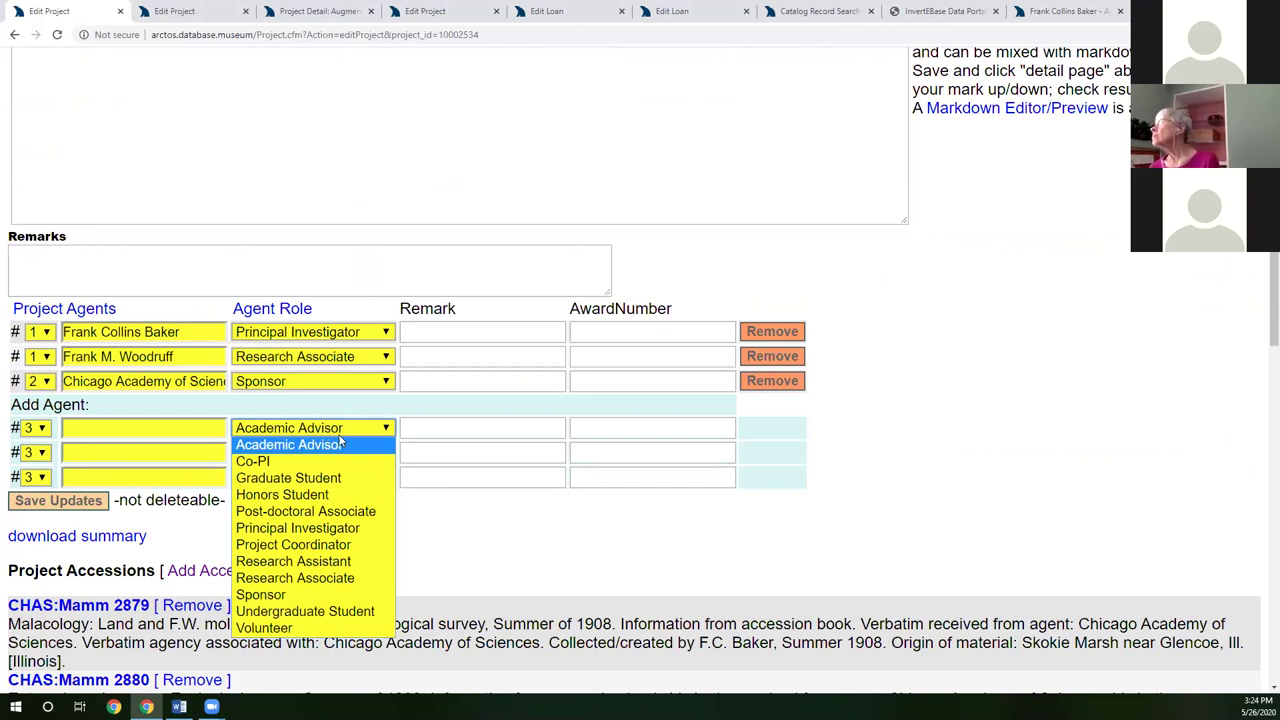
{"action": "left_click", "coordinate": [577, 517]}
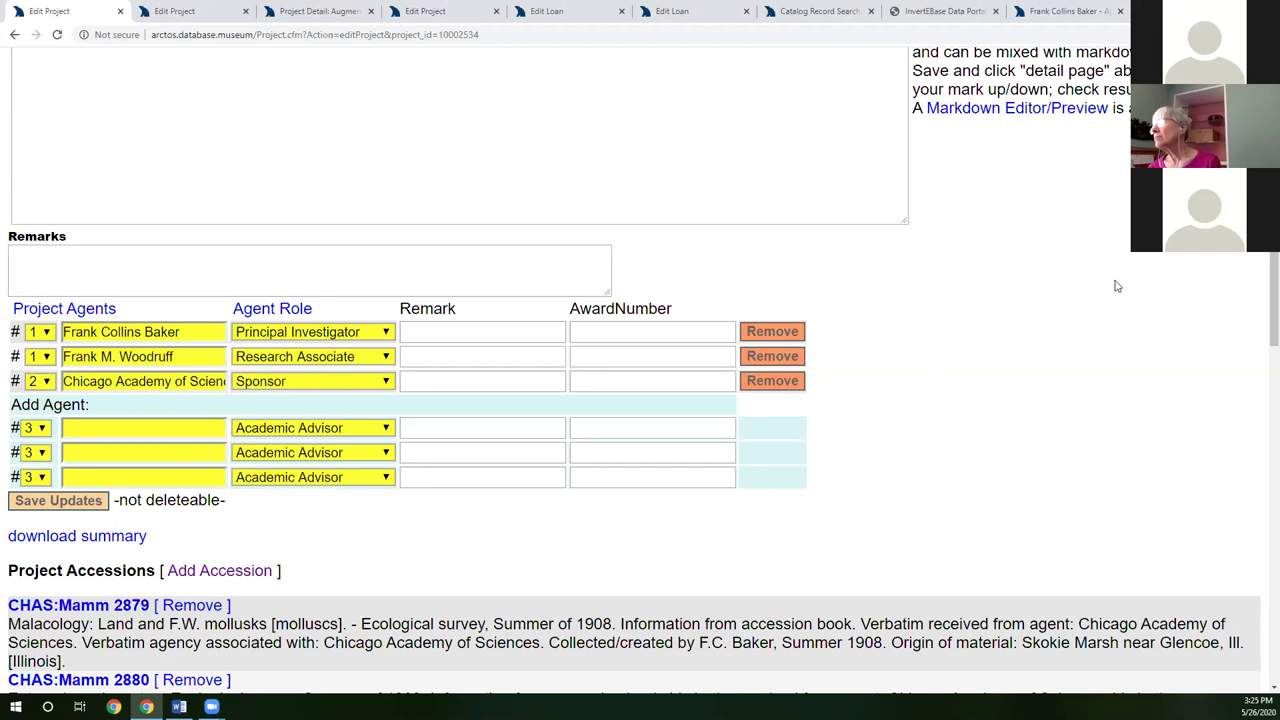
Search for accession number 3205 from the Project Accessions section and add it to the Skokie Marsh project
{"action": "scroll", "coordinate": [1117, 286], "scroll_direction": "down", "scroll_amount": 4}
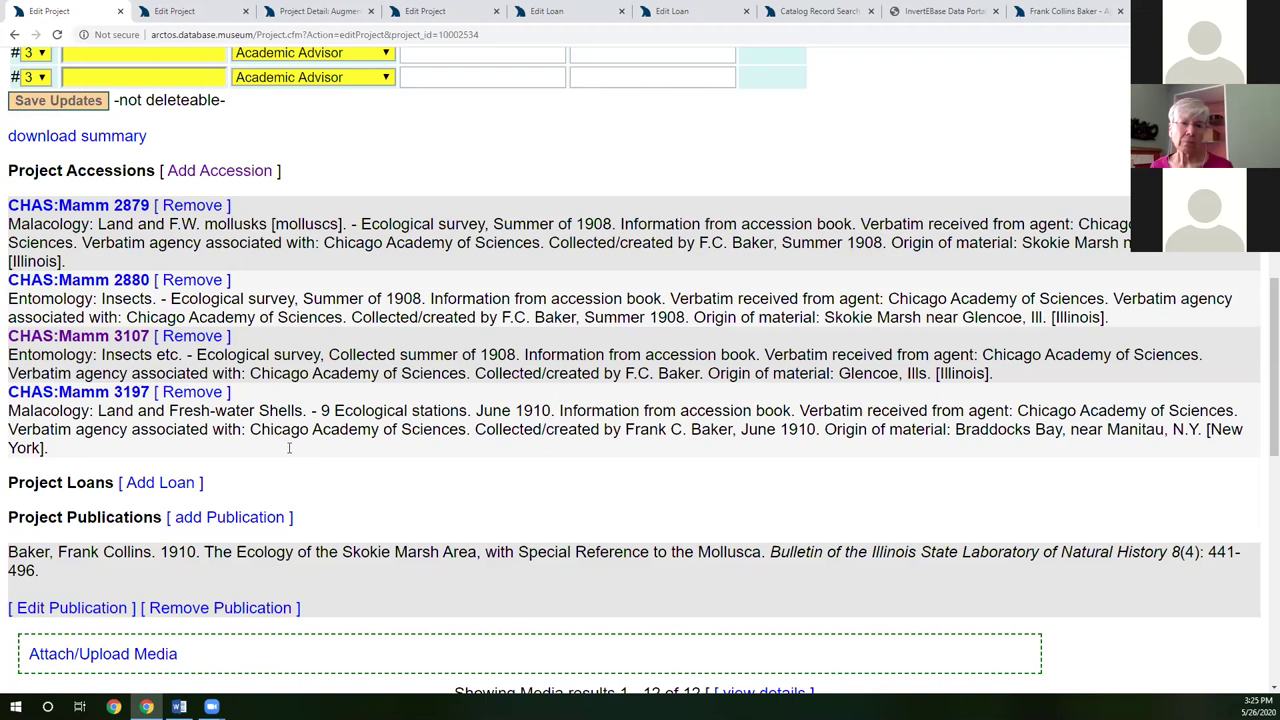
{"action": "left_click", "coordinate": [241, 180]}
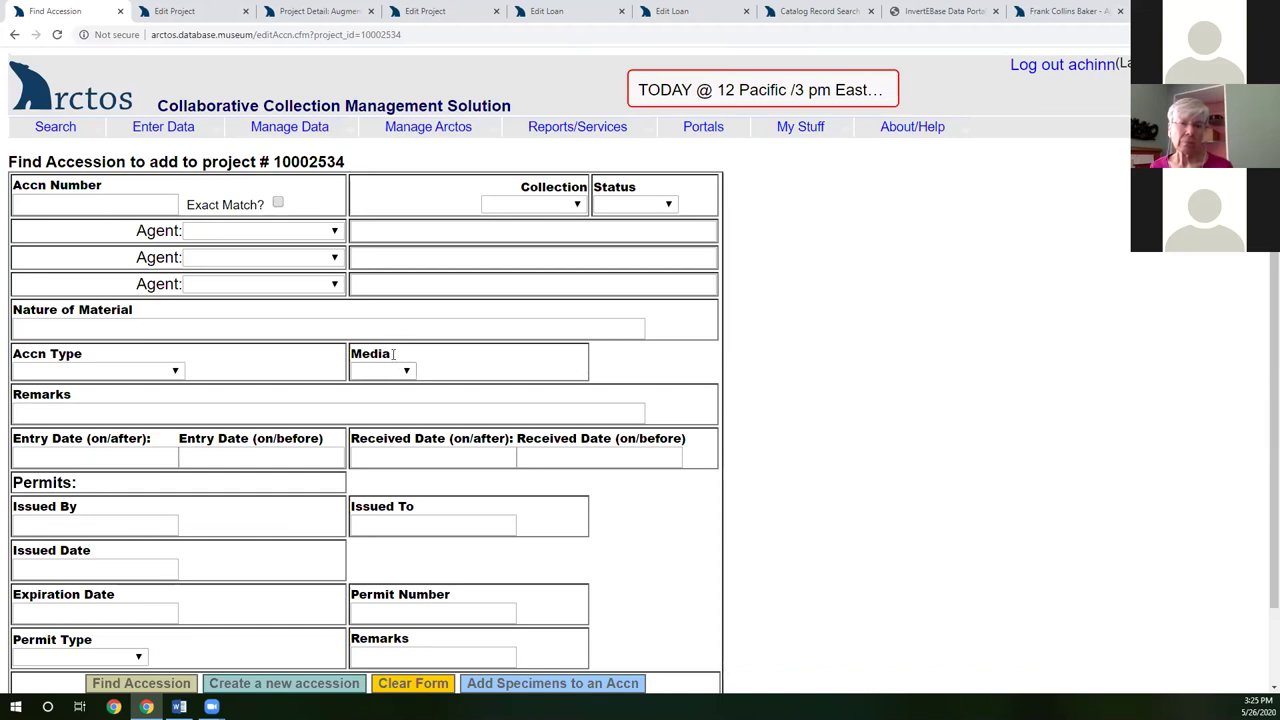
{"action": "left_click", "coordinate": [143, 204]}
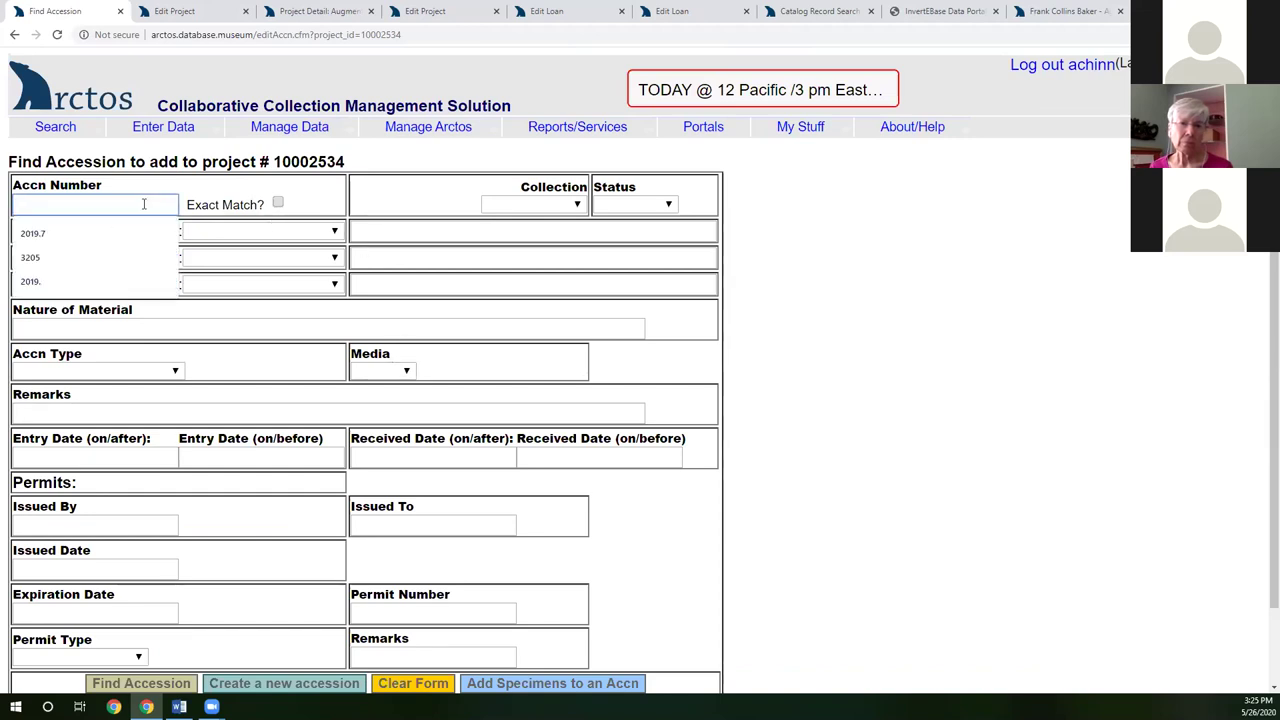
{"action": "type", "text": "32"}
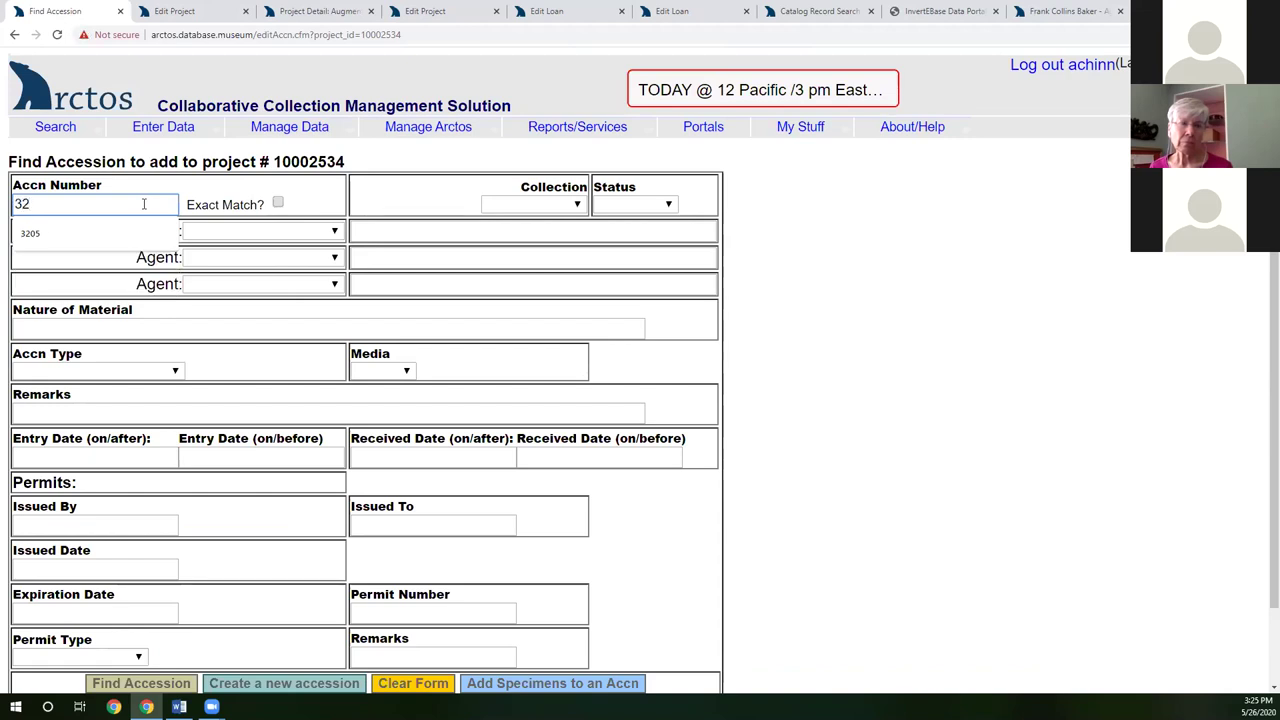
{"action": "left_click", "coordinate": [105, 233]}
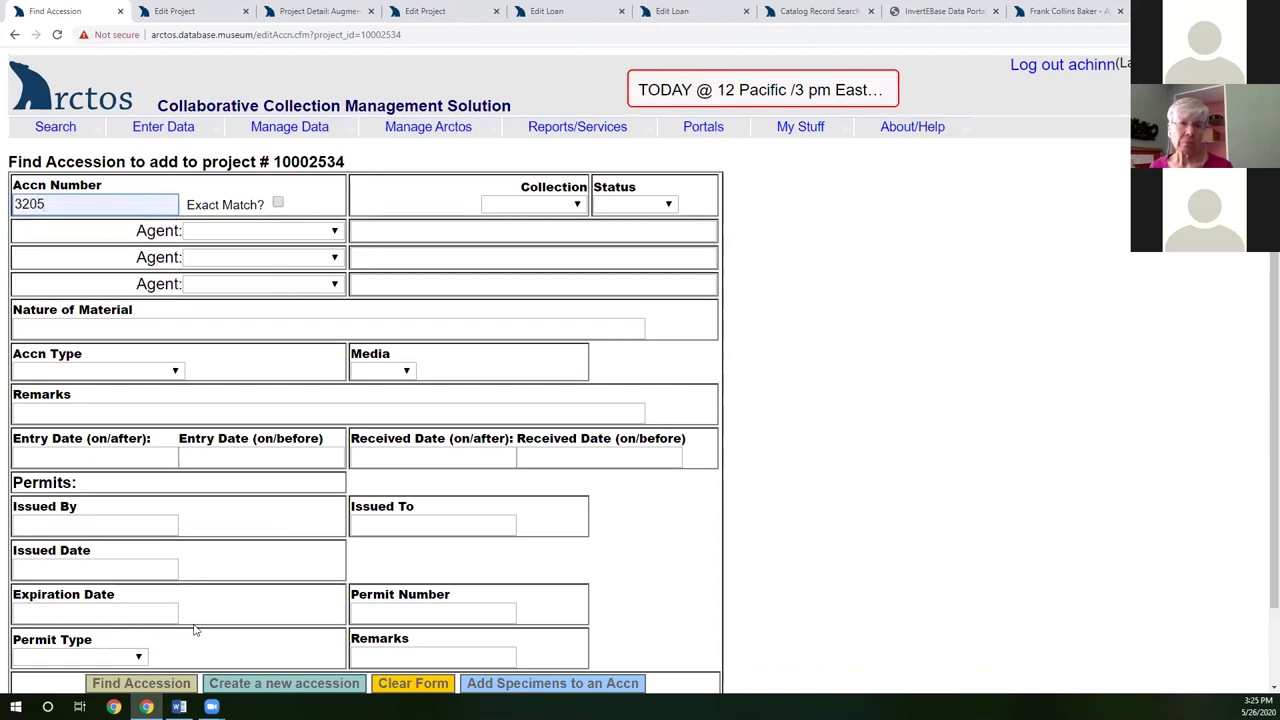
{"action": "left_click", "coordinate": [139, 684]}
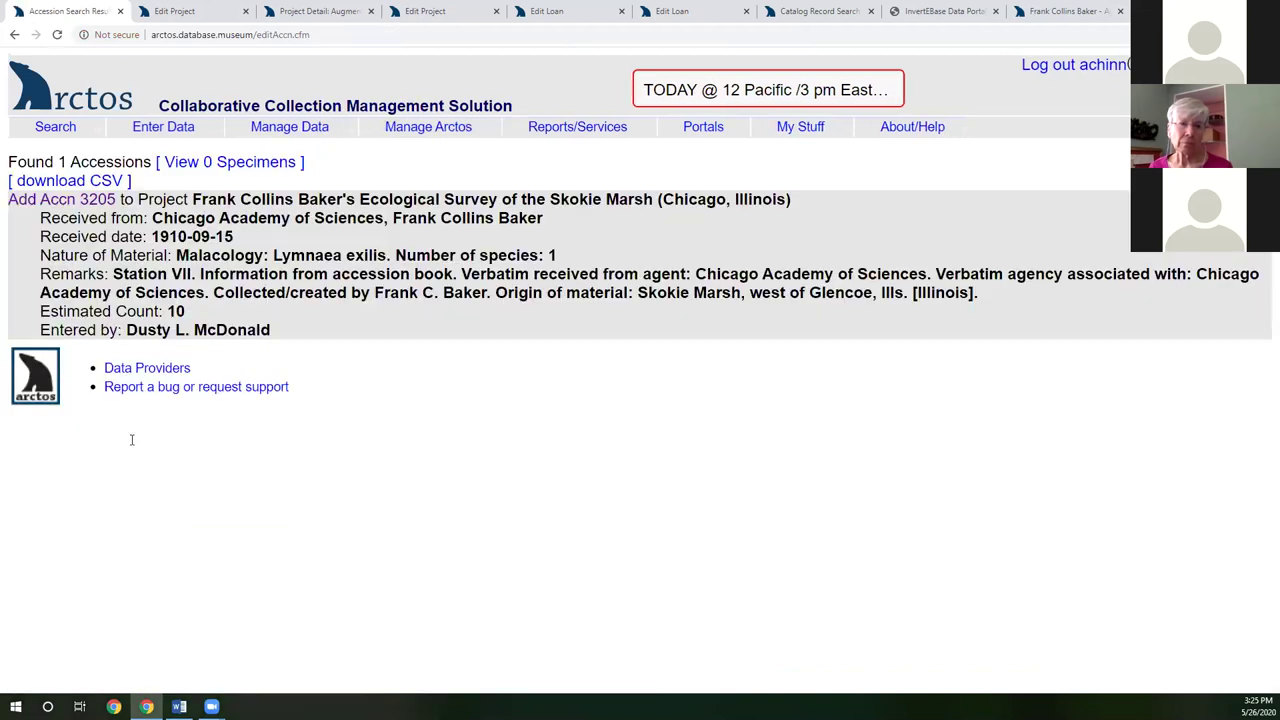
{"action": "left_click", "coordinate": [31, 202]}
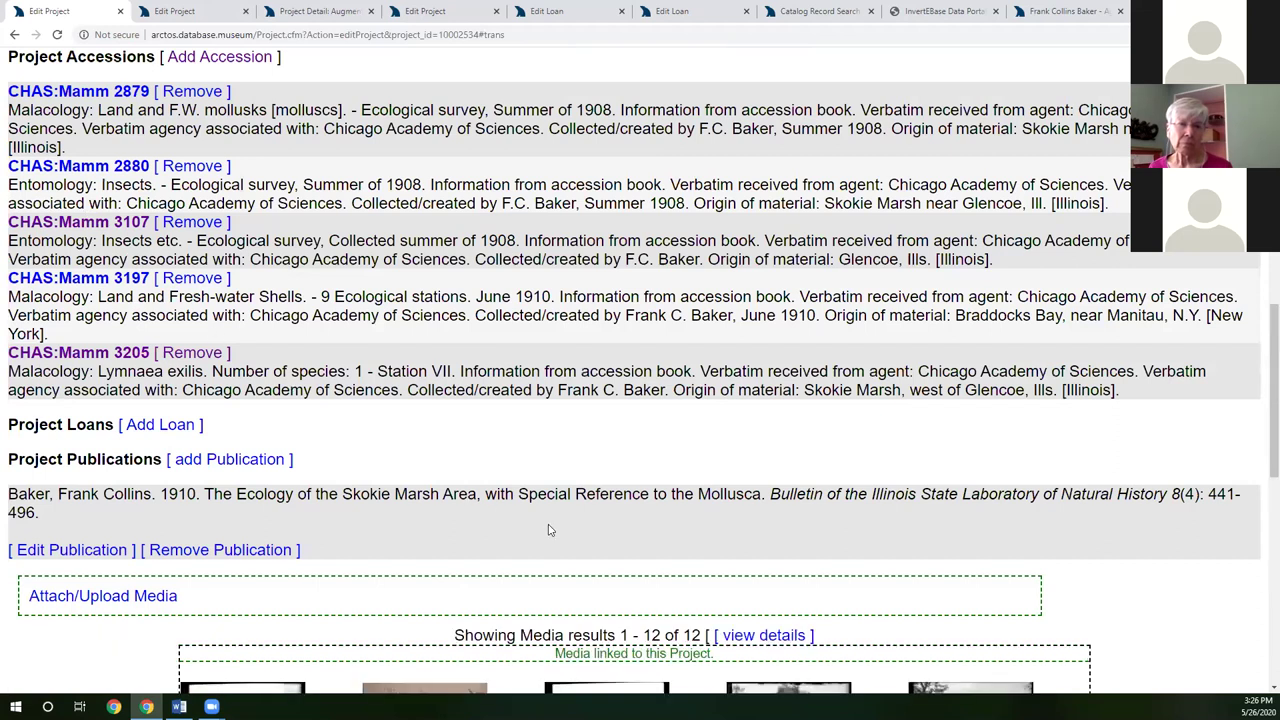
Open the media details of the fifth photo linked to the project in a new browser tab, review its metadata, and close that page
{"action": "scroll", "coordinate": [710, 450], "scroll_direction": "down", "scroll_amount": 3}
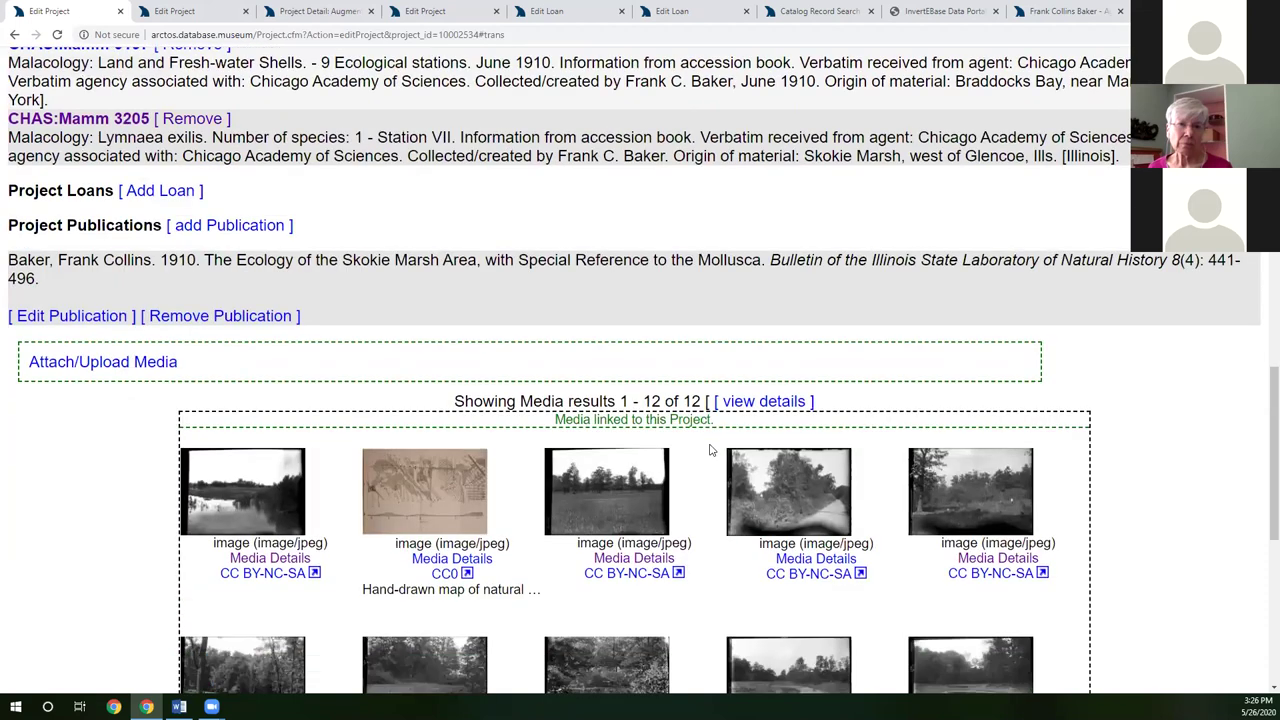
{"action": "scroll", "coordinate": [710, 450], "scroll_direction": "down", "scroll_amount": 2}
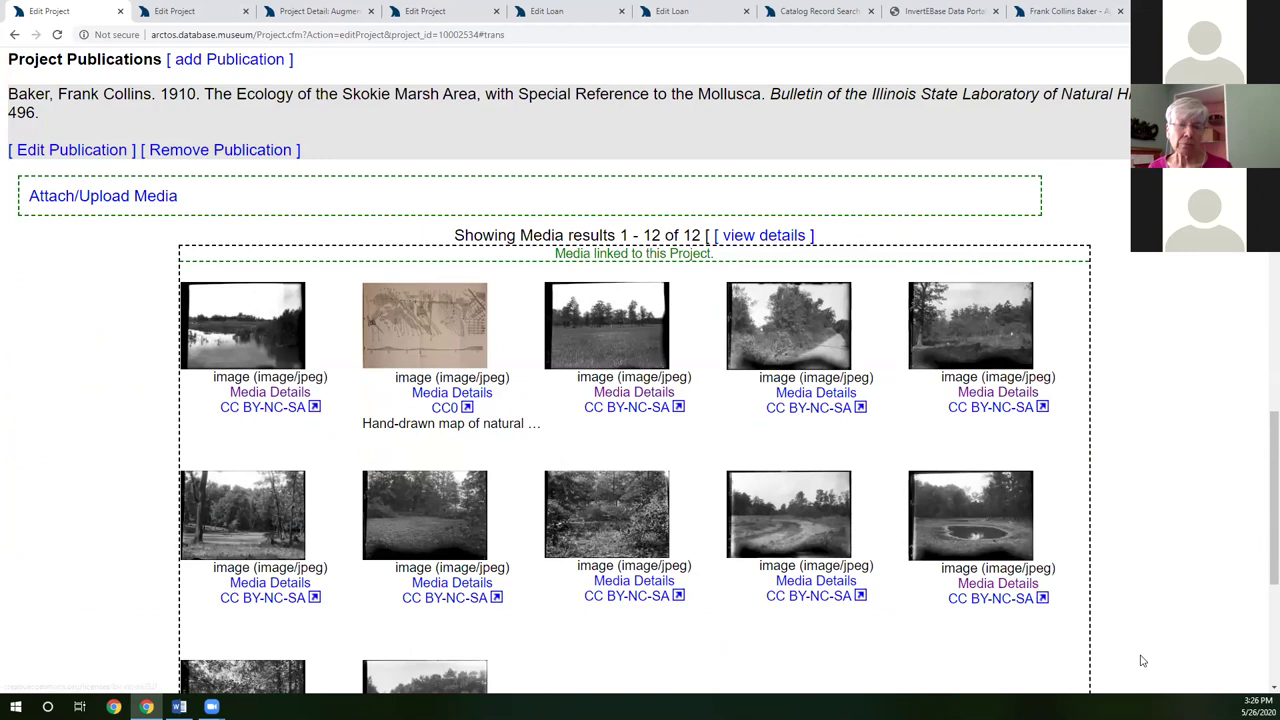
{"action": "scroll", "coordinate": [1134, 639], "scroll_direction": "down", "scroll_amount": 1}
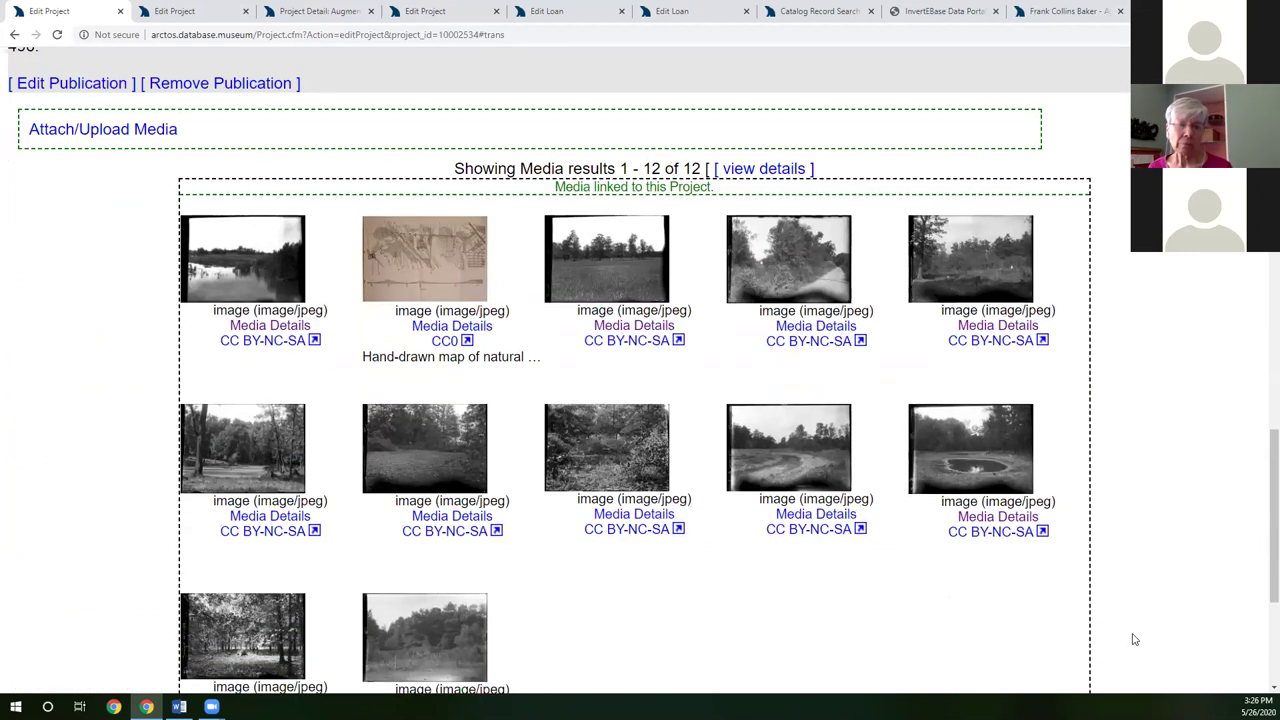
{"action": "right_click", "coordinate": [1011, 329]}
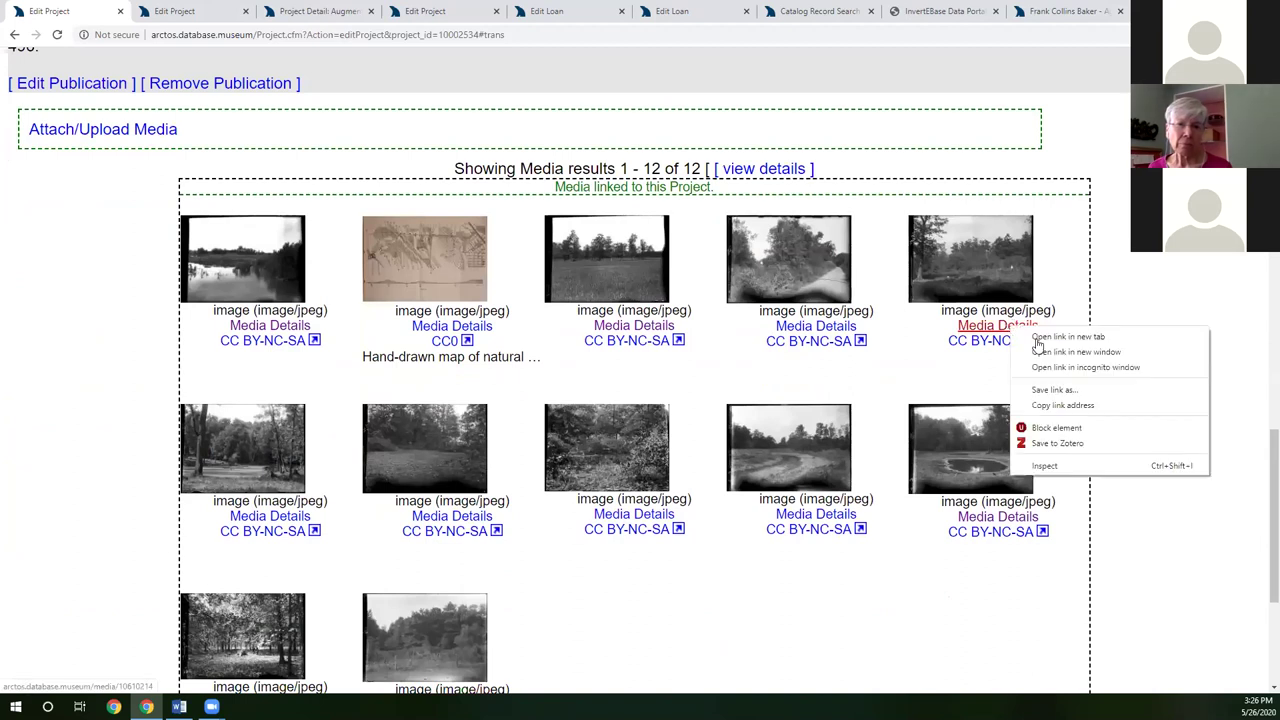
{"action": "left_click", "coordinate": [1068, 337]}
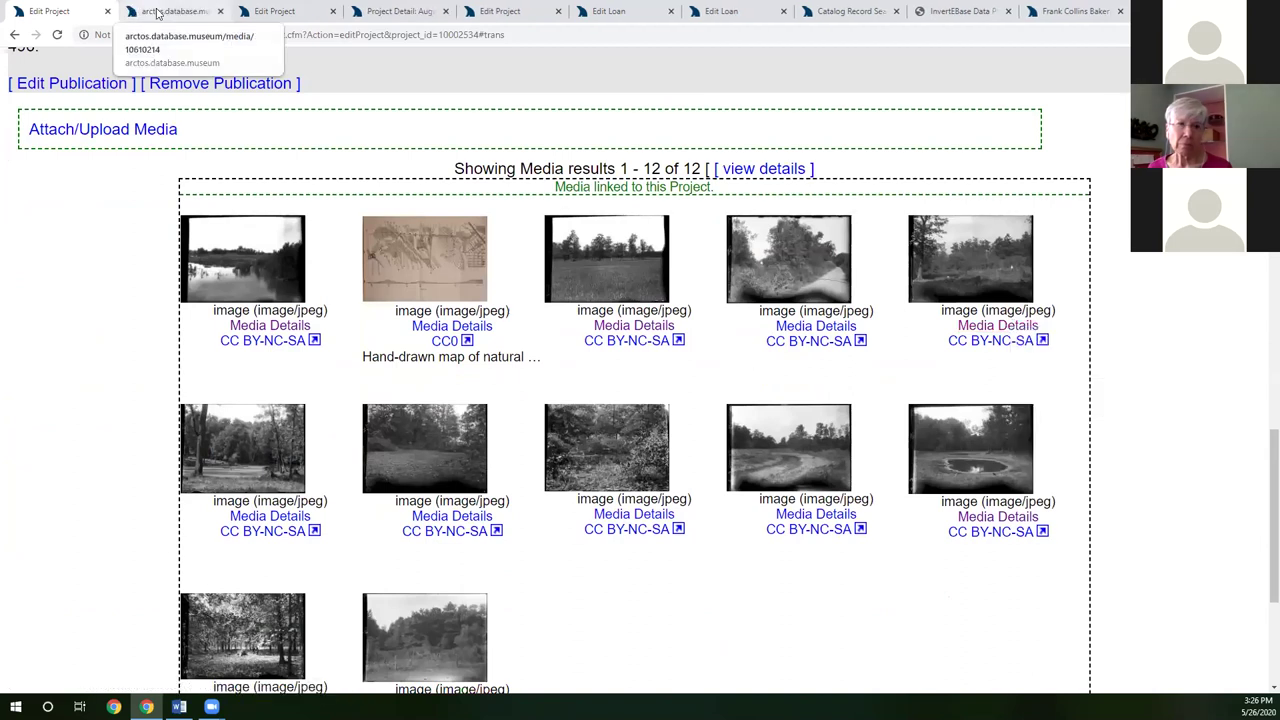
{"action": "left_click", "coordinate": [157, 12]}
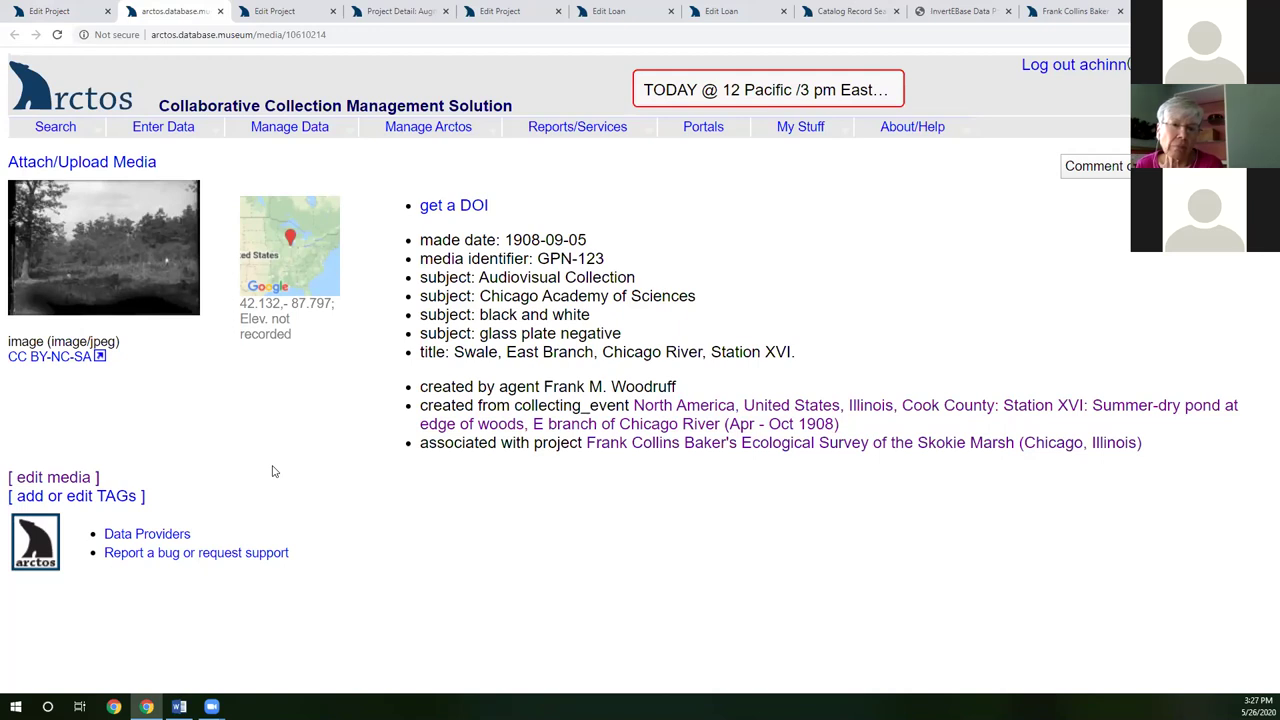
{"action": "left_click", "coordinate": [222, 10]}
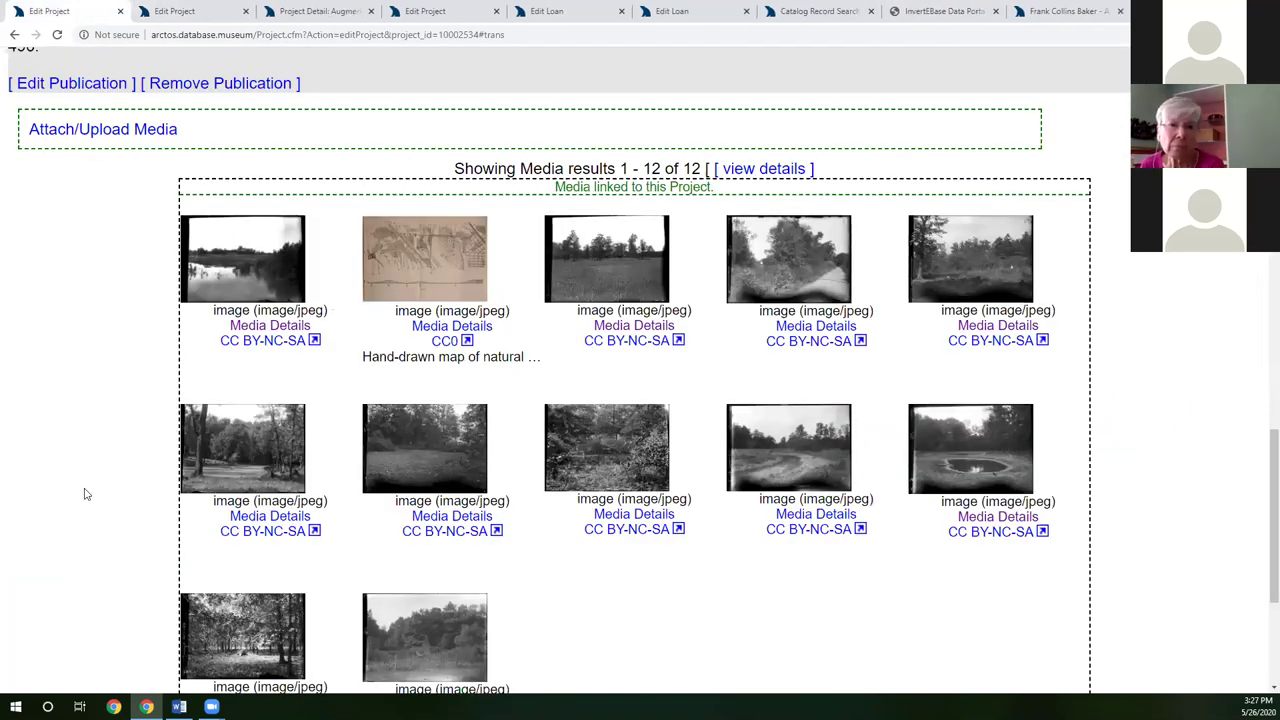
Return to the Skokie Marsh project's detail page and show its publication media, contributed specimens and the projects using them
{"action": "scroll", "coordinate": [86, 488], "scroll_direction": "up", "scroll_amount": 3}
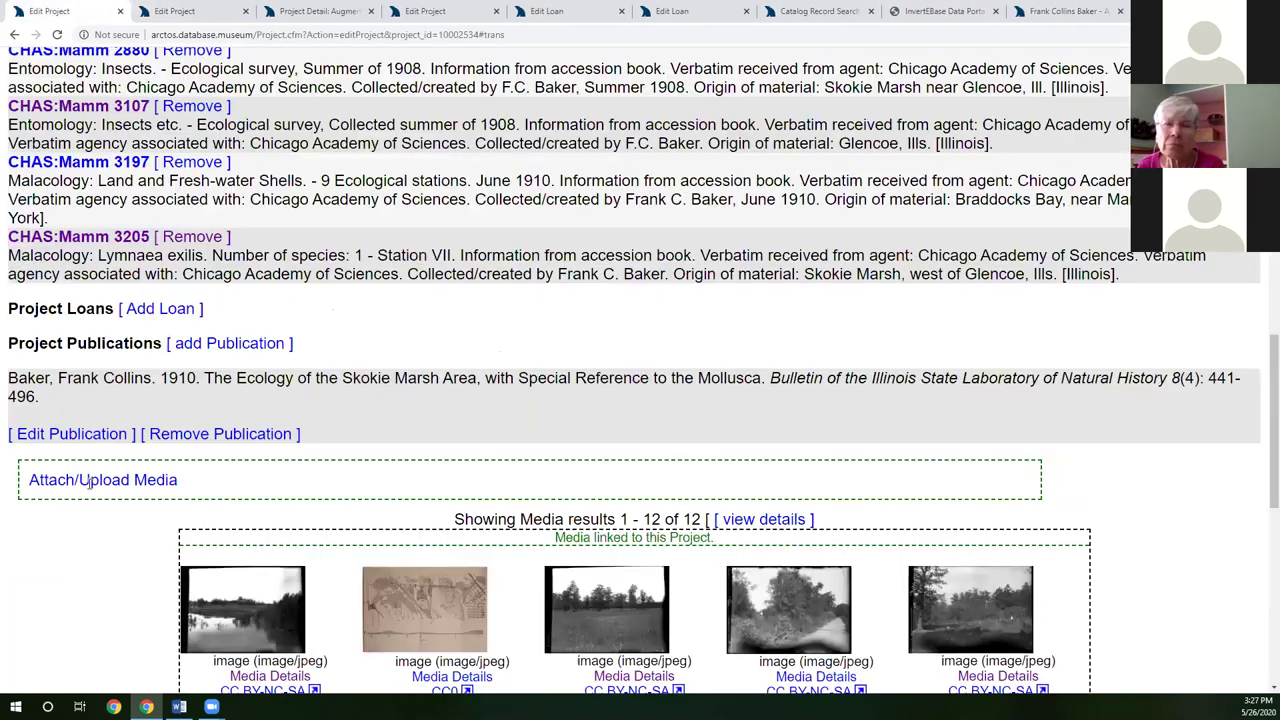
{"action": "scroll", "coordinate": [88, 480], "scroll_direction": "up", "scroll_amount": 10}
{"action": "left_click", "coordinate": [133, 165]}
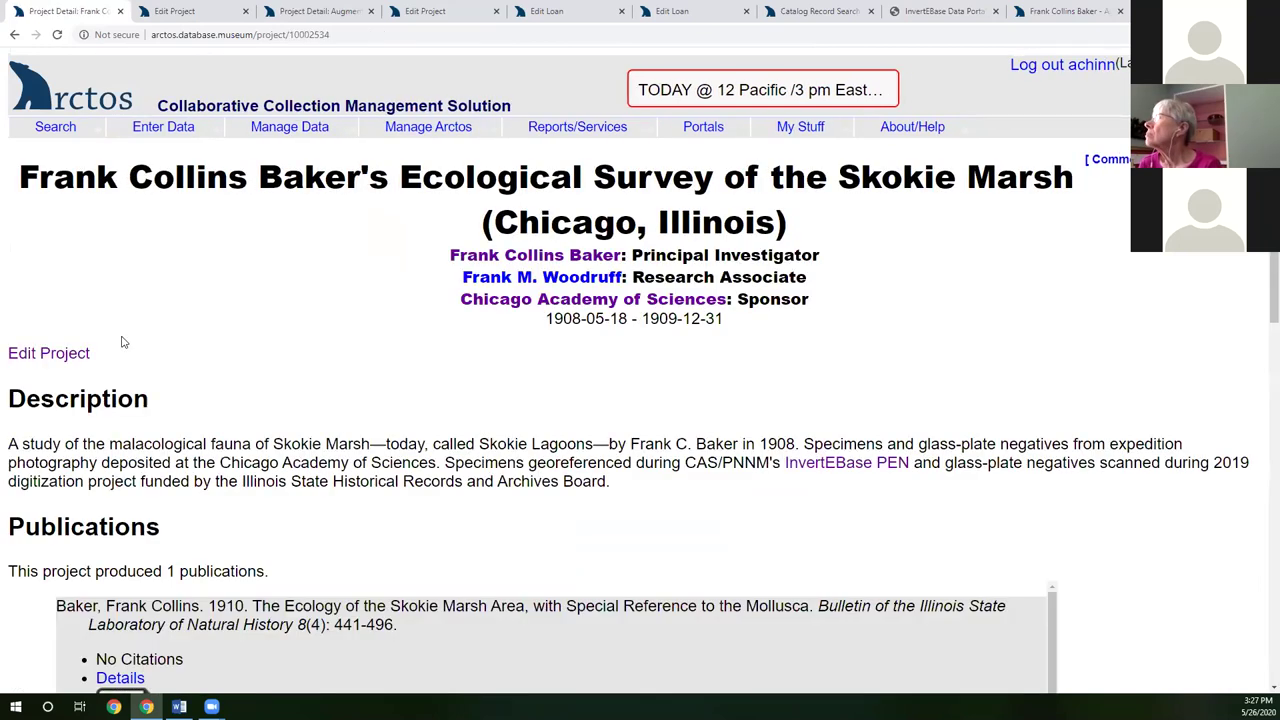
{"action": "scroll", "coordinate": [49, 388], "scroll_direction": "down", "scroll_amount": 5}
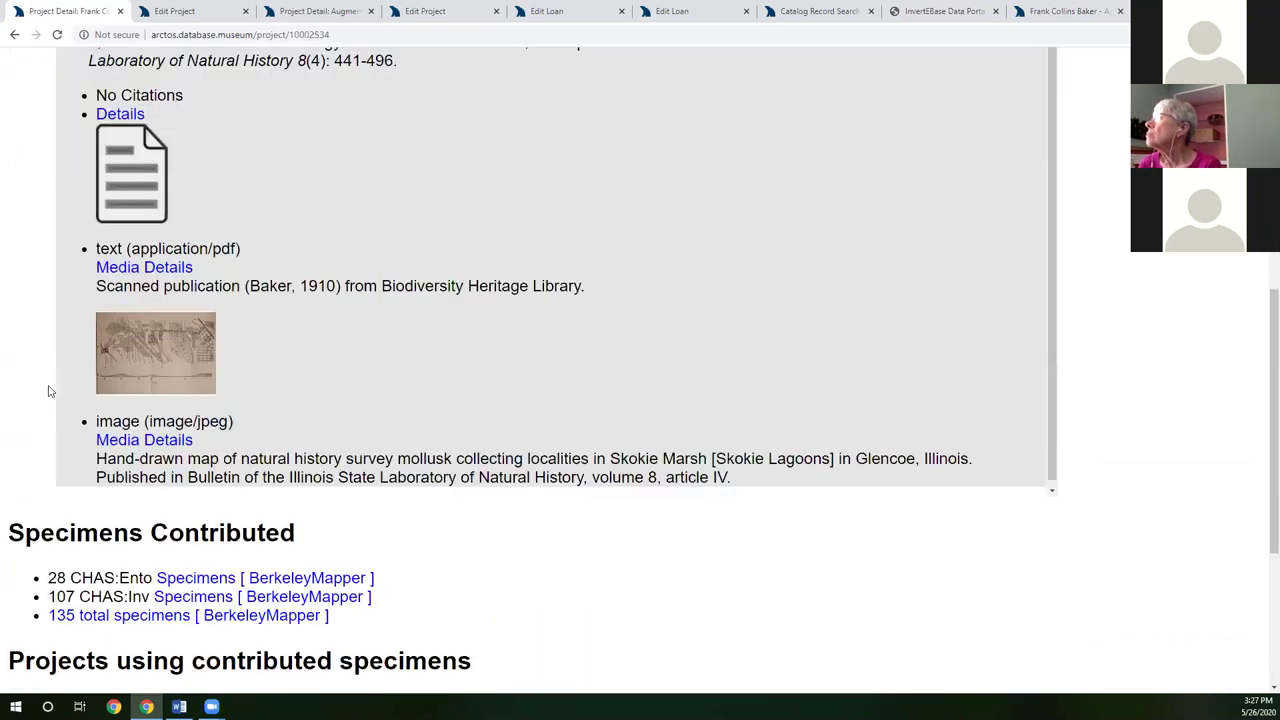
{"action": "scroll", "coordinate": [49, 390], "scroll_direction": "down", "scroll_amount": 3}
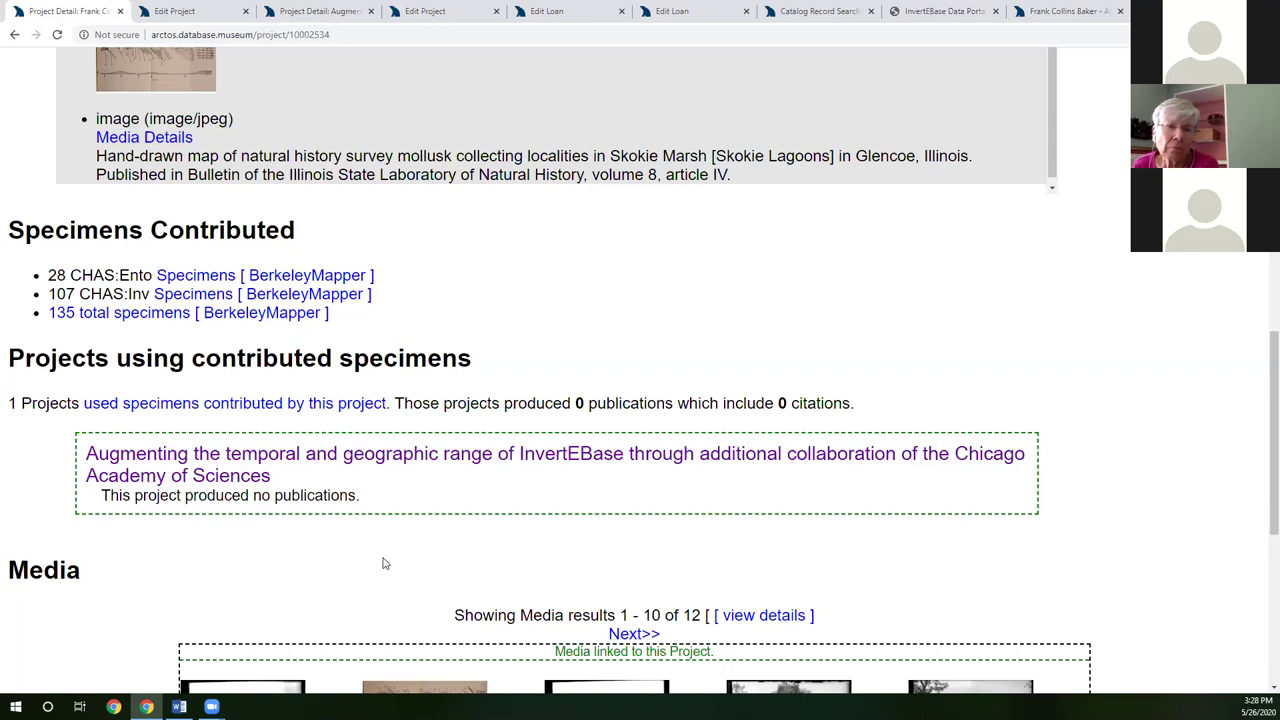
Open the InvertEBase augmentation project in a new browser tab and review its agents, description, funding, specimens used and contributing projects
{"action": "right_click", "coordinate": [163, 458]}
{"action": "left_click", "coordinate": [188, 470]}
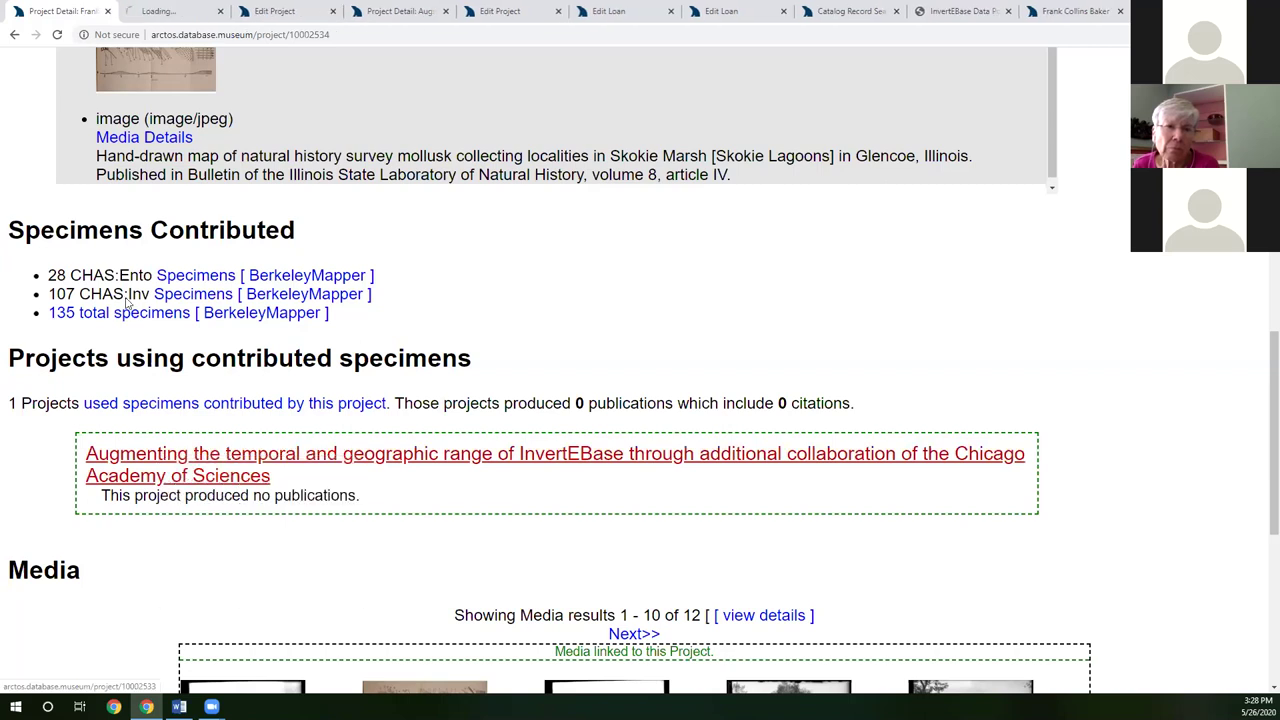
{"action": "left_click", "coordinate": [150, 10]}
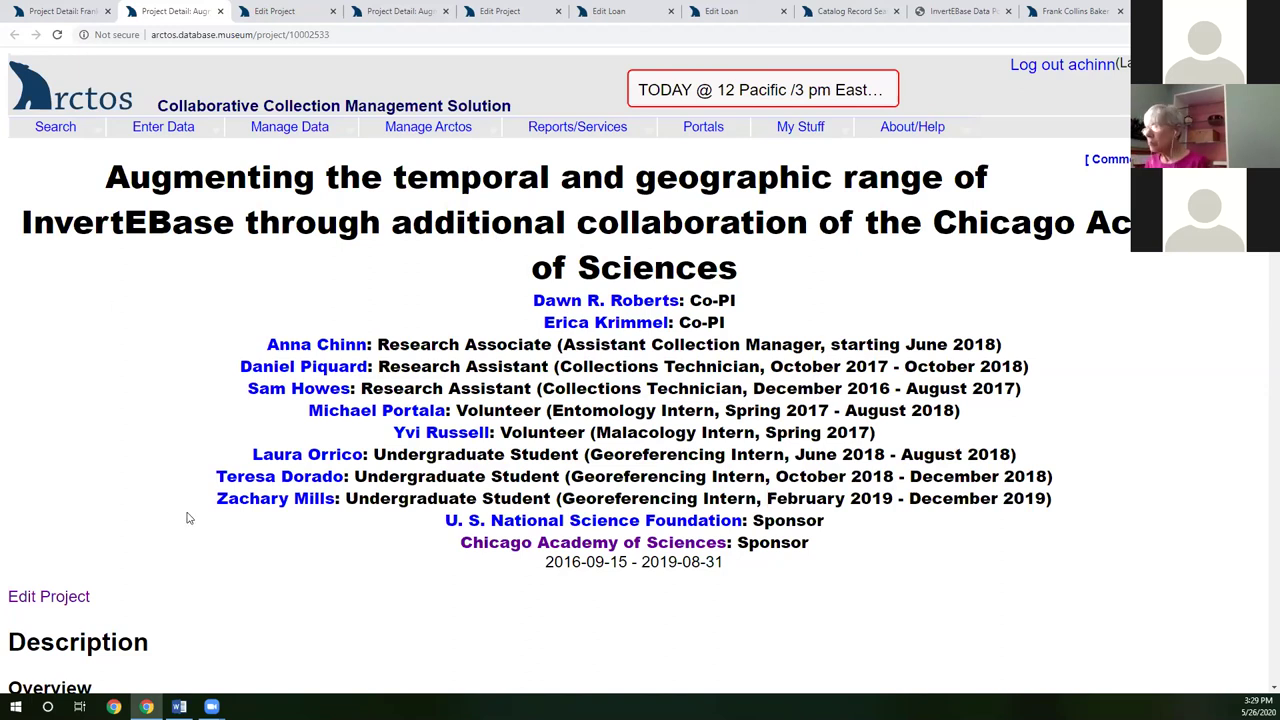
{"action": "scroll", "coordinate": [188, 515], "scroll_direction": "down", "scroll_amount": 3}
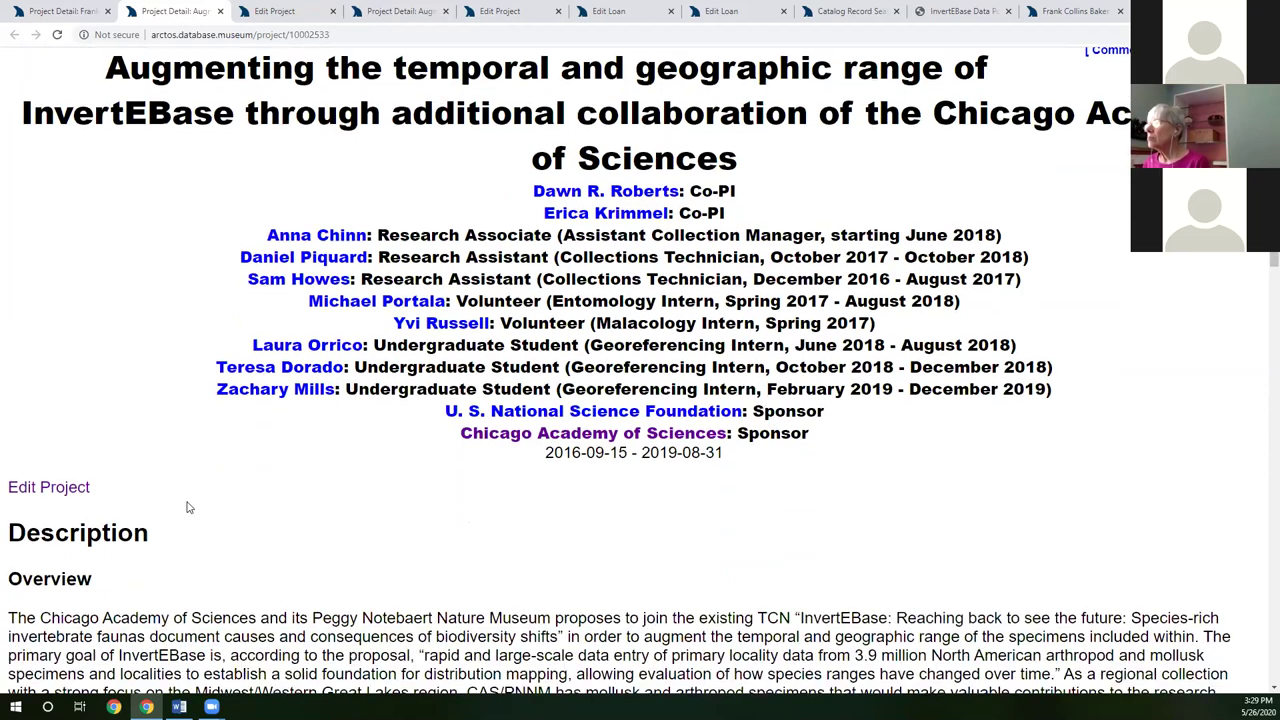
{"action": "scroll", "coordinate": [187, 505], "scroll_direction": "down", "scroll_amount": 2}
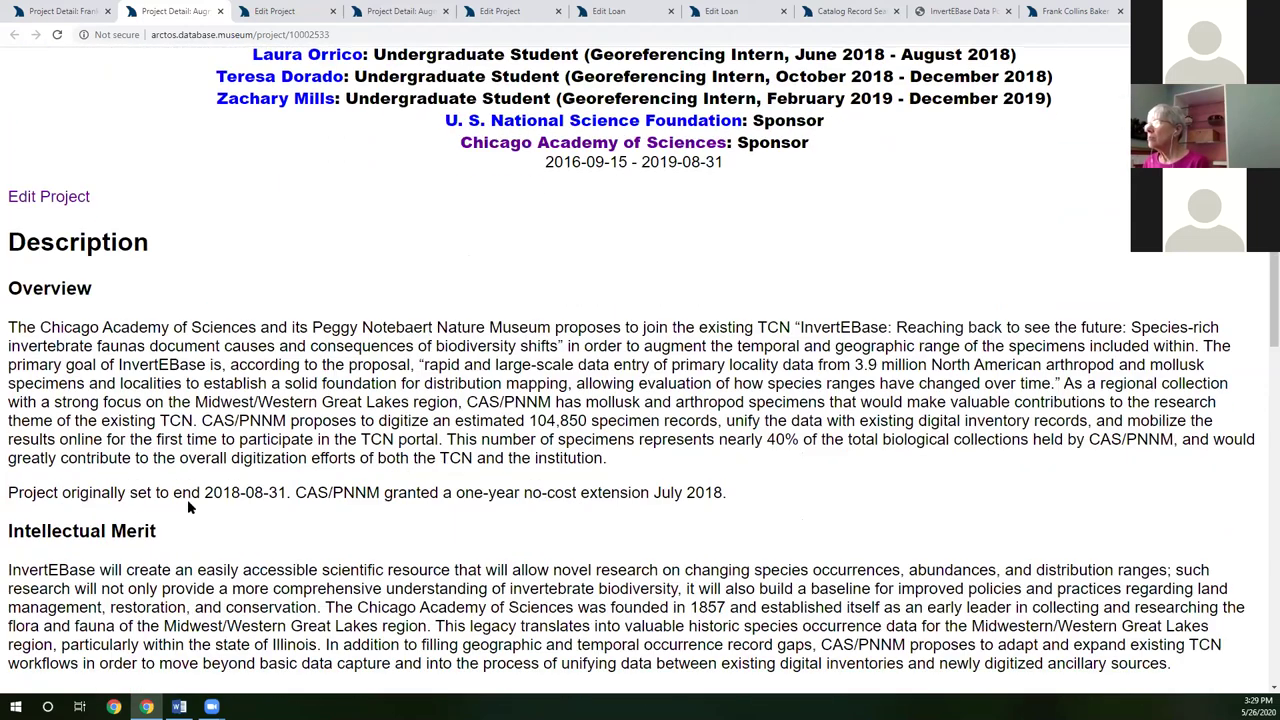
{"action": "scroll", "coordinate": [188, 507], "scroll_direction": "down", "scroll_amount": 1}
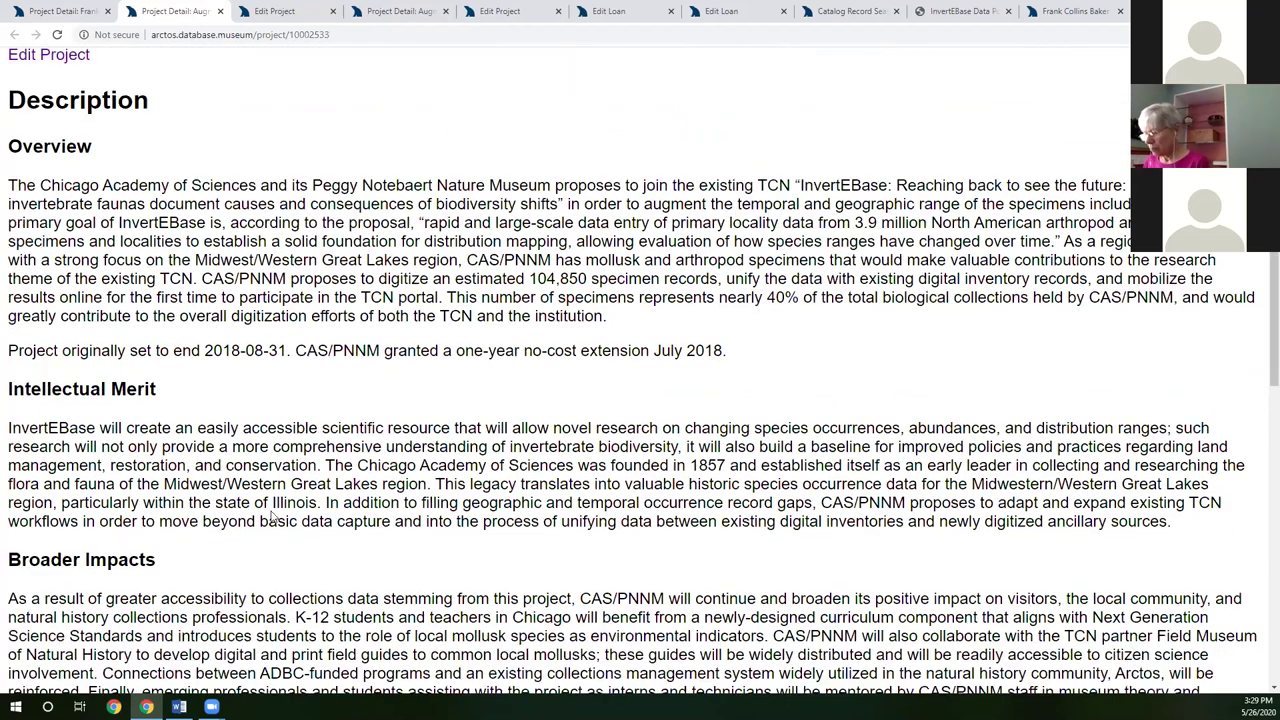
{"action": "scroll", "coordinate": [195, 505], "scroll_direction": "down", "scroll_amount": 3}
{"action": "scroll", "coordinate": [208, 424], "scroll_direction": "down", "scroll_amount": 1}
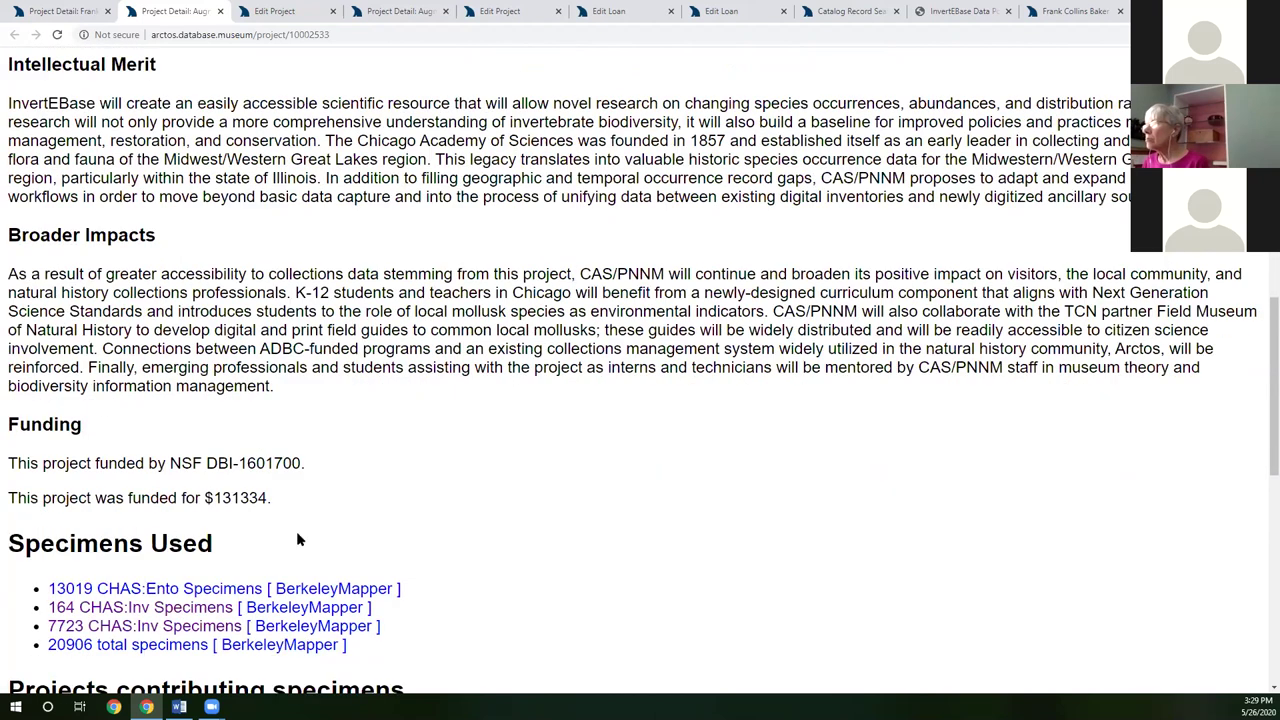
{"action": "scroll", "coordinate": [477, 523], "scroll_direction": "down", "scroll_amount": 2}
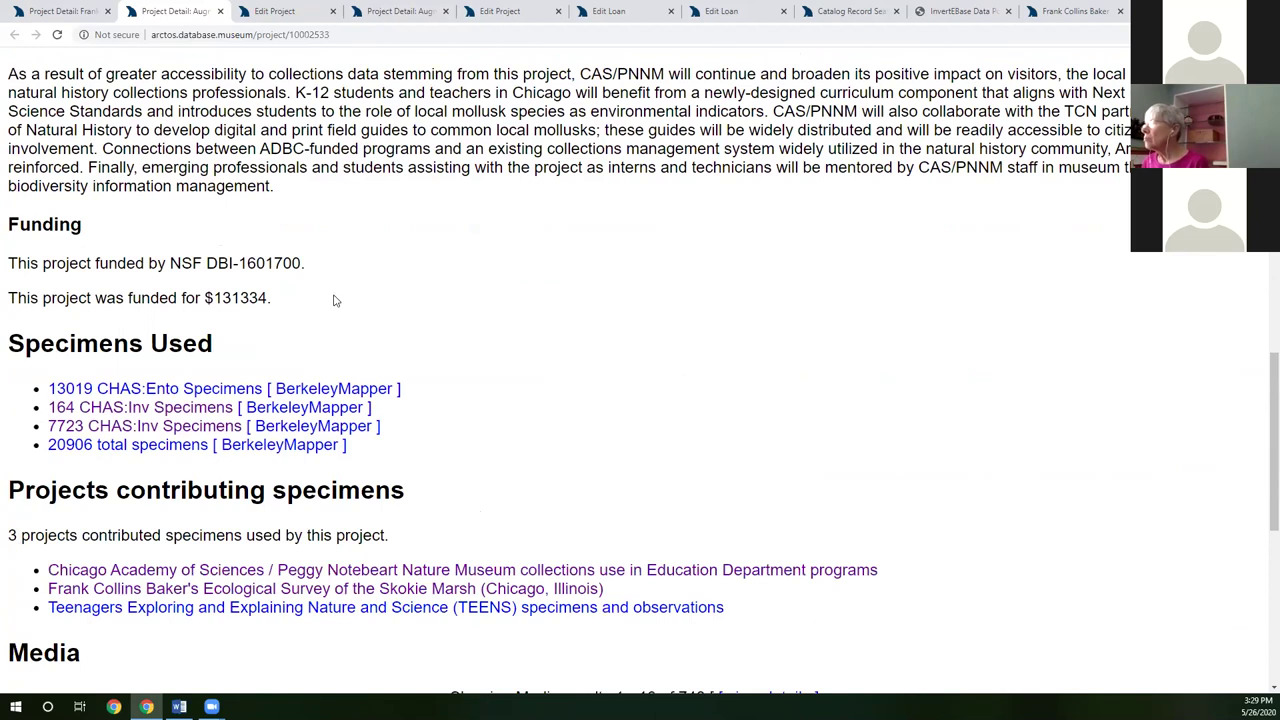
{"action": "scroll", "coordinate": [337, 300], "scroll_direction": "down", "scroll_amount": 1}
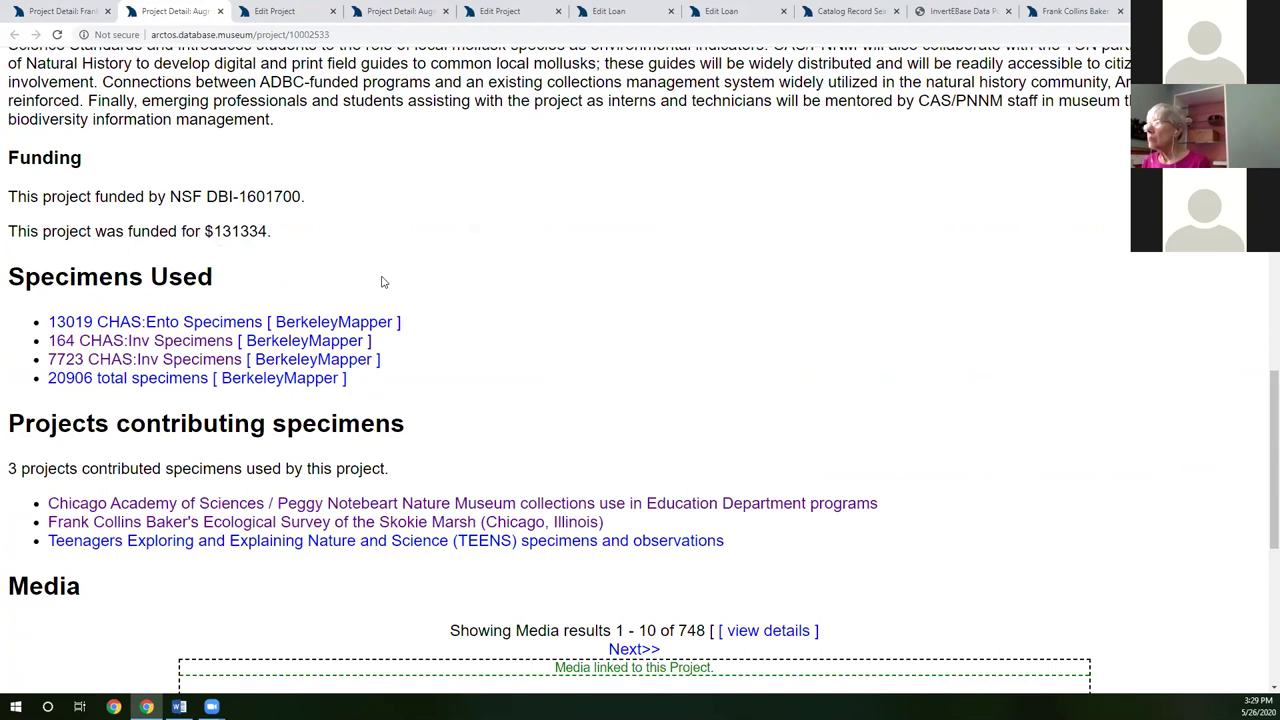
Examine the InvertEBase augmentation project's contributing projects and its linked specimen media
{"action": "scroll", "coordinate": [623, 306], "scroll_direction": "down", "scroll_amount": 3}
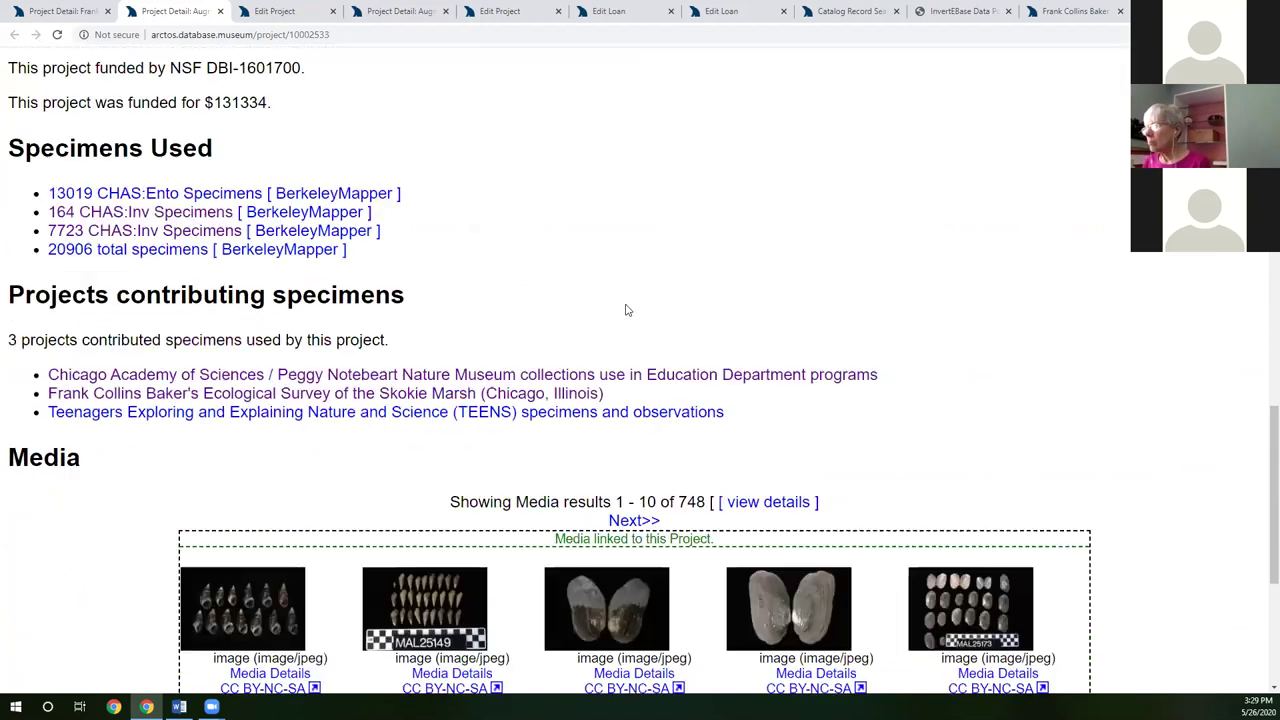
{"action": "scroll", "coordinate": [623, 310], "scroll_direction": "down", "scroll_amount": 2}
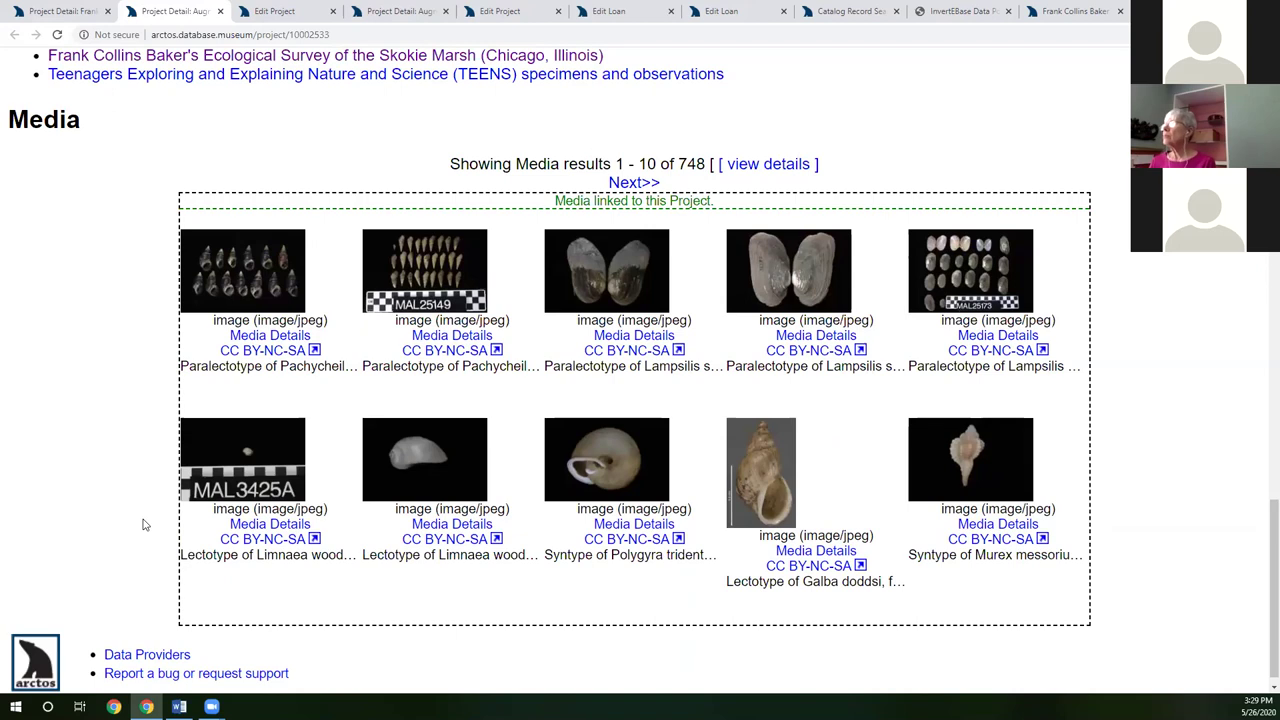
{"action": "scroll", "coordinate": [141, 561], "scroll_direction": "up", "scroll_amount": 1}
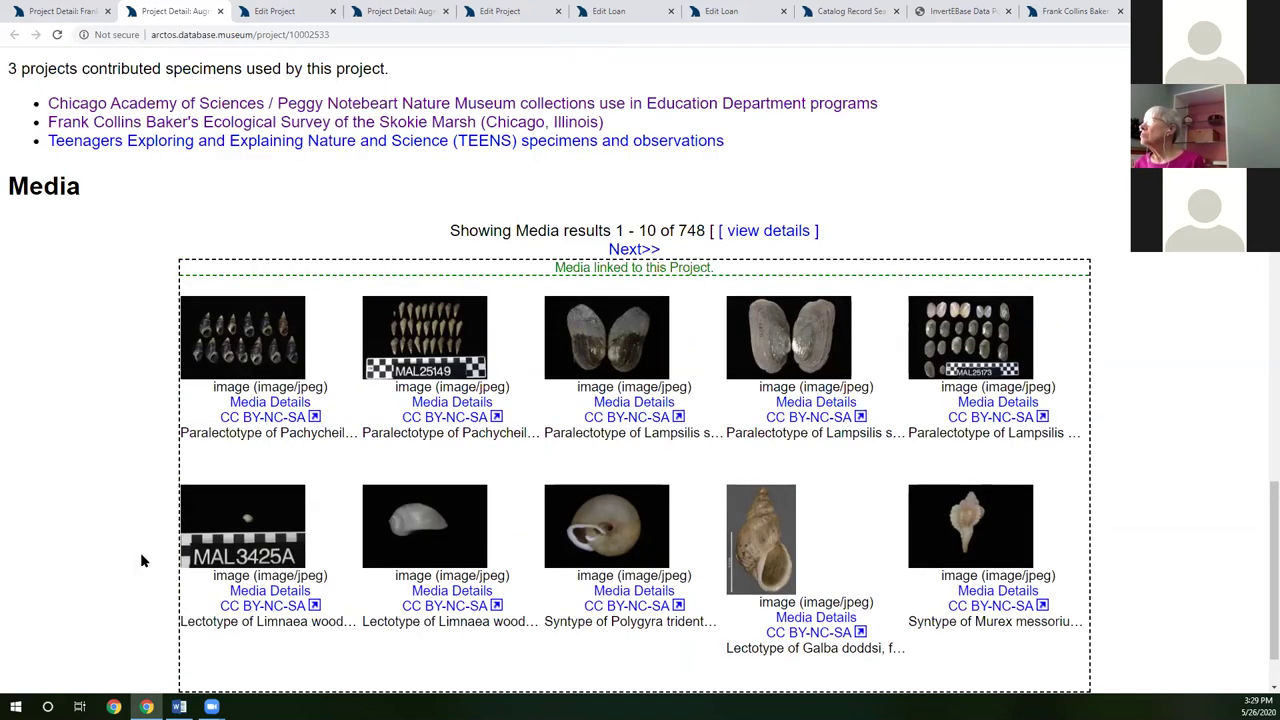
{"action": "scroll", "coordinate": [141, 561], "scroll_direction": "up", "scroll_amount": 3}
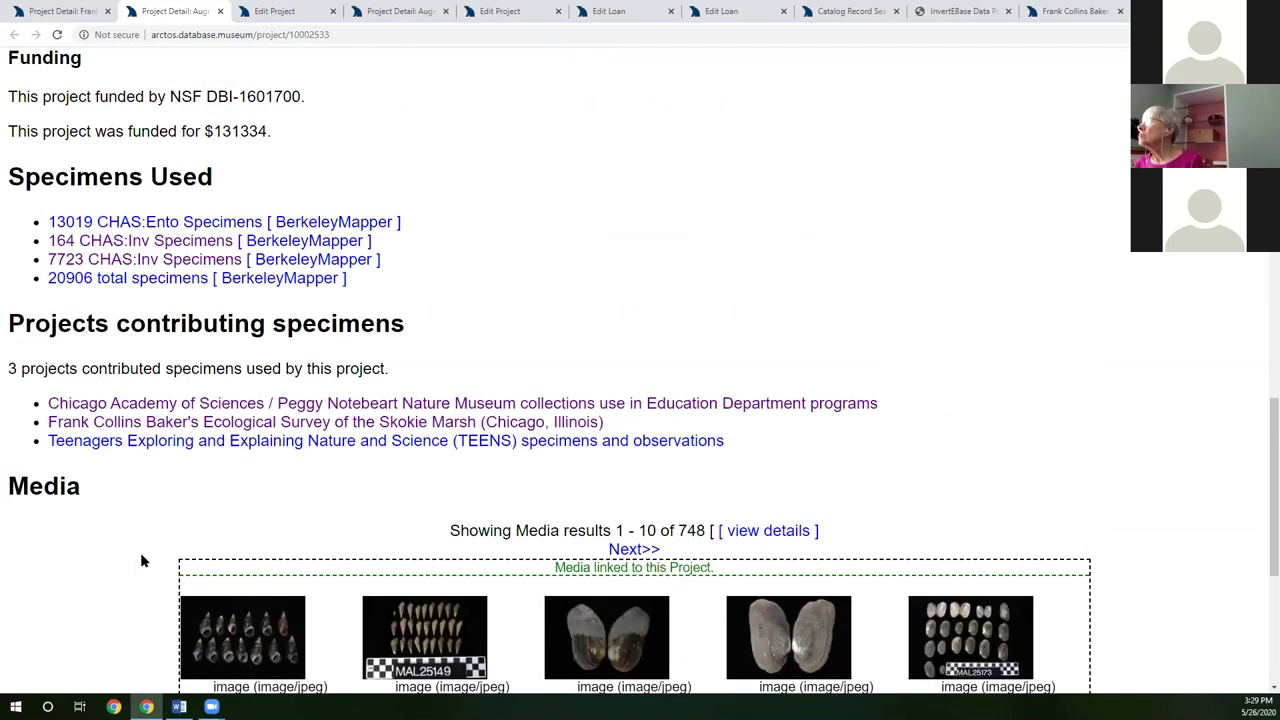
Open the InvertEBase augmentation project for editing and review its description, project agents and the roles available for a new agent
{"action": "scroll", "coordinate": [141, 561], "scroll_direction": "up", "scroll_amount": 2}
{"action": "scroll", "coordinate": [141, 561], "scroll_direction": "up", "scroll_amount": 4}
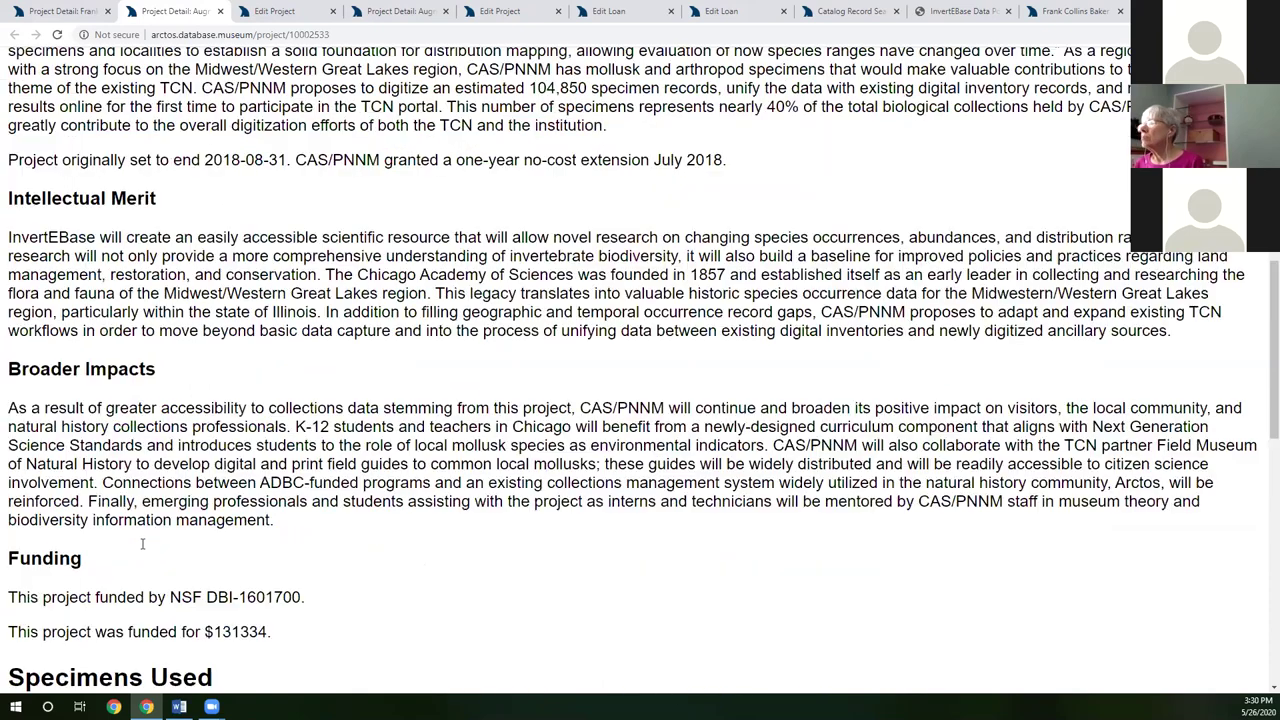
{"action": "scroll", "coordinate": [62, 476], "scroll_direction": "up", "scroll_amount": 3}
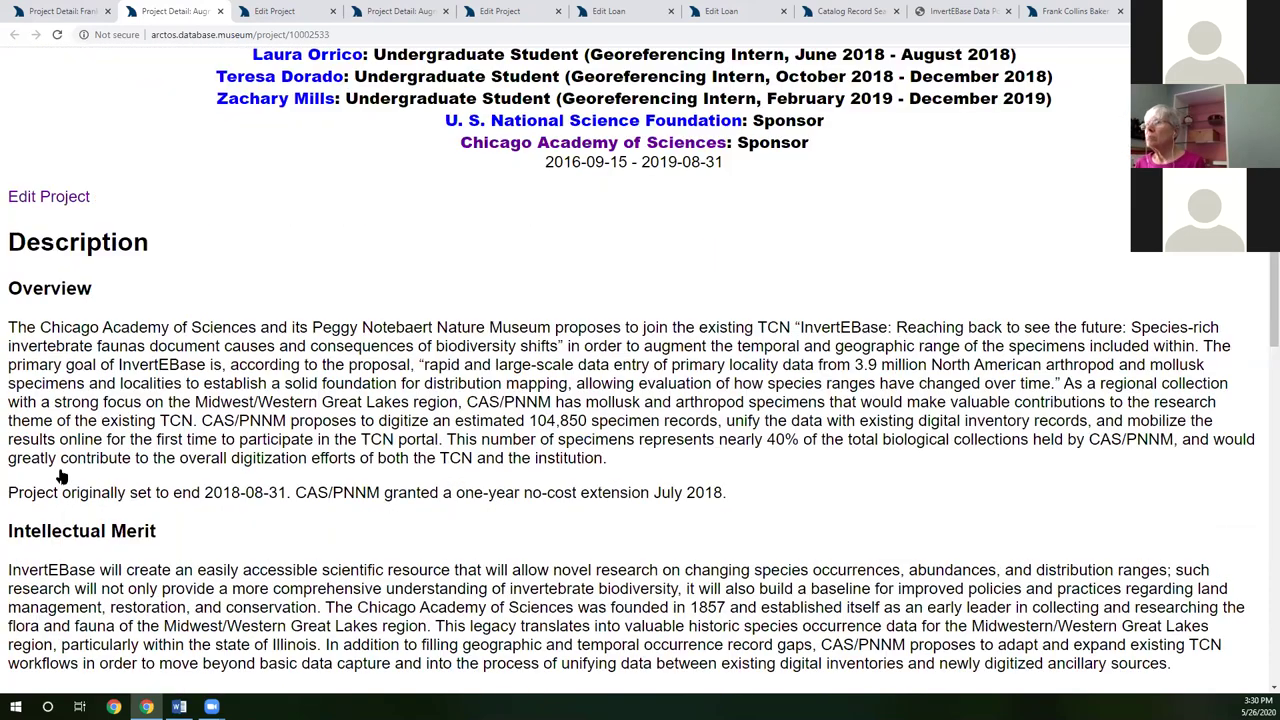
{"action": "scroll", "coordinate": [62, 476], "scroll_direction": "up", "scroll_amount": 3}
{"action": "left_click", "coordinate": [58, 470]}
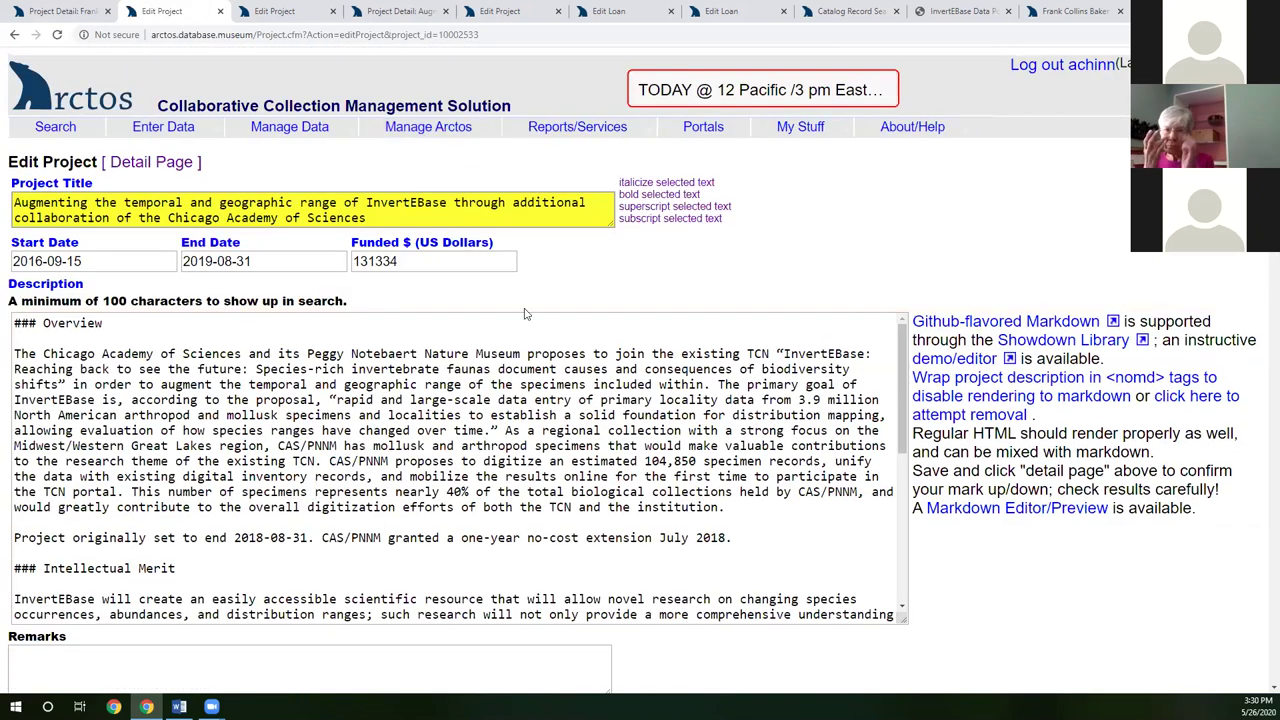
{"action": "scroll", "coordinate": [980, 428], "scroll_direction": "down", "scroll_amount": 5}
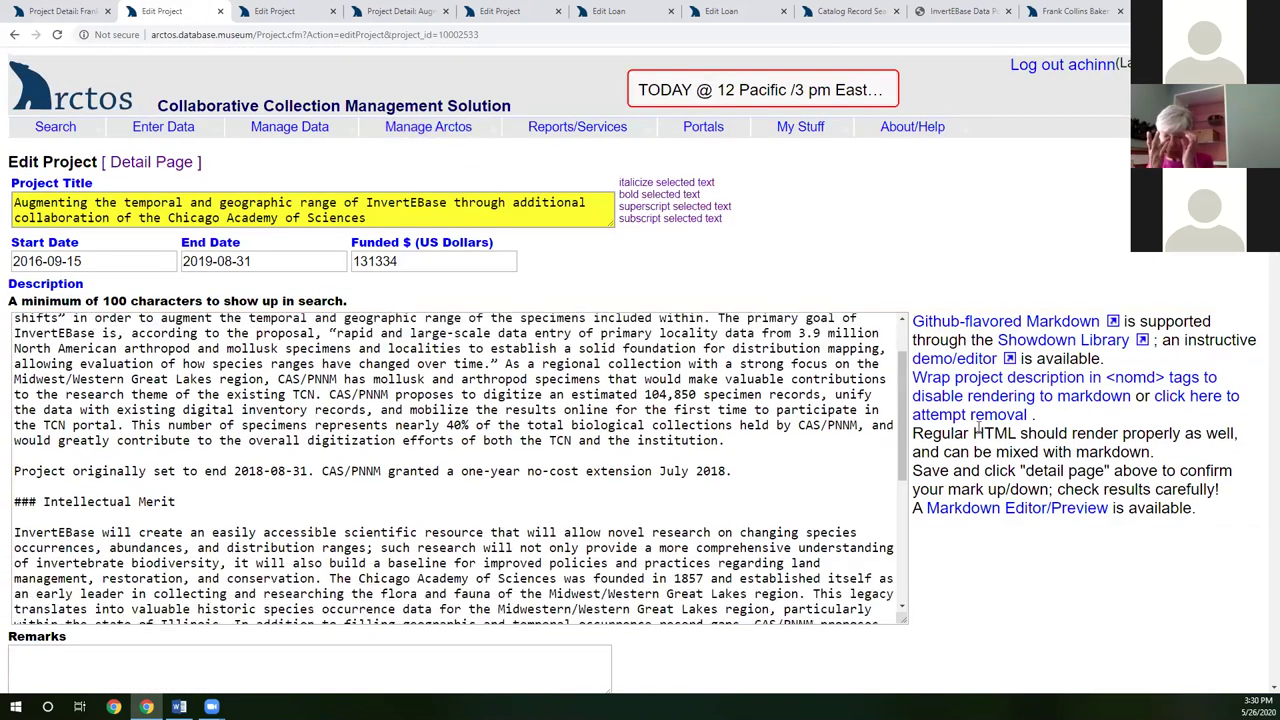
{"action": "scroll", "coordinate": [980, 432], "scroll_direction": "down", "scroll_amount": 3}
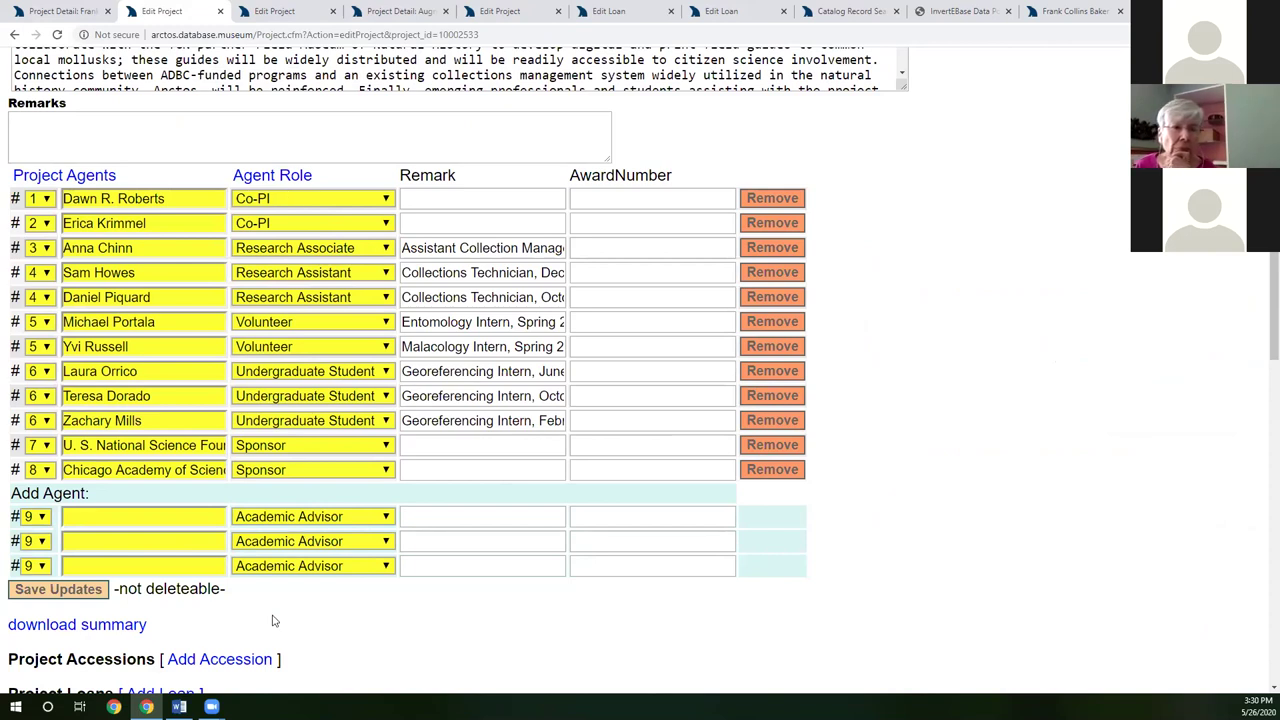
{"action": "left_click", "coordinate": [316, 519]}
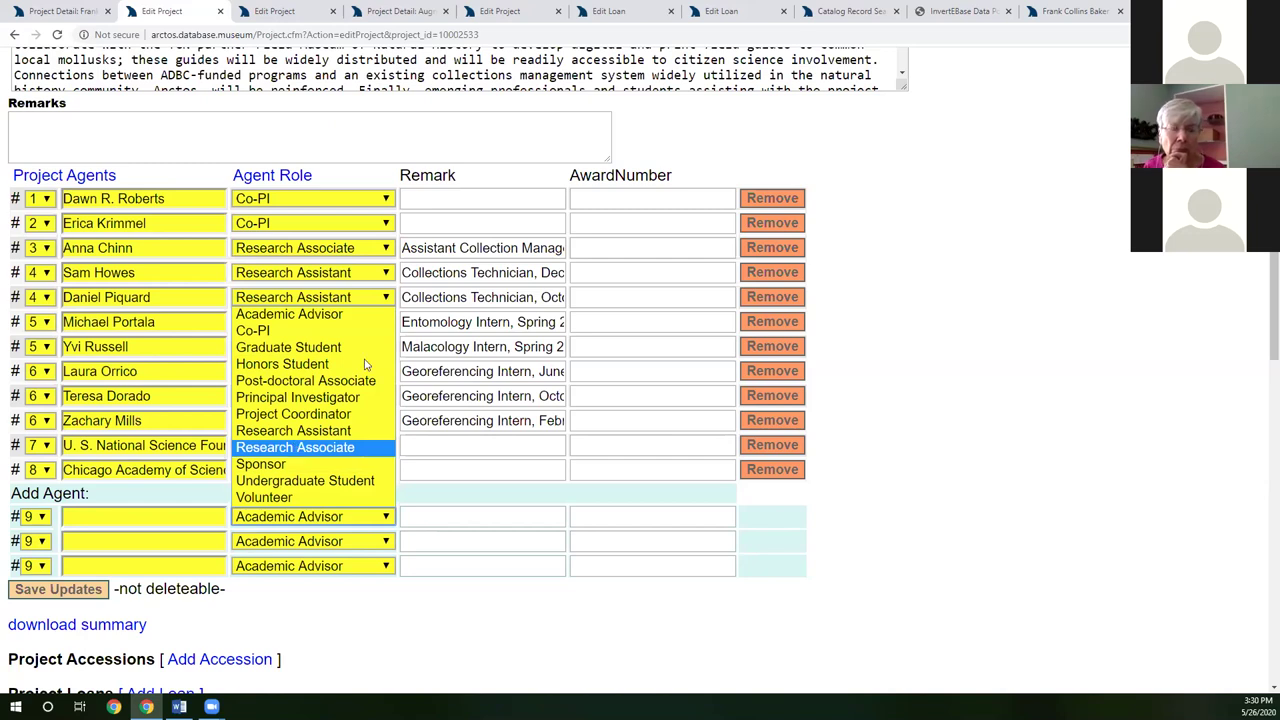
{"action": "left_click", "coordinate": [600, 636]}
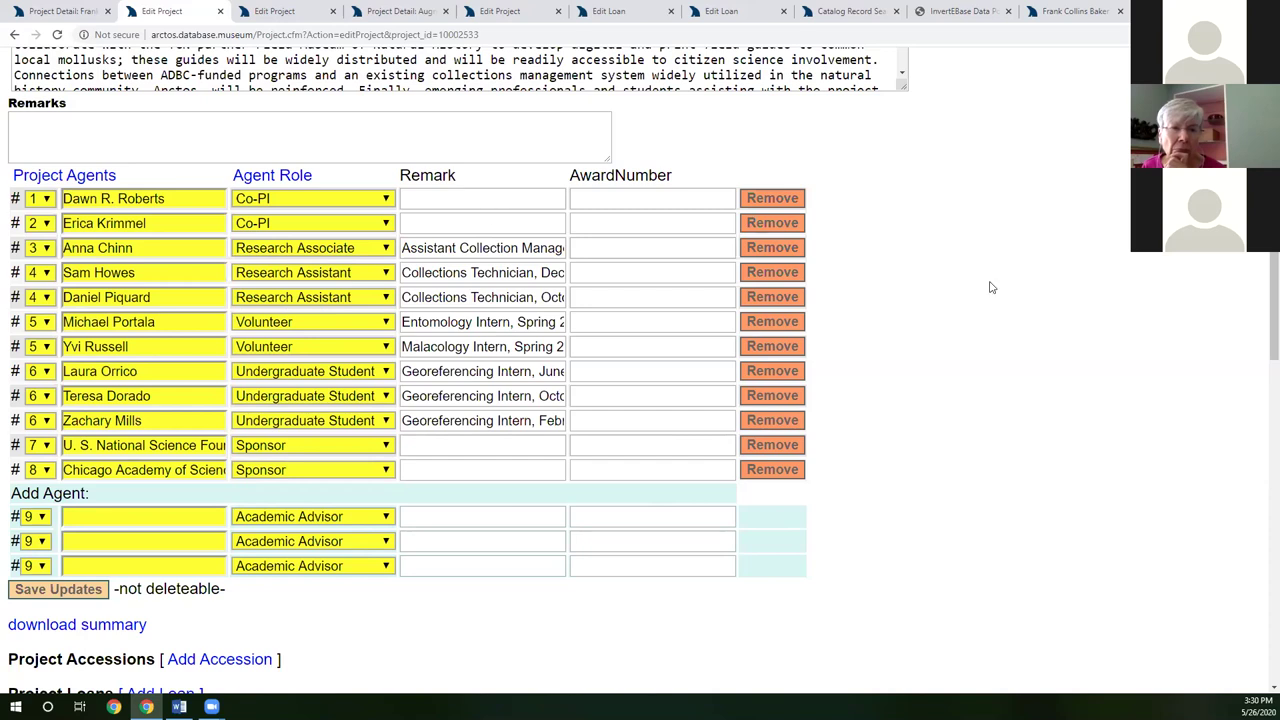
From the project's loans, open loan CHAS:Mamm L2017.10 in a new browser tab and show its details
{"action": "scroll", "coordinate": [990, 287], "scroll_direction": "down", "scroll_amount": 5}
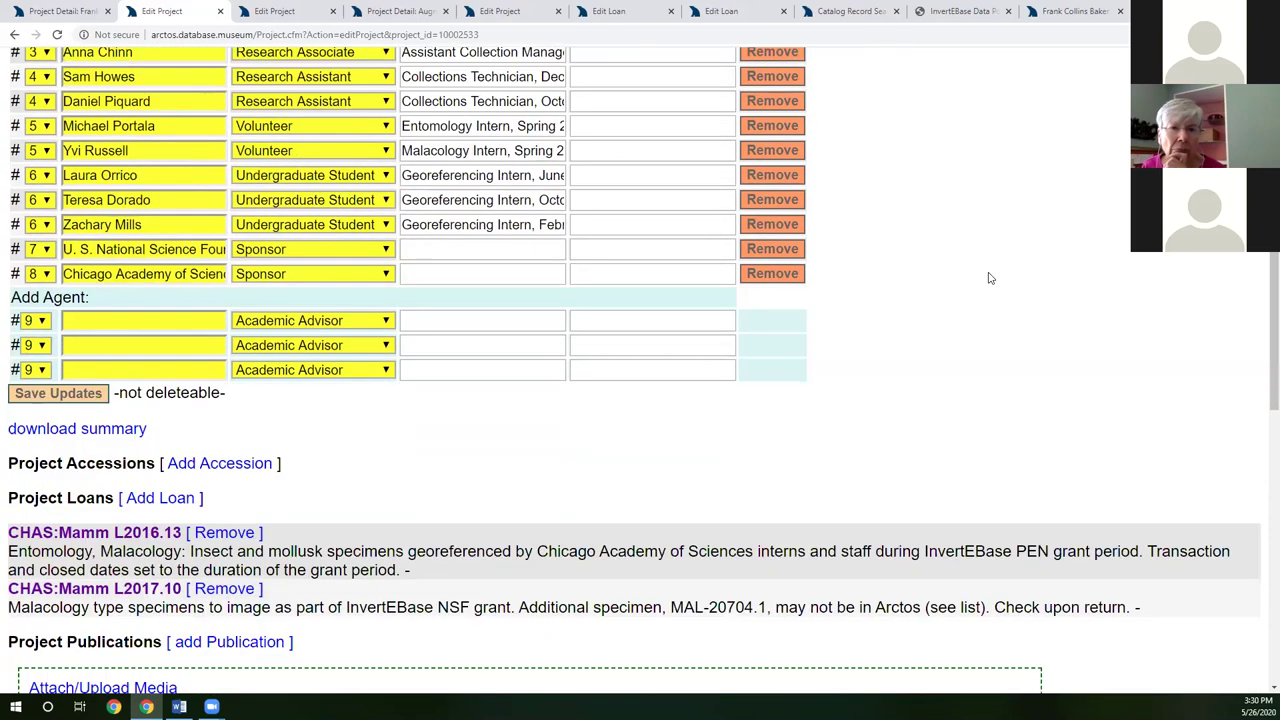
{"action": "scroll", "coordinate": [988, 278], "scroll_direction": "down", "scroll_amount": 3}
{"action": "scroll", "coordinate": [906, 263], "scroll_direction": "down", "scroll_amount": 3}
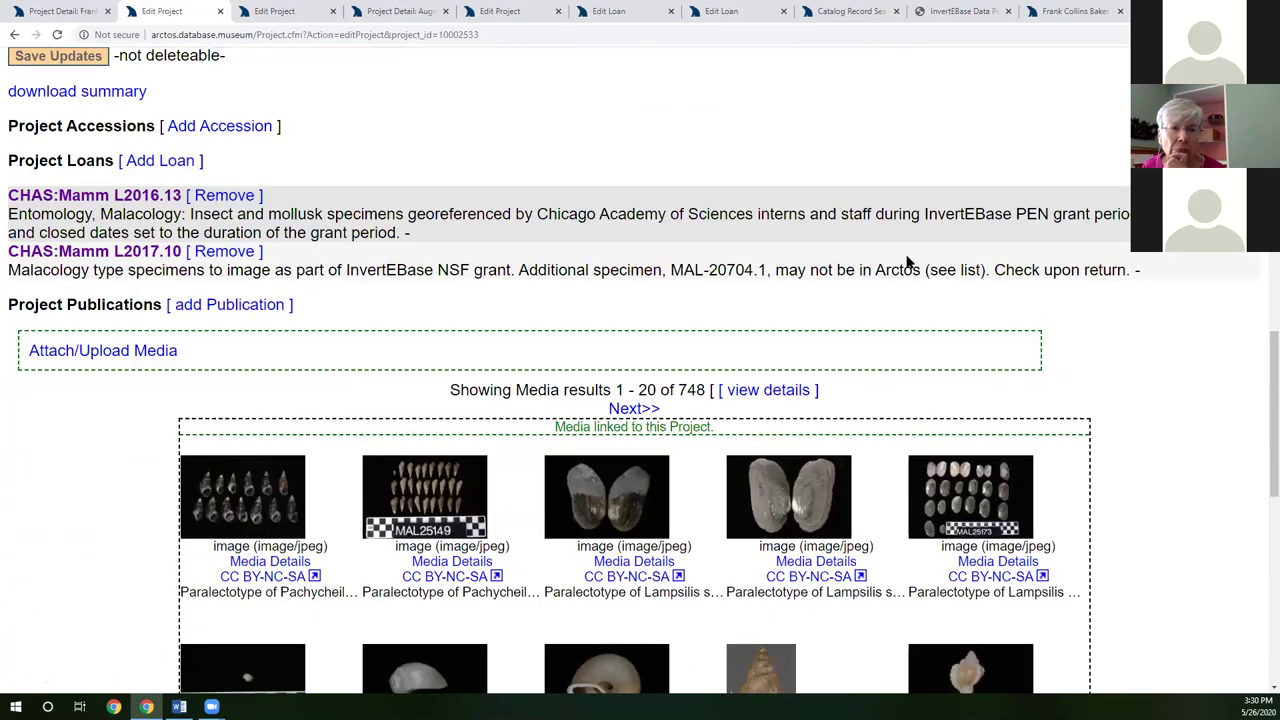
{"action": "scroll", "coordinate": [803, 257], "scroll_direction": "up", "scroll_amount": 1}
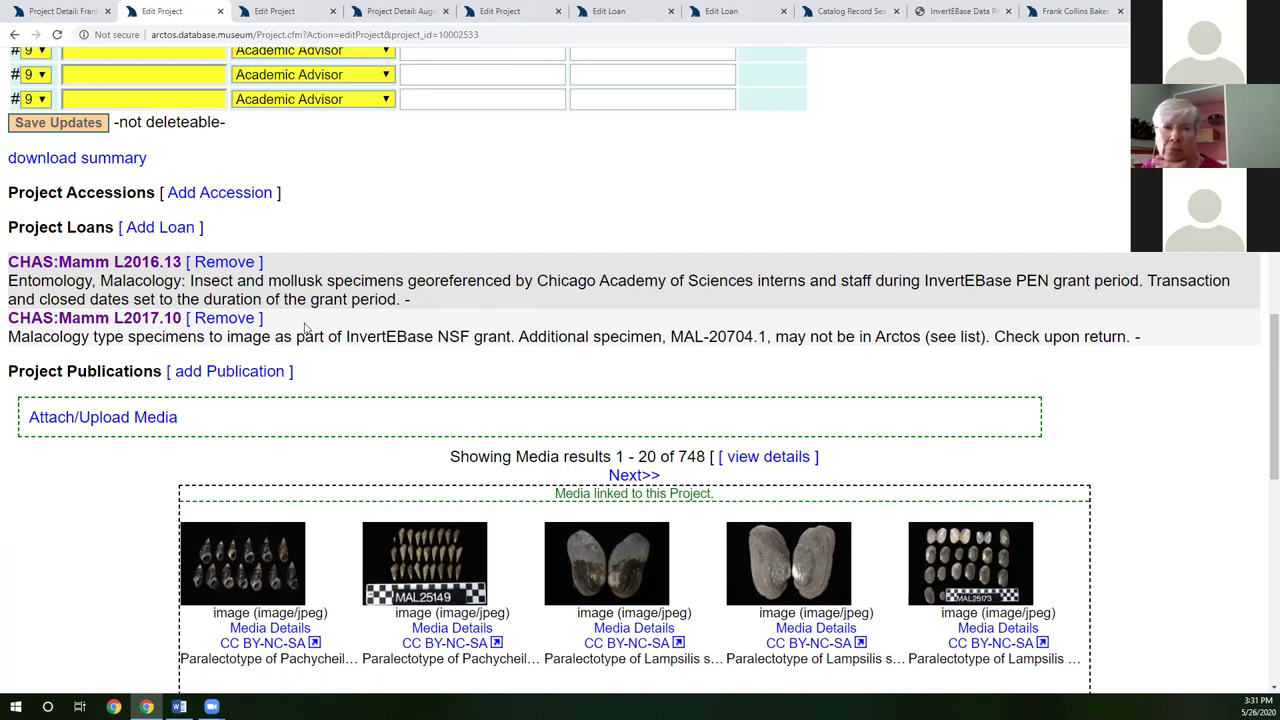
{"action": "right_click", "coordinate": [82, 326]}
{"action": "left_click", "coordinate": [130, 332]}
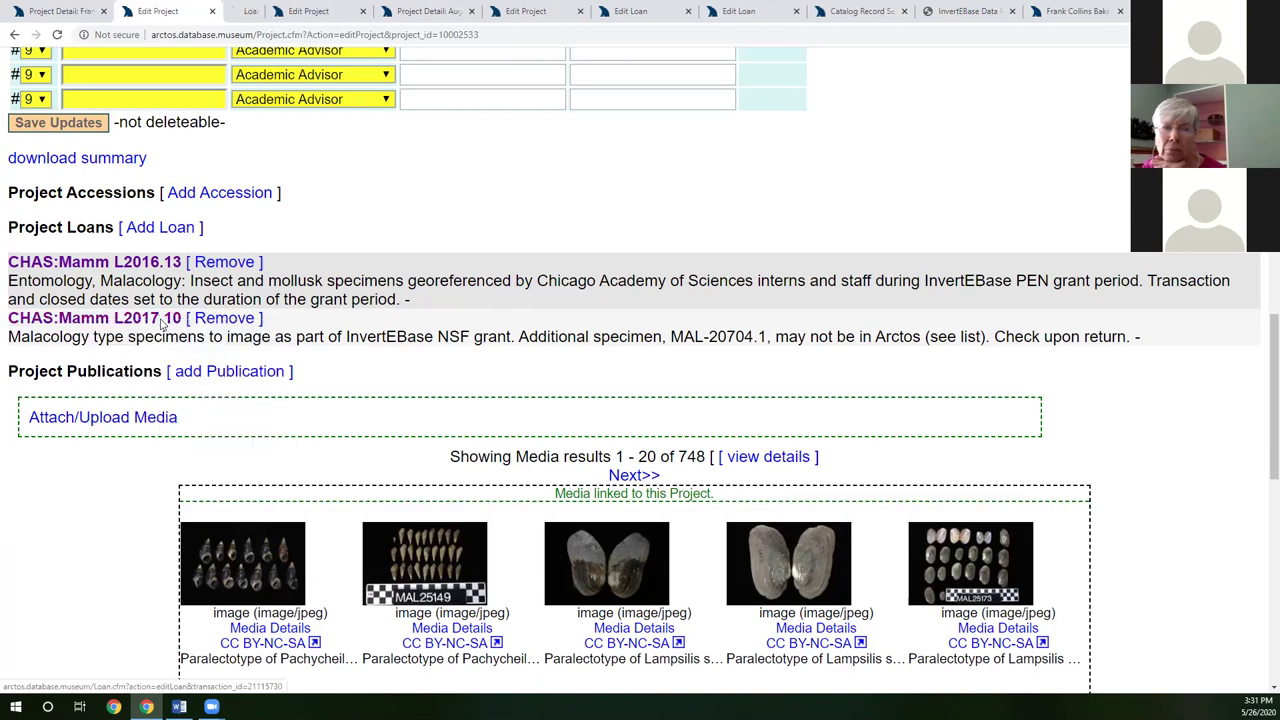
{"action": "left_click", "coordinate": [262, 14]}
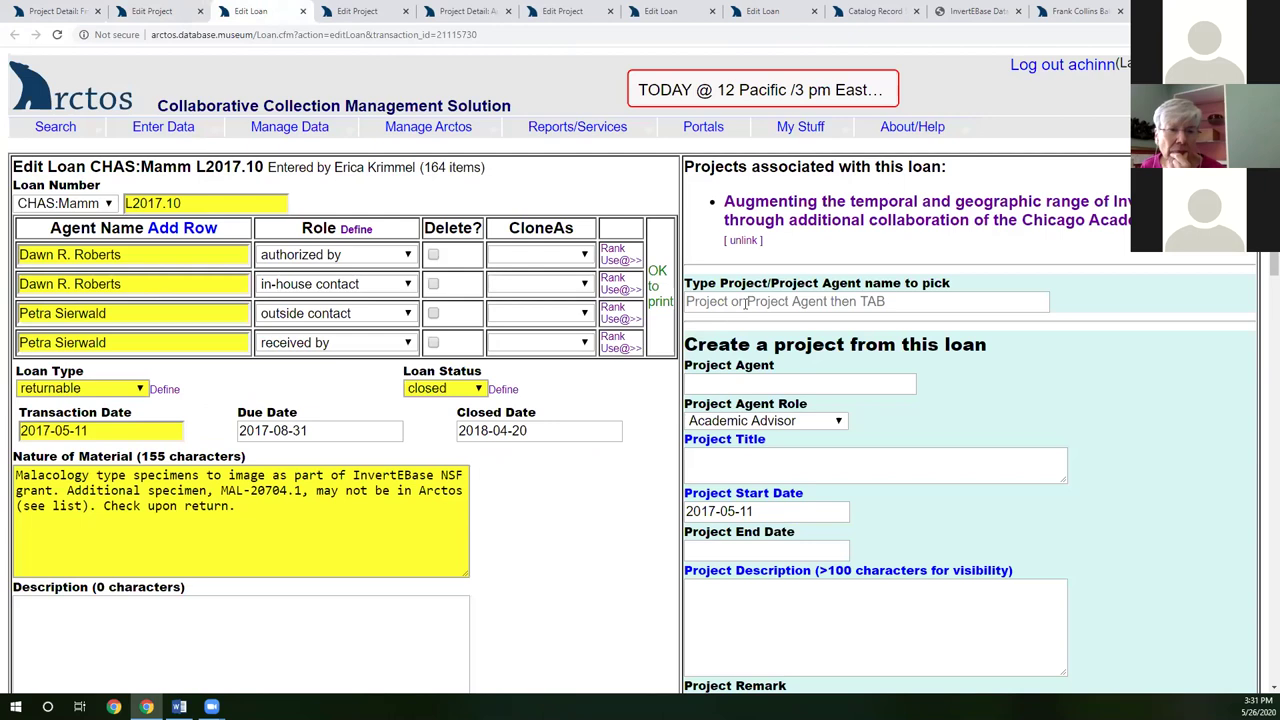
Search for projects to associate with the loan using "Chicago academy", enlarge the results window to view the matches, and close it without picking one
{"action": "left_click", "coordinate": [784, 300]}
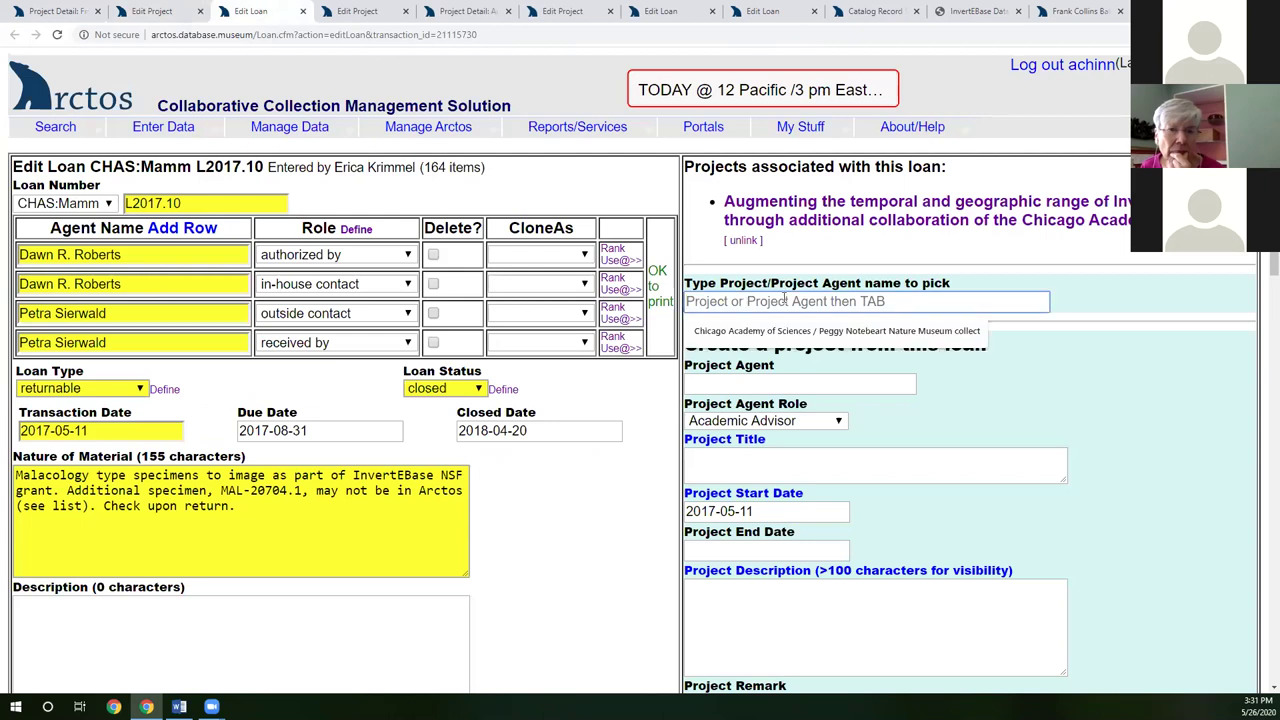
{"action": "type", "text": "Chicago academ"}
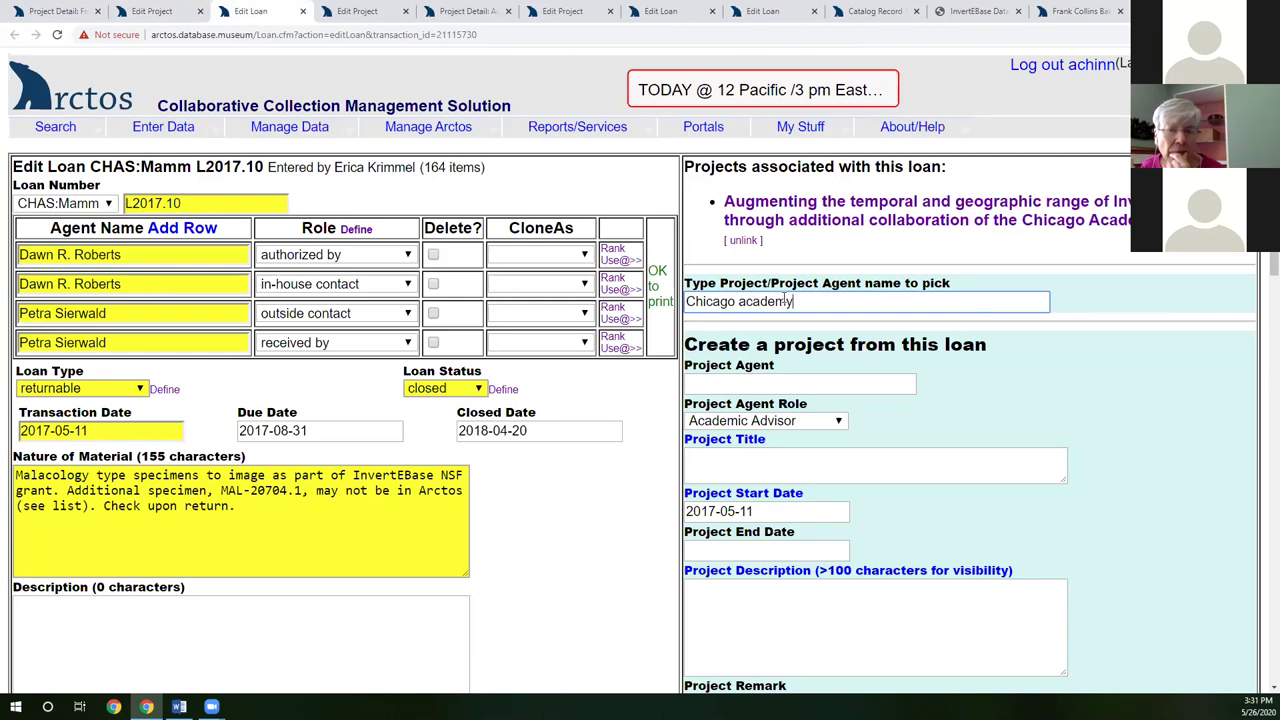
{"action": "type", "text": "y"}
{"action": "key", "text": "Tab"}
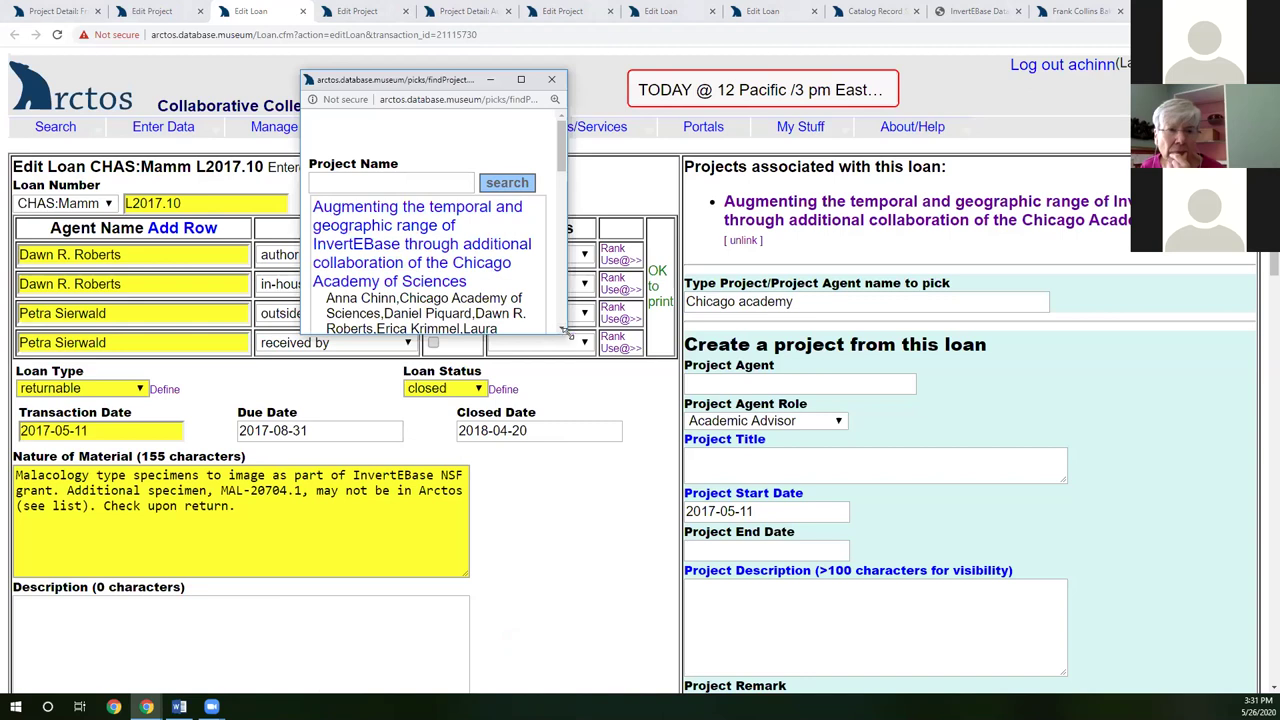
{"action": "left_click_drag", "start_coordinate": [565, 330], "coordinate": [760, 519]}
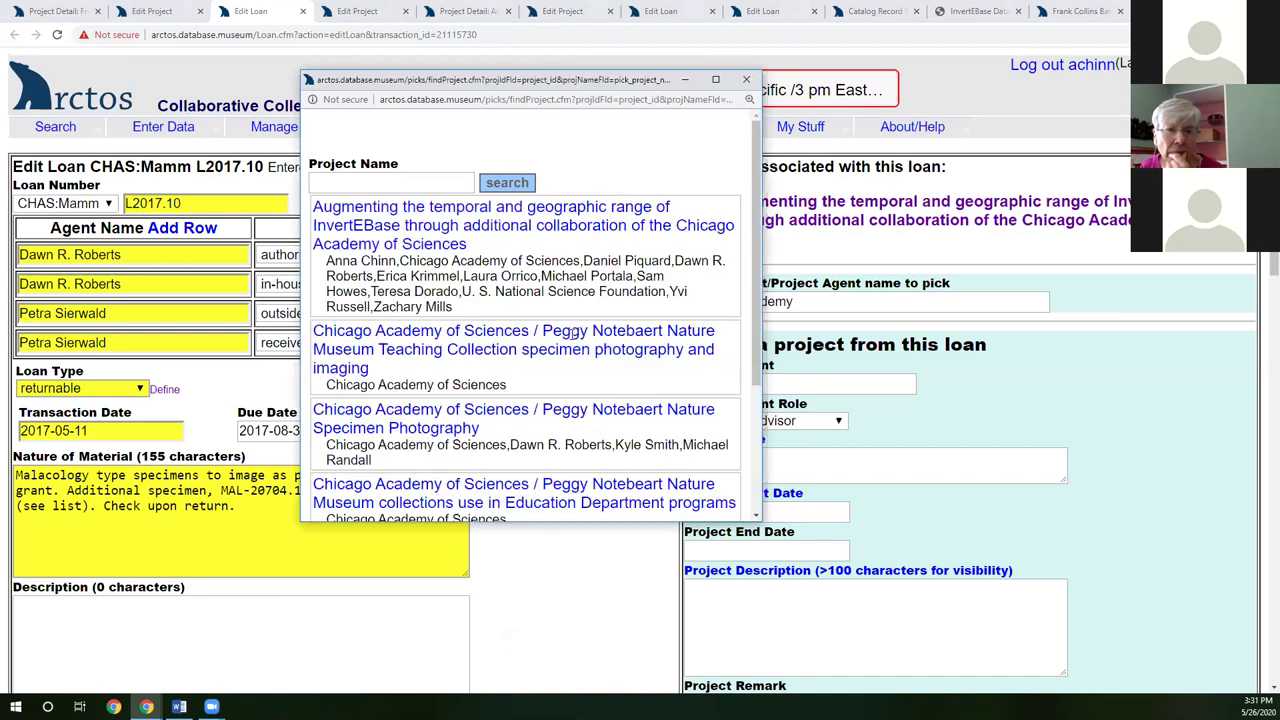
{"action": "left_click", "coordinate": [745, 82]}
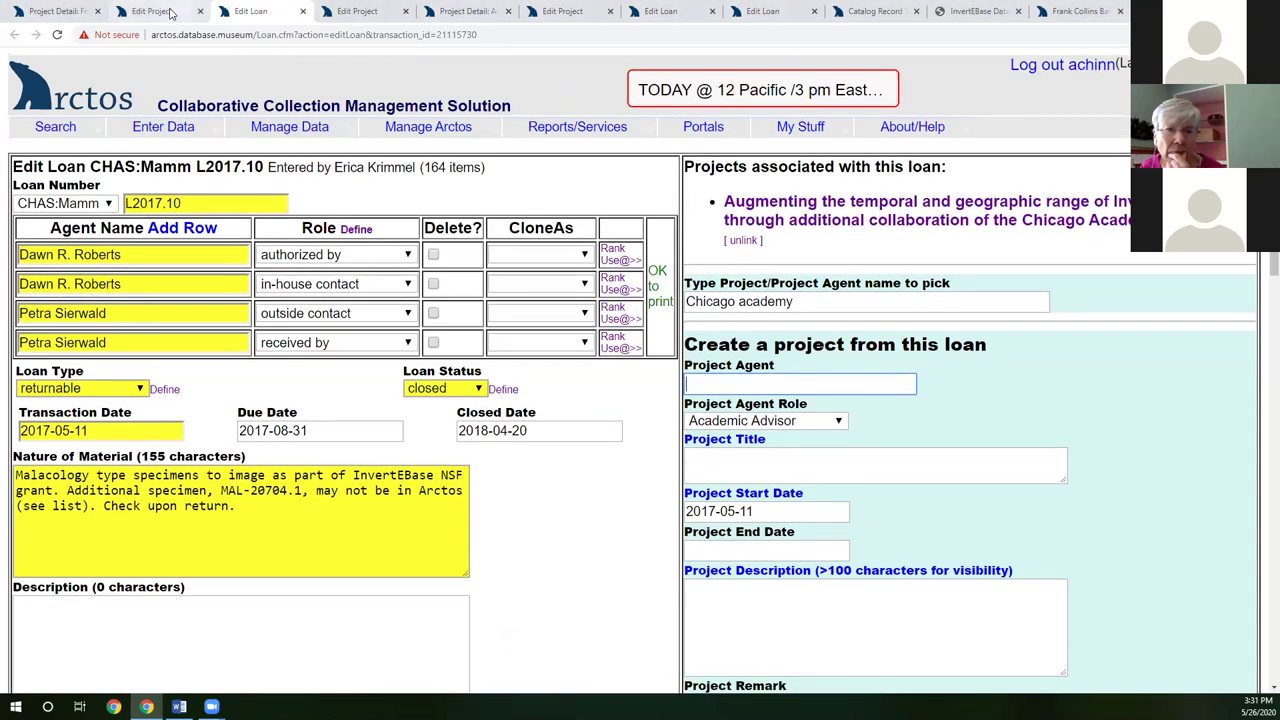
Return to the project's edit page, open loan CHAS:Mamm L2016.13 in a new browser tab, and review its details and specimen options
{"action": "left_click", "coordinate": [170, 12]}
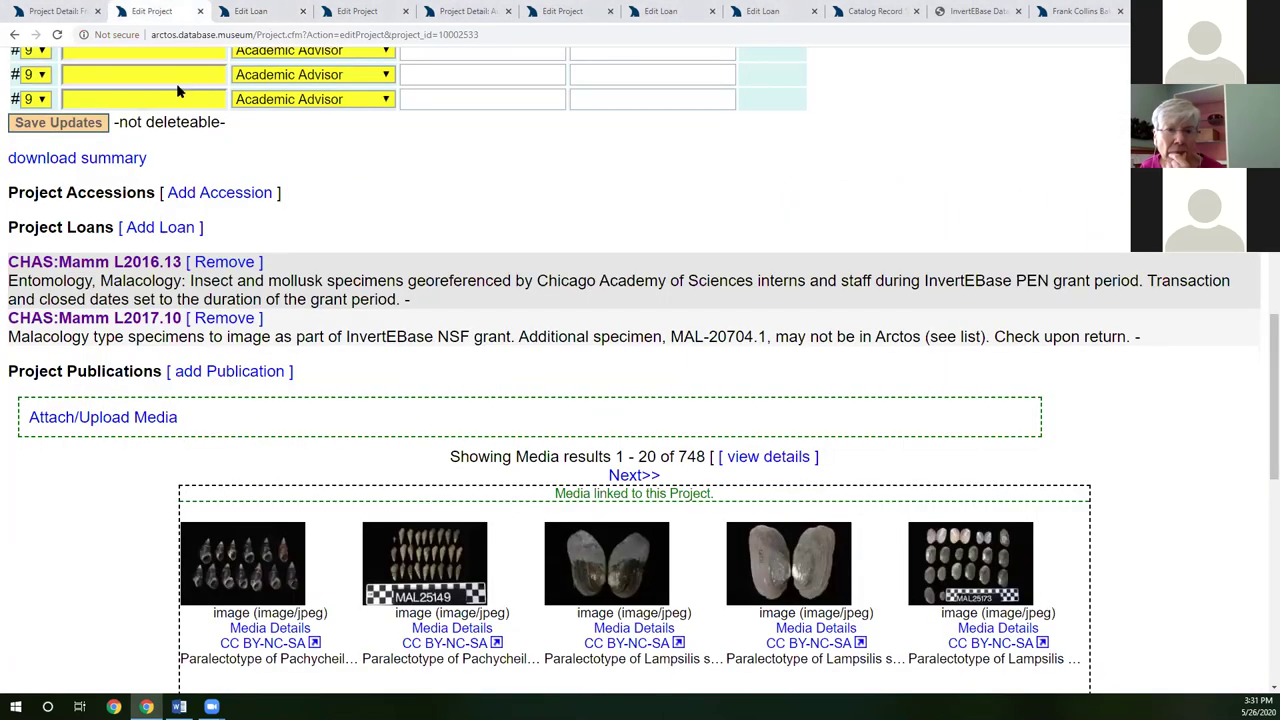
{"action": "right_click", "coordinate": [62, 268]}
{"action": "left_click", "coordinate": [90, 277]}
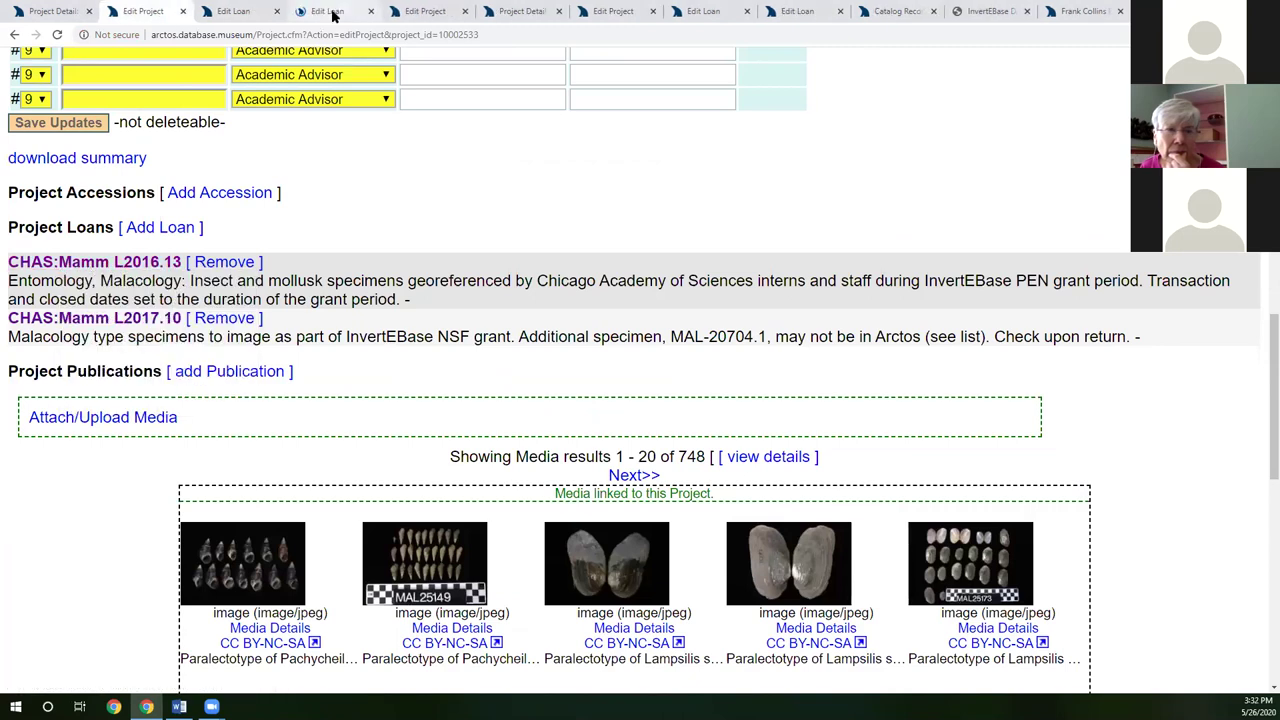
{"action": "left_click", "coordinate": [333, 12]}
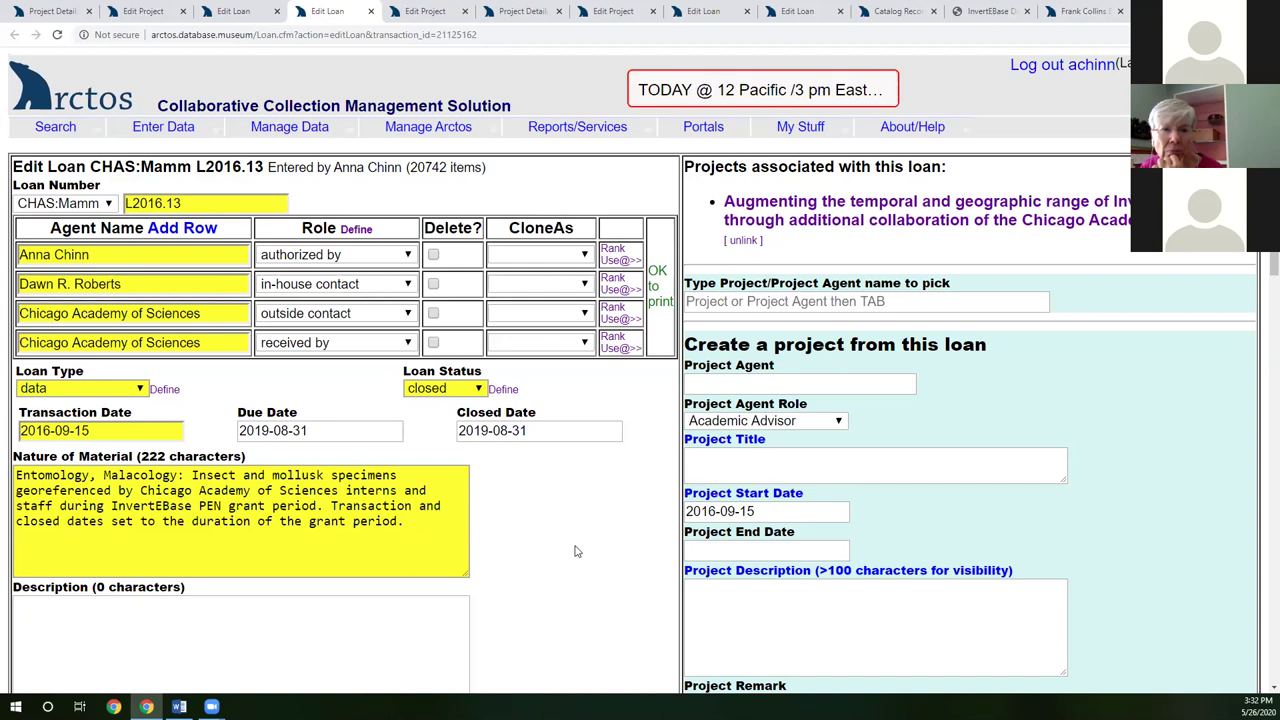
{"action": "scroll", "coordinate": [575, 546], "scroll_direction": "down", "scroll_amount": 1}
{"action": "scroll", "coordinate": [575, 546], "scroll_direction": "down", "scroll_amount": 5}
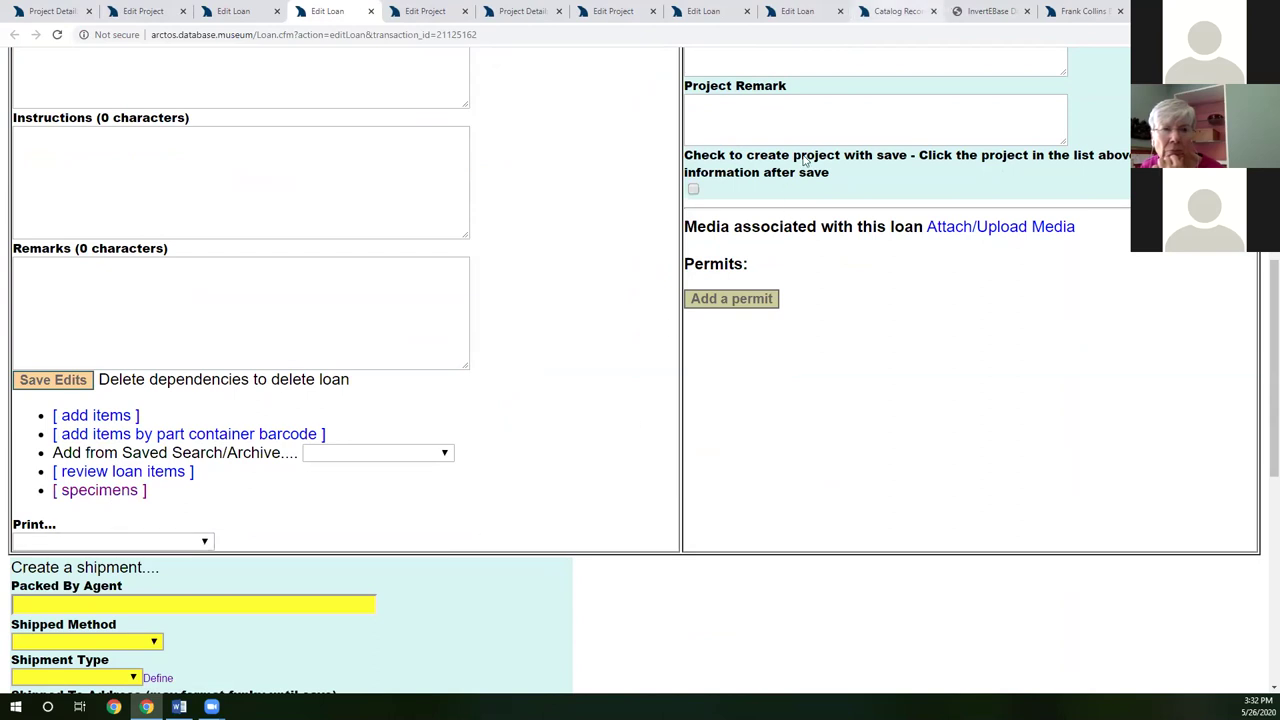
Review the catalog records and locality map for loan L2016.13 in the already open specimen results
{"action": "scroll", "coordinate": [346, 540], "scroll_direction": "down", "scroll_amount": 6}
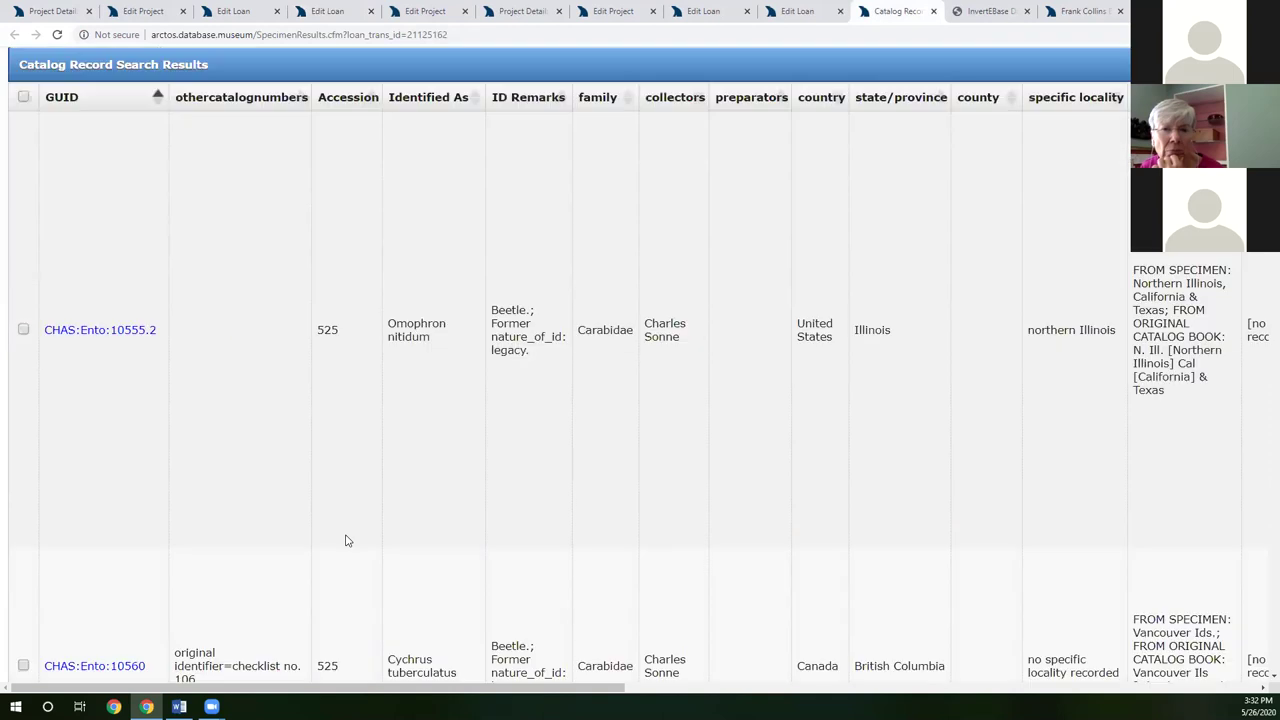
{"action": "scroll", "coordinate": [346, 540], "scroll_direction": "down", "scroll_amount": 2}
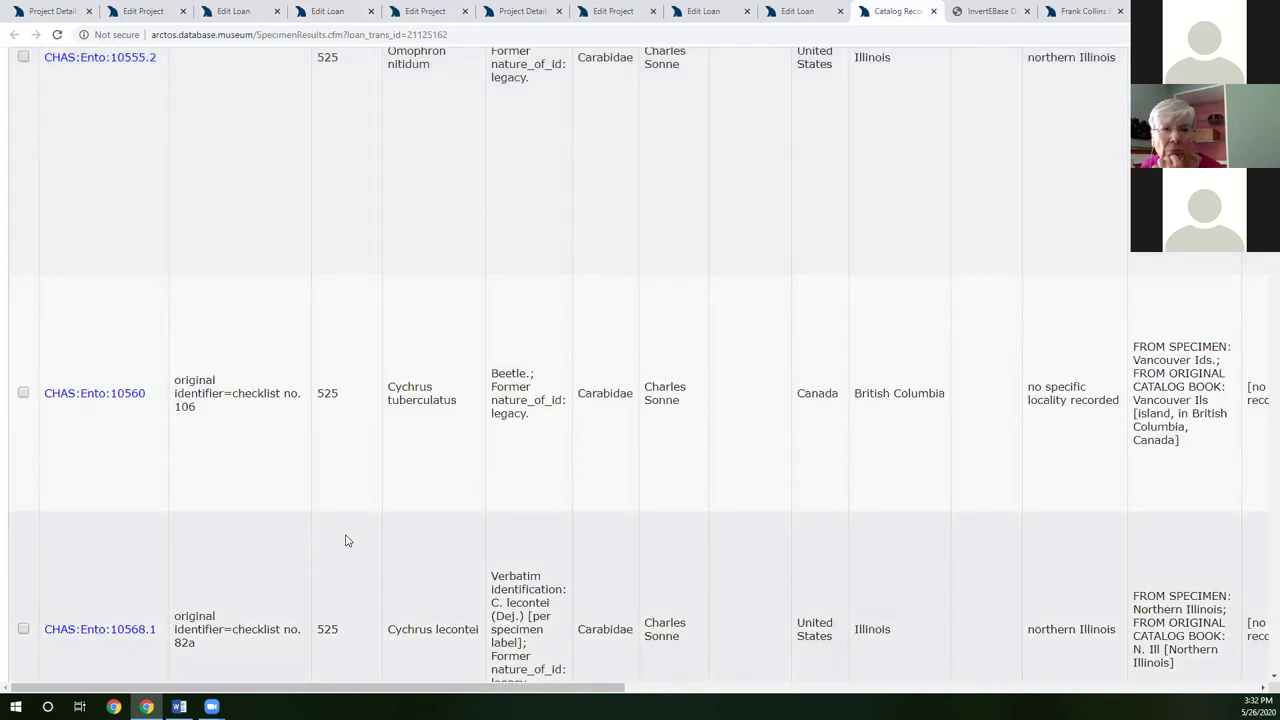
{"action": "scroll", "coordinate": [346, 540], "scroll_direction": "down", "scroll_amount": 1}
{"action": "scroll", "coordinate": [346, 540], "scroll_direction": "up", "scroll_amount": 10}
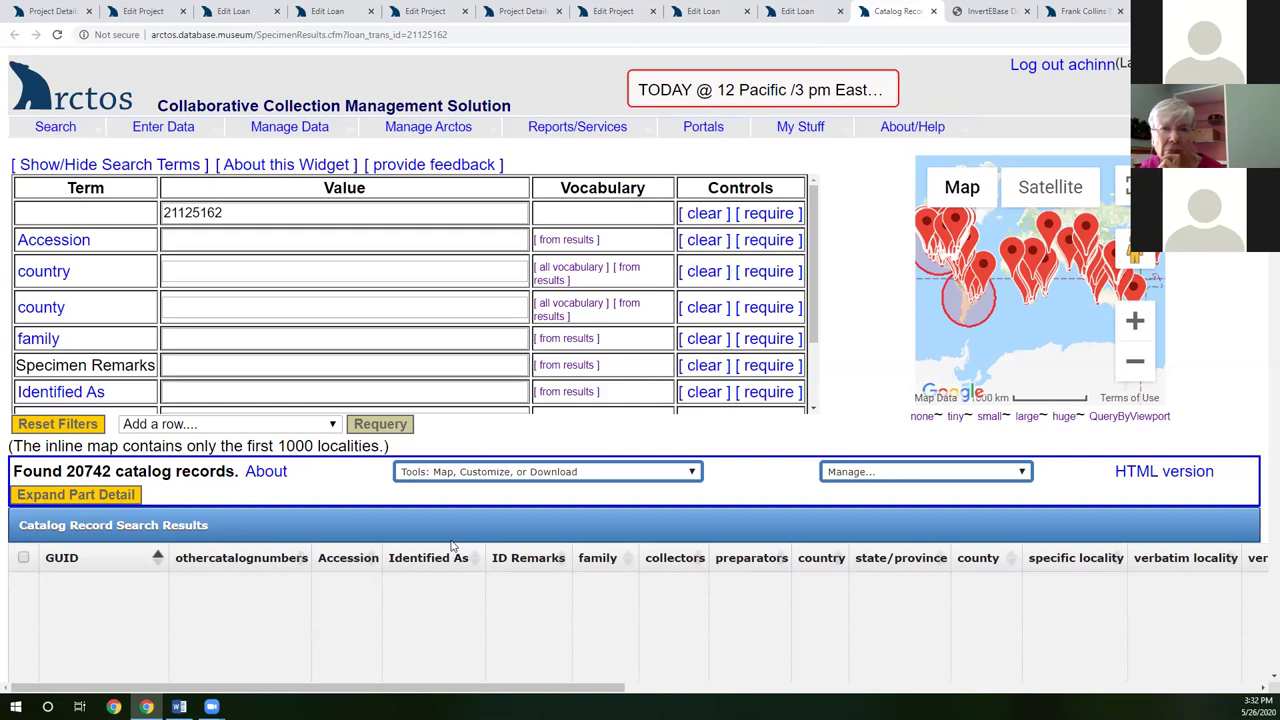
Return to the InvertEBase augmentation project's edit page and open its detail page
{"action": "left_click", "coordinate": [305, 9]}
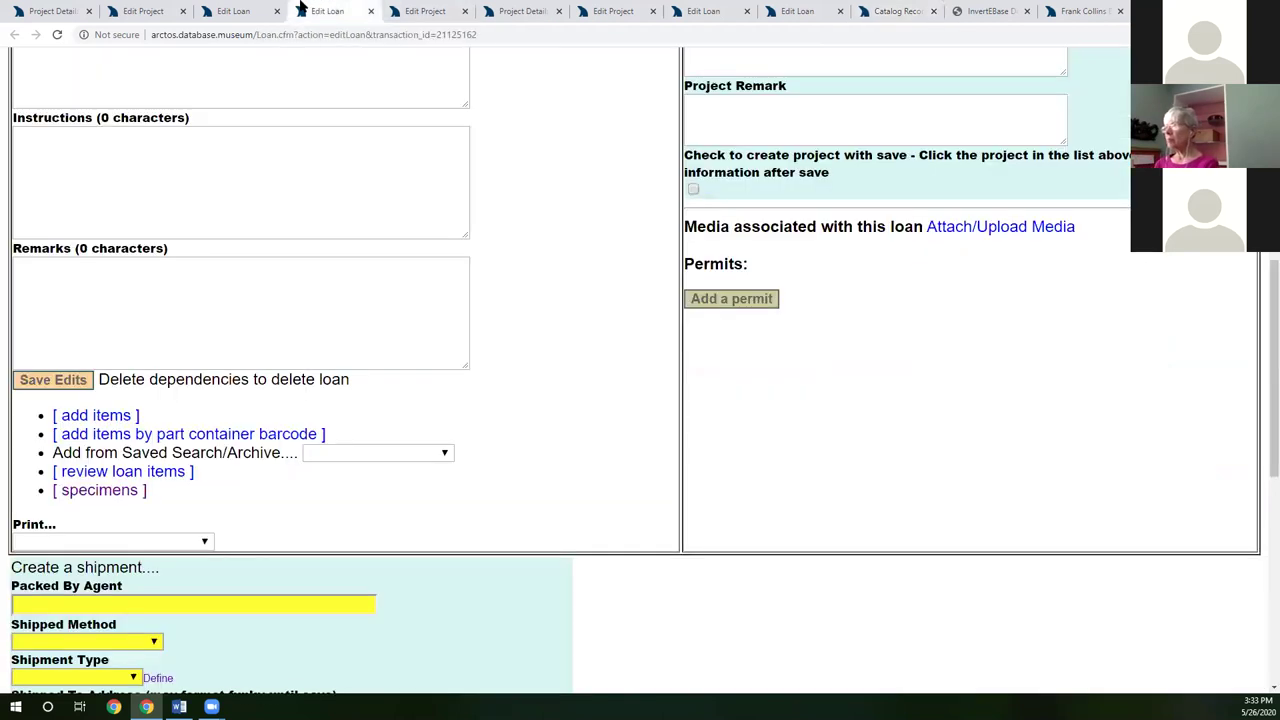
{"action": "left_click", "coordinate": [152, 10]}
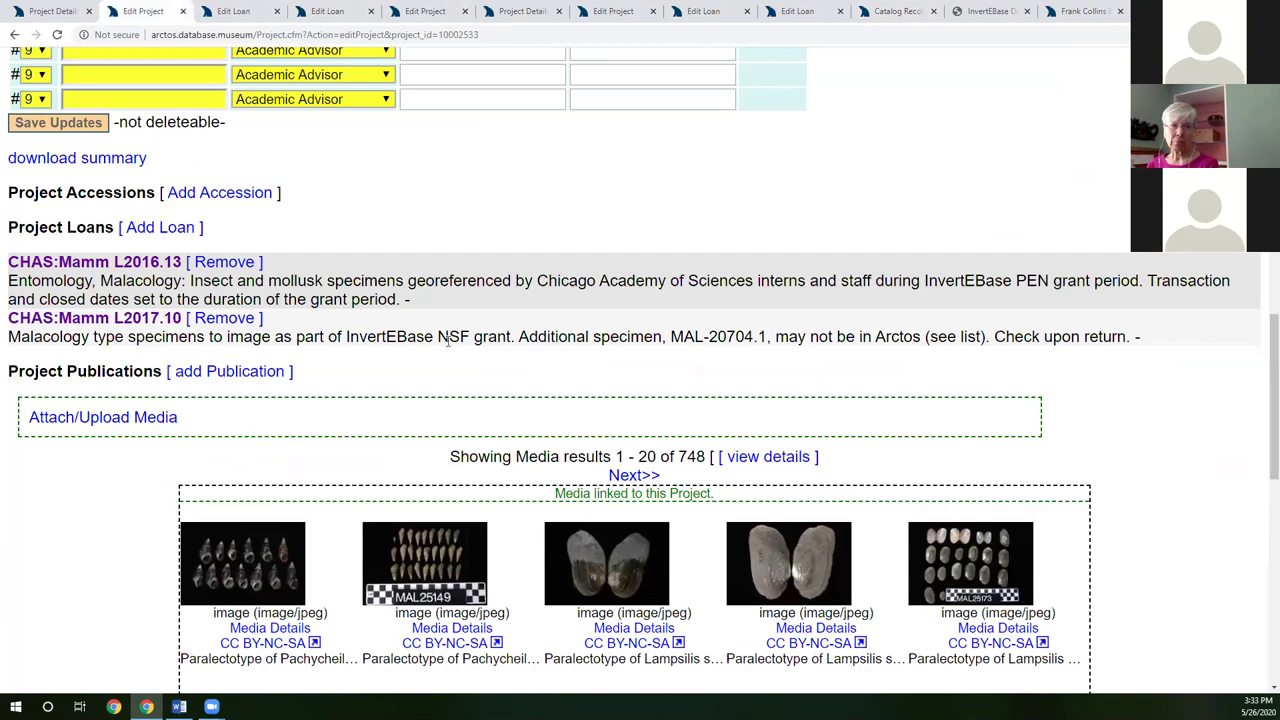
{"action": "scroll", "coordinate": [590, 360], "scroll_direction": "up", "scroll_amount": 2}
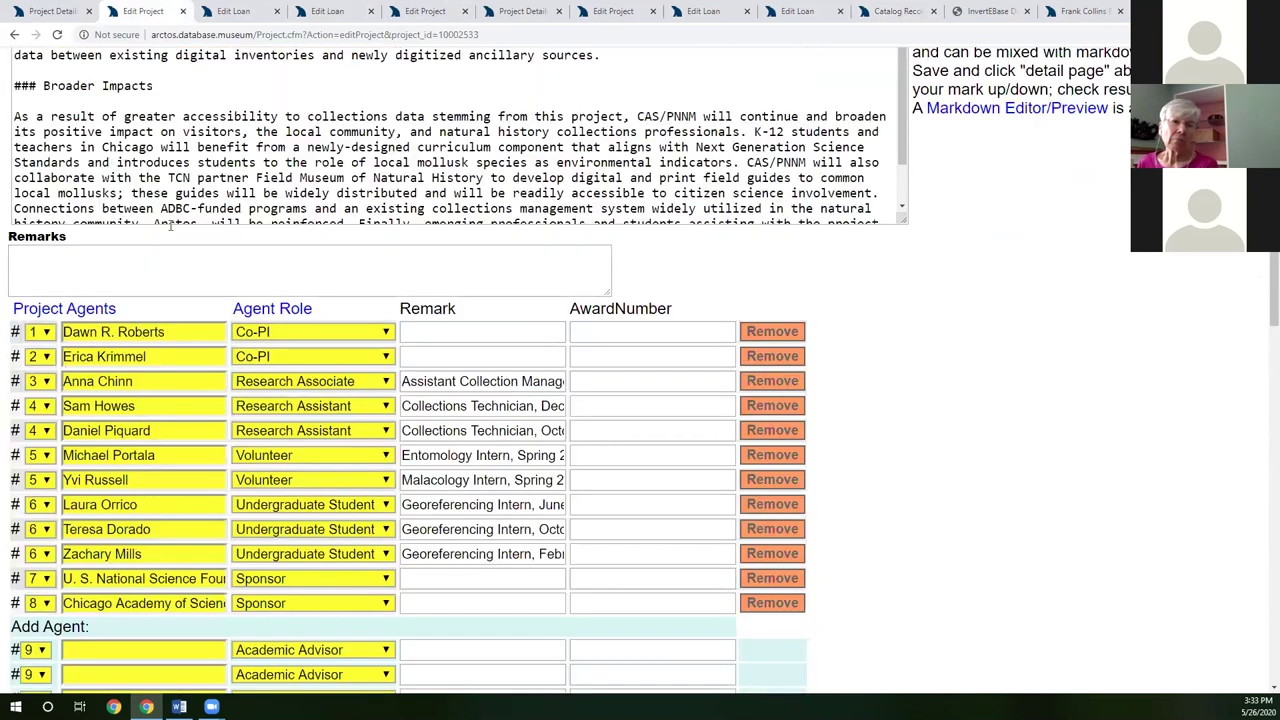
{"action": "scroll", "coordinate": [166, 192], "scroll_direction": "up", "scroll_amount": 4}
{"action": "scroll", "coordinate": [166, 170], "scroll_direction": "up", "scroll_amount": 4}
{"action": "left_click", "coordinate": [166, 164]}
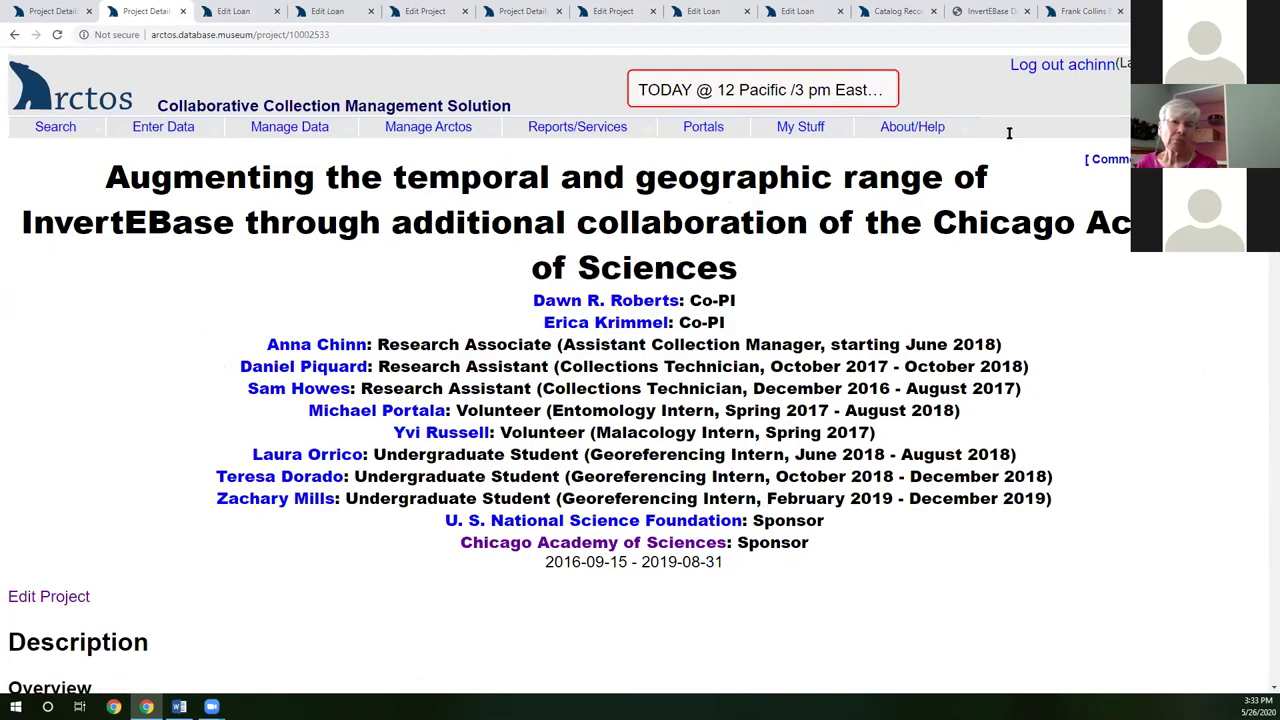
View the Chicago Academy of Sciences (CHAS-MAL) profile on the InvertEBase portal, and return to the project's detail page to show its description and funding
{"action": "left_click", "coordinate": [988, 12]}
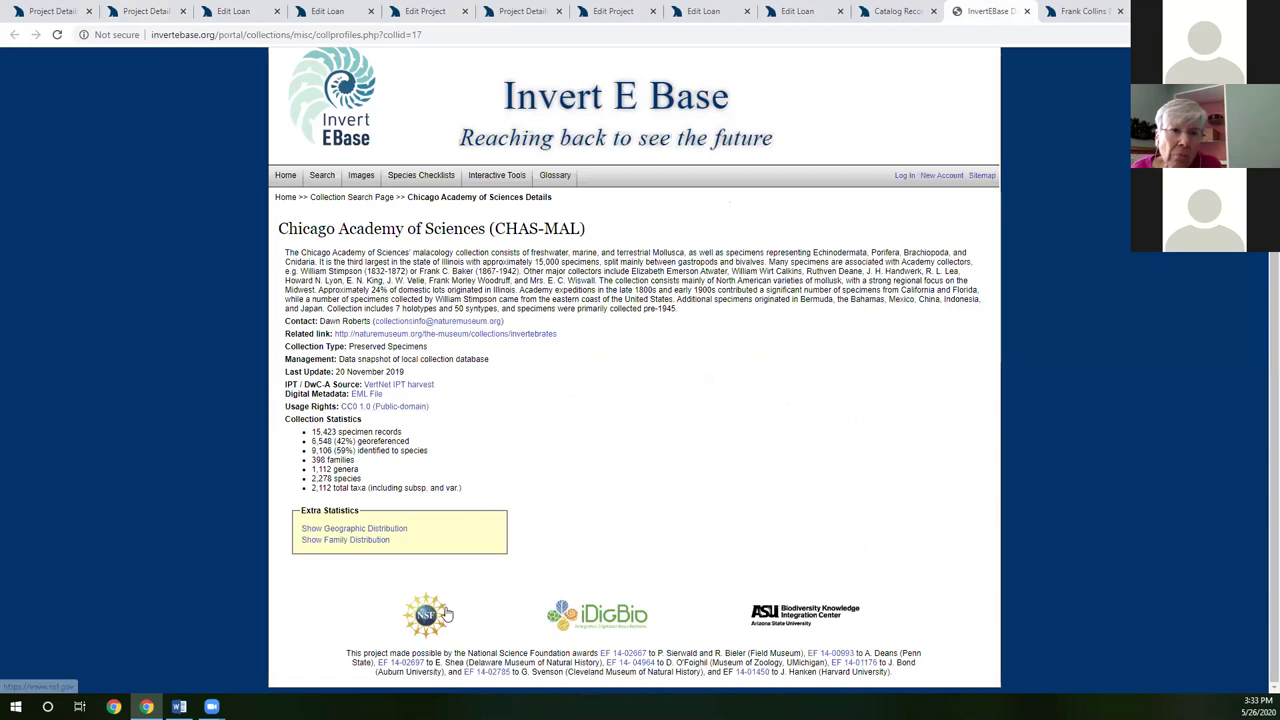
{"action": "left_click", "coordinate": [157, 14]}
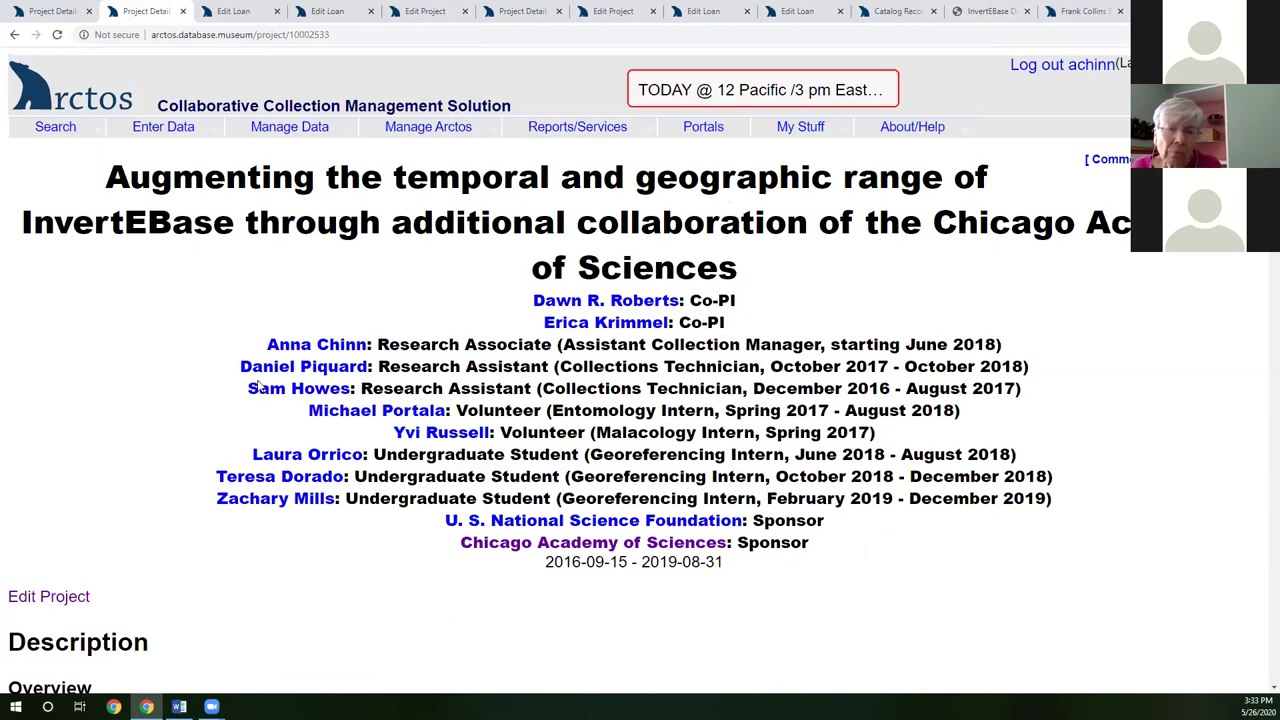
{"action": "scroll", "coordinate": [258, 388], "scroll_direction": "down", "scroll_amount": 3}
{"action": "scroll", "coordinate": [251, 417], "scroll_direction": "down", "scroll_amount": 10}
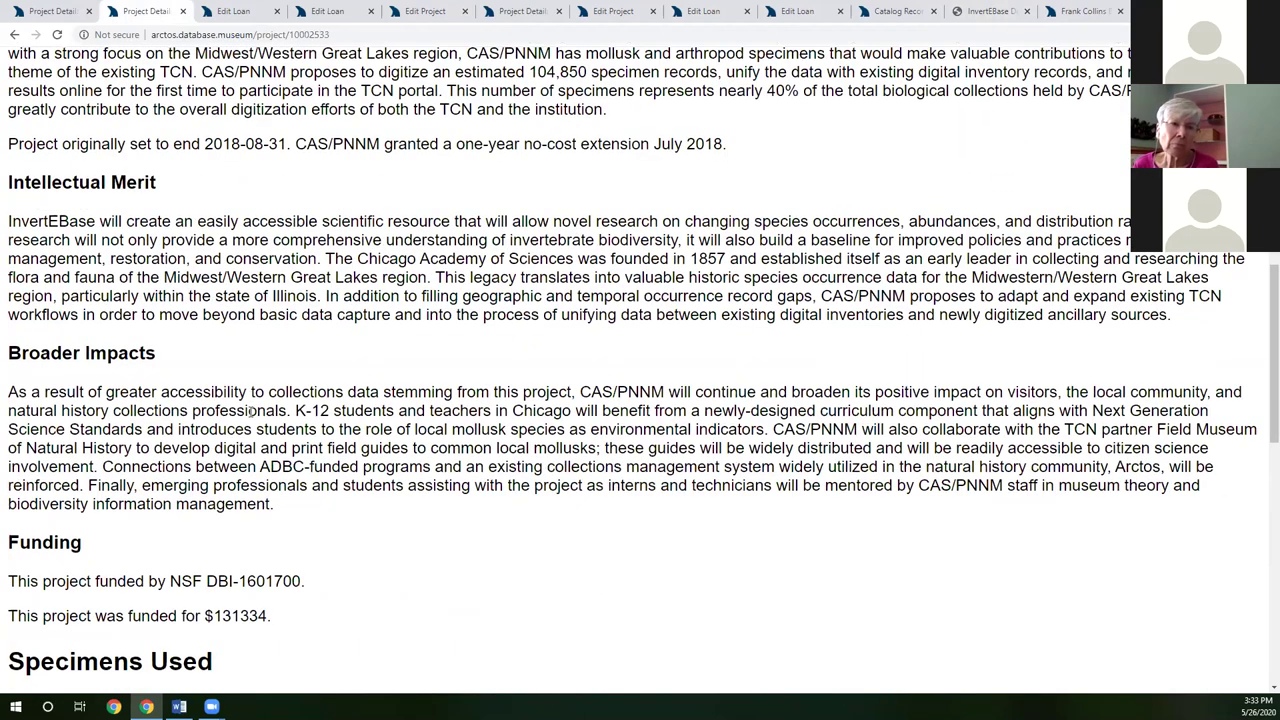
Review the specimens used, contributing projects and linked media on the InvertEBase augmentation project's detail page
{"action": "scroll", "coordinate": [240, 432], "scroll_direction": "down", "scroll_amount": 3}
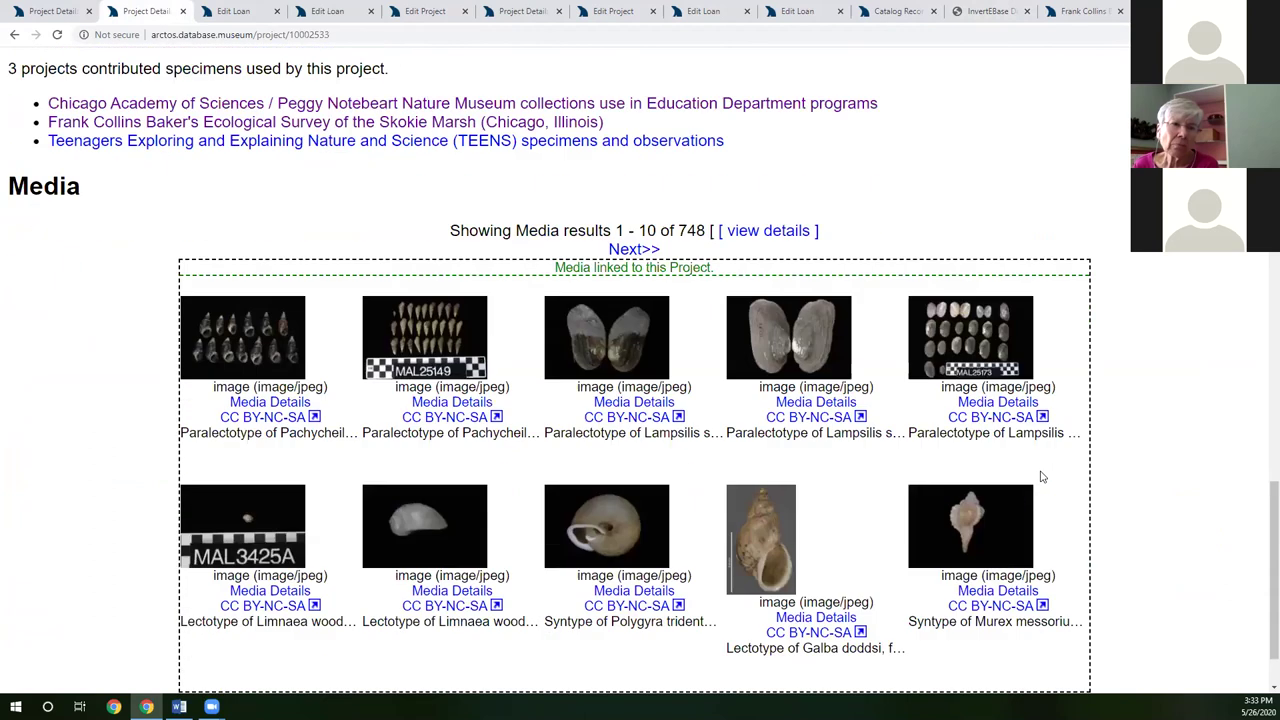
{"action": "scroll", "coordinate": [1094, 480], "scroll_direction": "down", "scroll_amount": 1}
{"action": "scroll", "coordinate": [1094, 480], "scroll_direction": "down", "scroll_amount": 1}
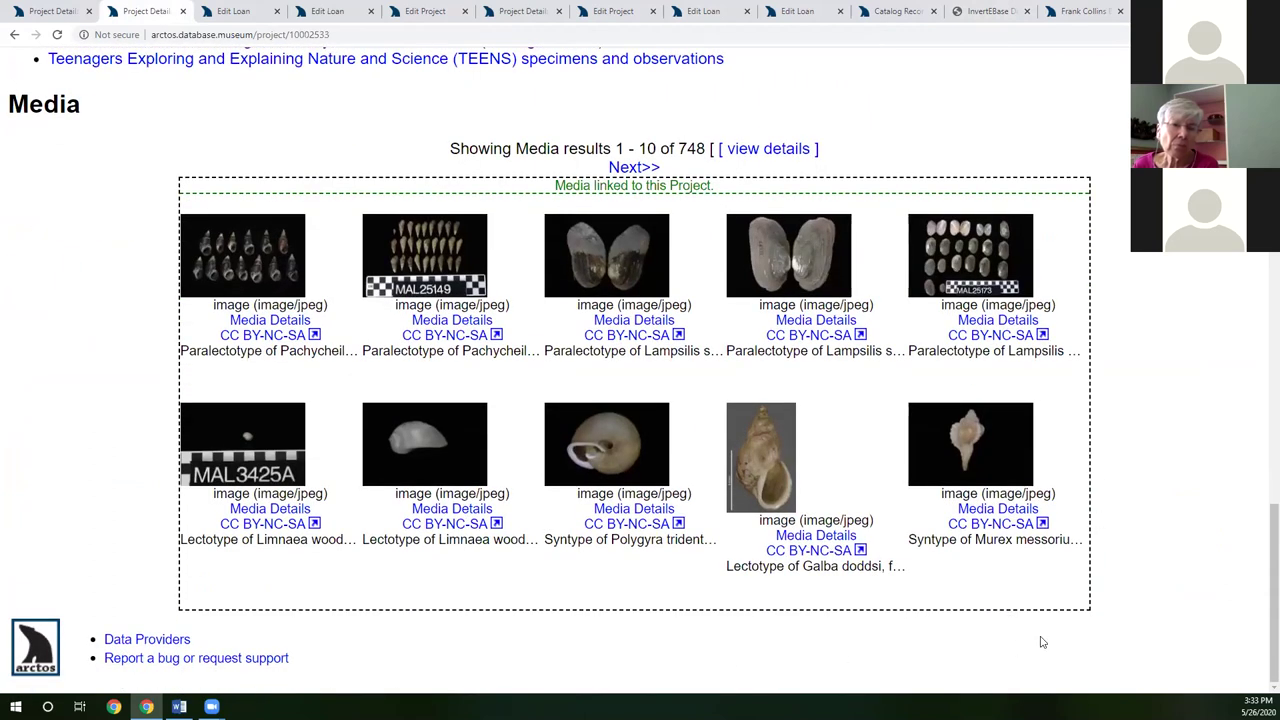
Return to the CHAS-MAL profile on the InvertEBase portal and highlight its IPT / DwC-A Source entry at a larger page zoom
{"action": "left_click", "coordinate": [1016, 11]}
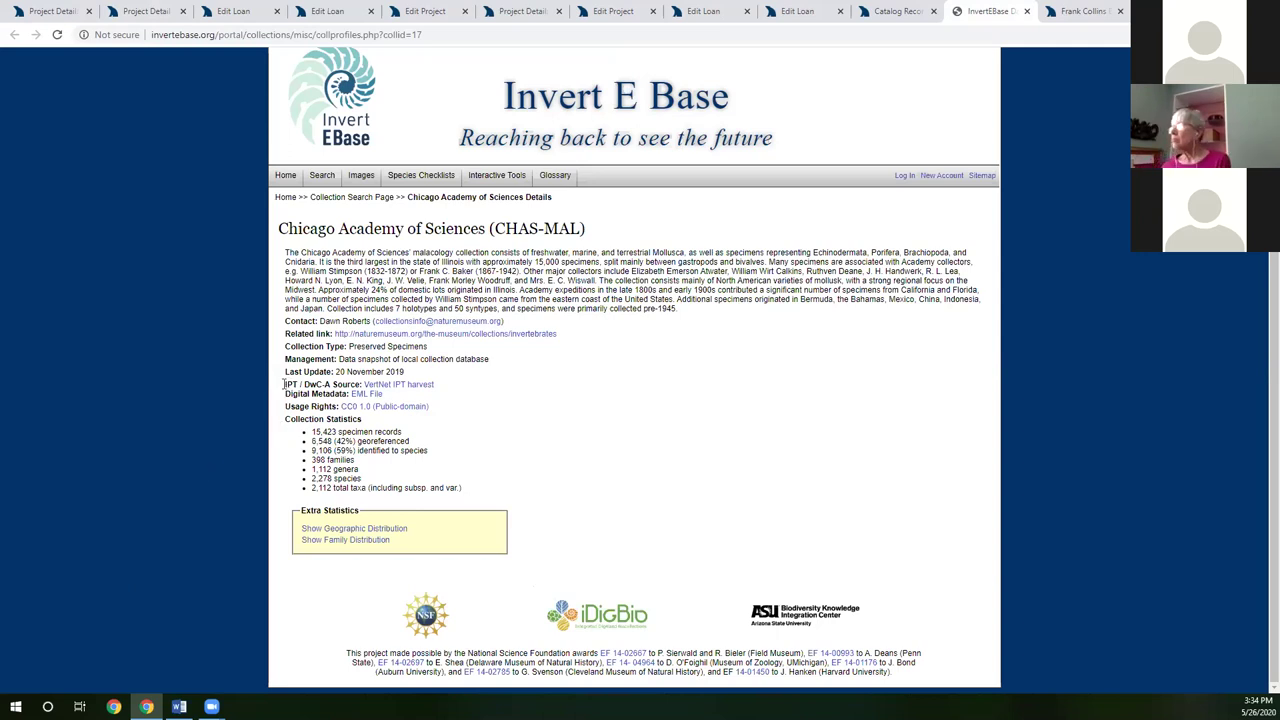
{"action": "key", "text": "ctrl+plus"}
{"action": "key", "text": "ctrl+plus"}
{"action": "key", "text": "ctrl+plus"}
{"action": "scroll", "coordinate": [490, 445], "scroll_direction": "down", "scroll_amount": 2}
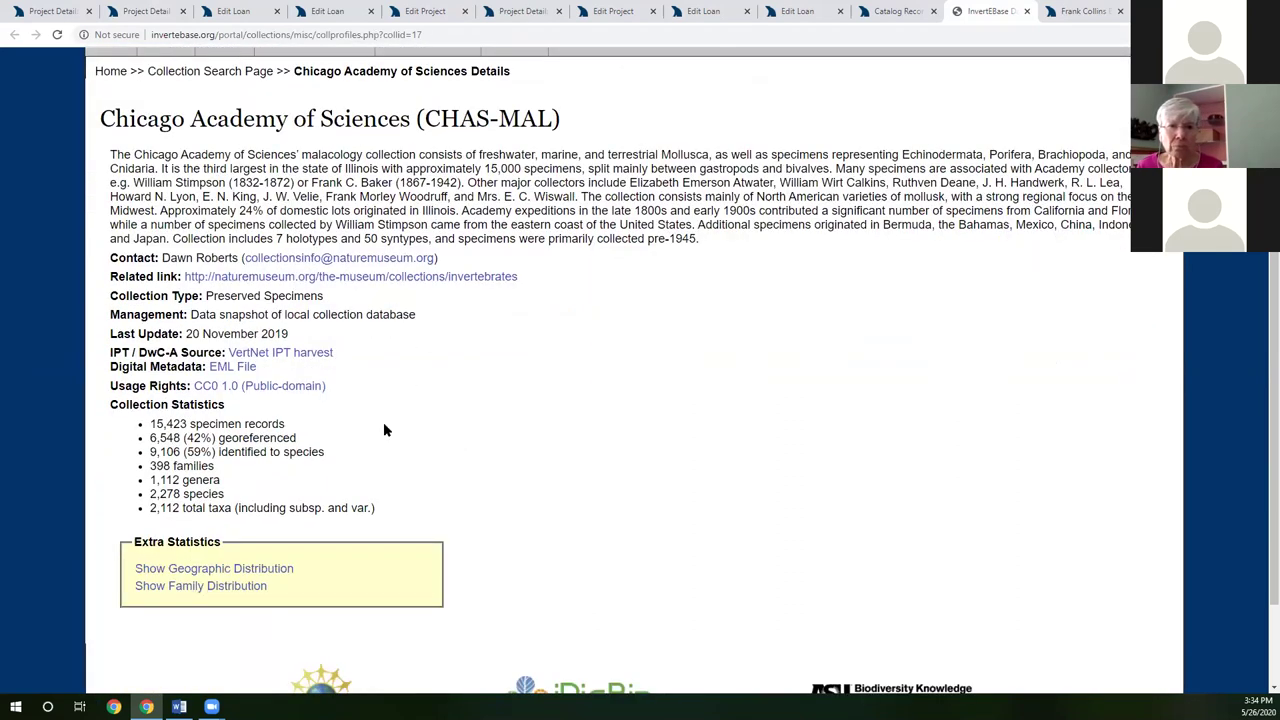
{"action": "left_click_drag", "start_coordinate": [333, 352], "coordinate": [110, 352]}
{"action": "left_click", "coordinate": [116, 352]}
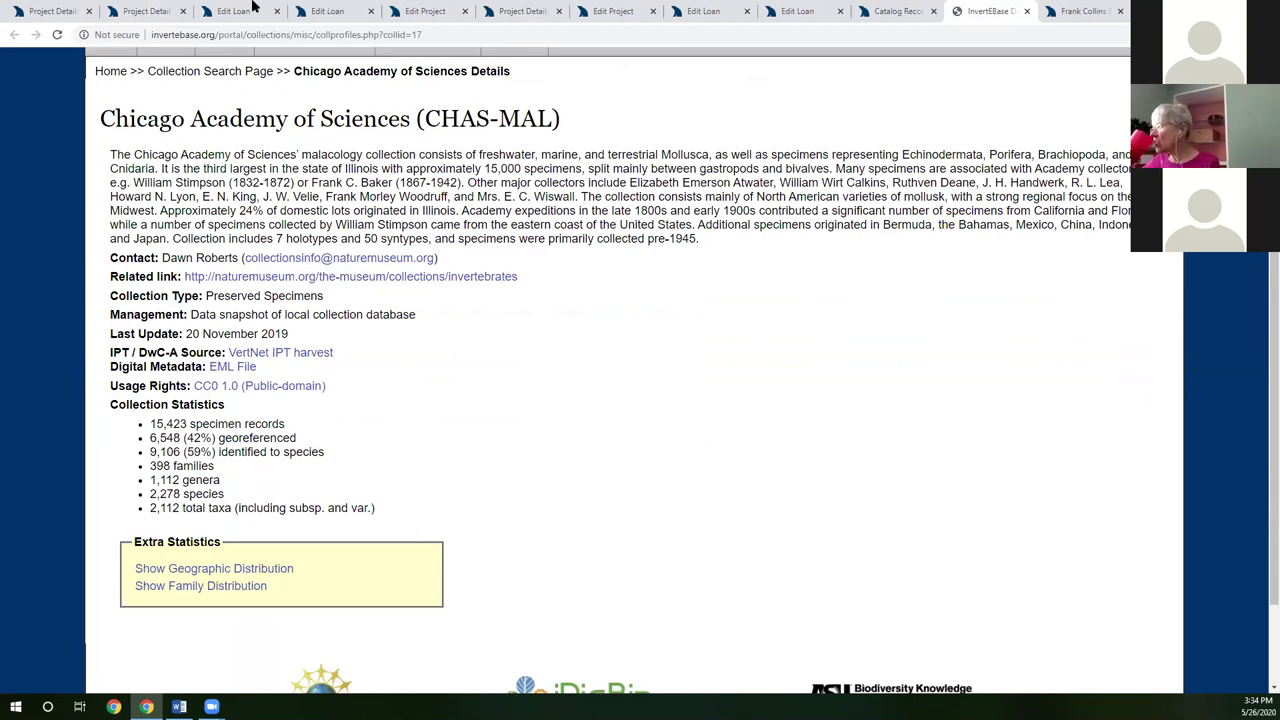
Return to the InvertEBase augmentation project's detail page in Arctos and go back from its media to its title and participants
{"action": "left_click", "coordinate": [143, 16]}
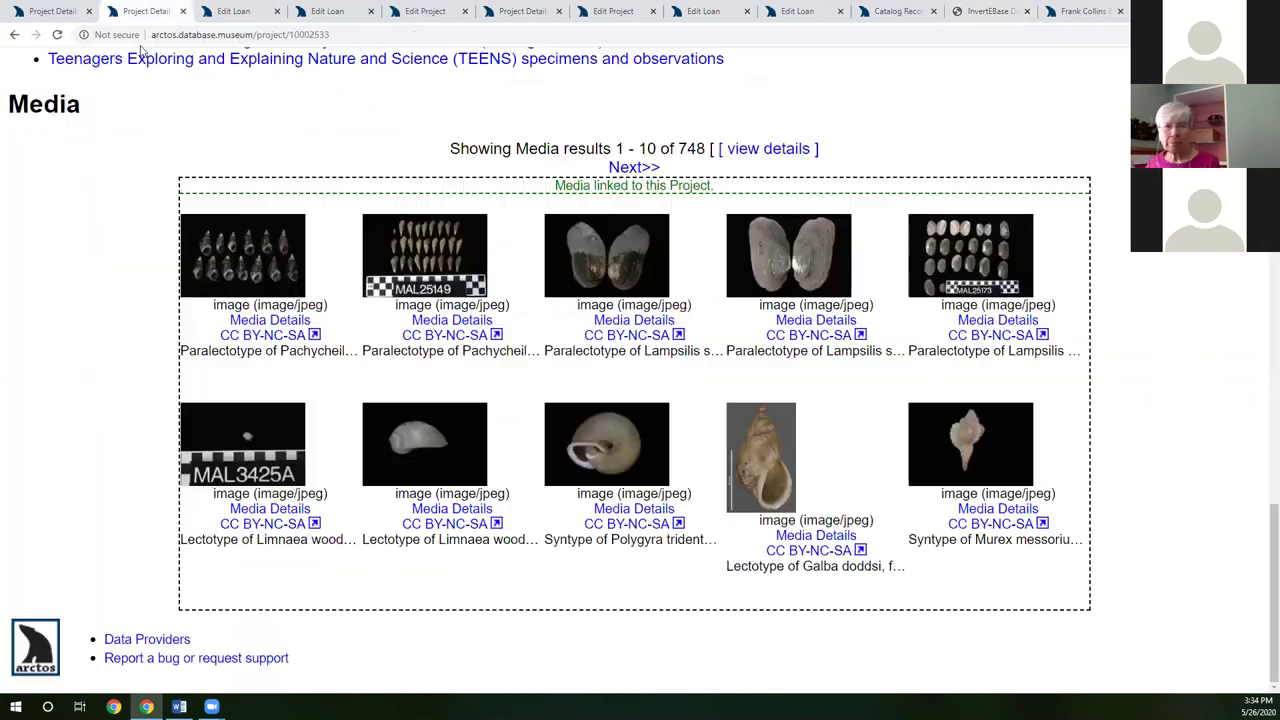
{"action": "scroll", "coordinate": [116, 271], "scroll_direction": "up", "scroll_amount": 2}
{"action": "scroll", "coordinate": [116, 271], "scroll_direction": "up", "scroll_amount": 6}
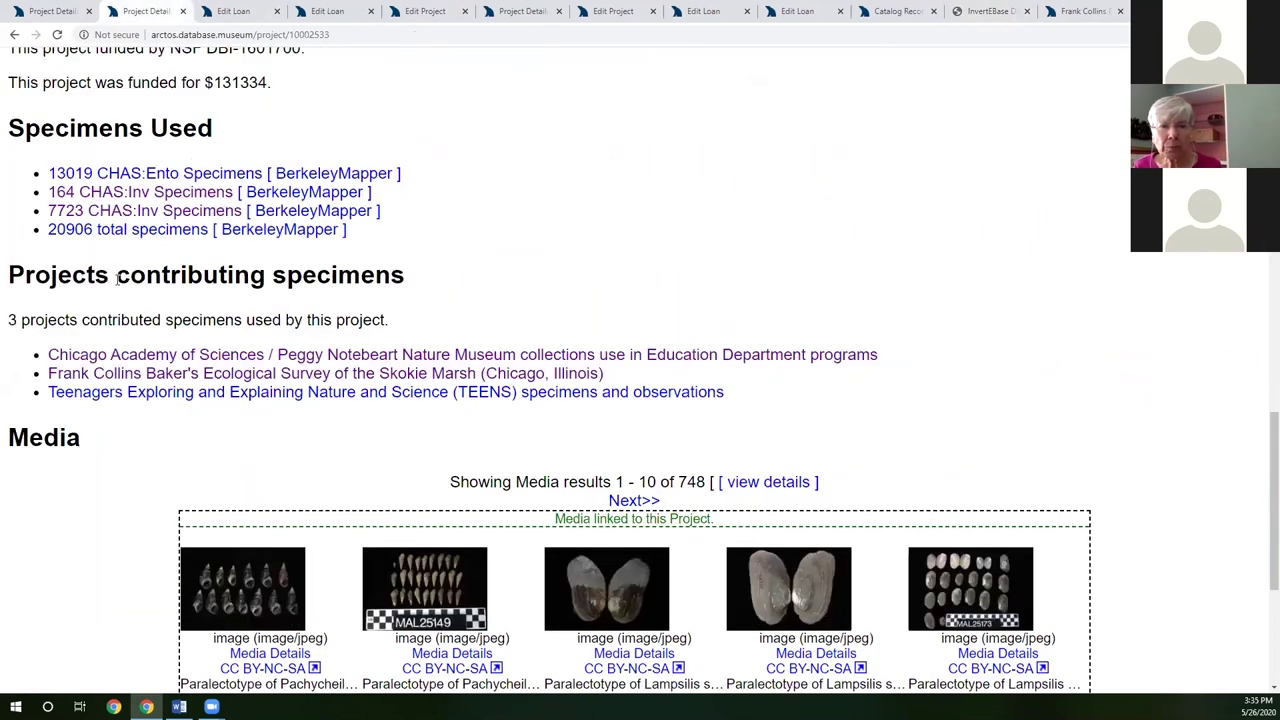
{"action": "scroll", "coordinate": [137, 281], "scroll_direction": "up", "scroll_amount": 9}
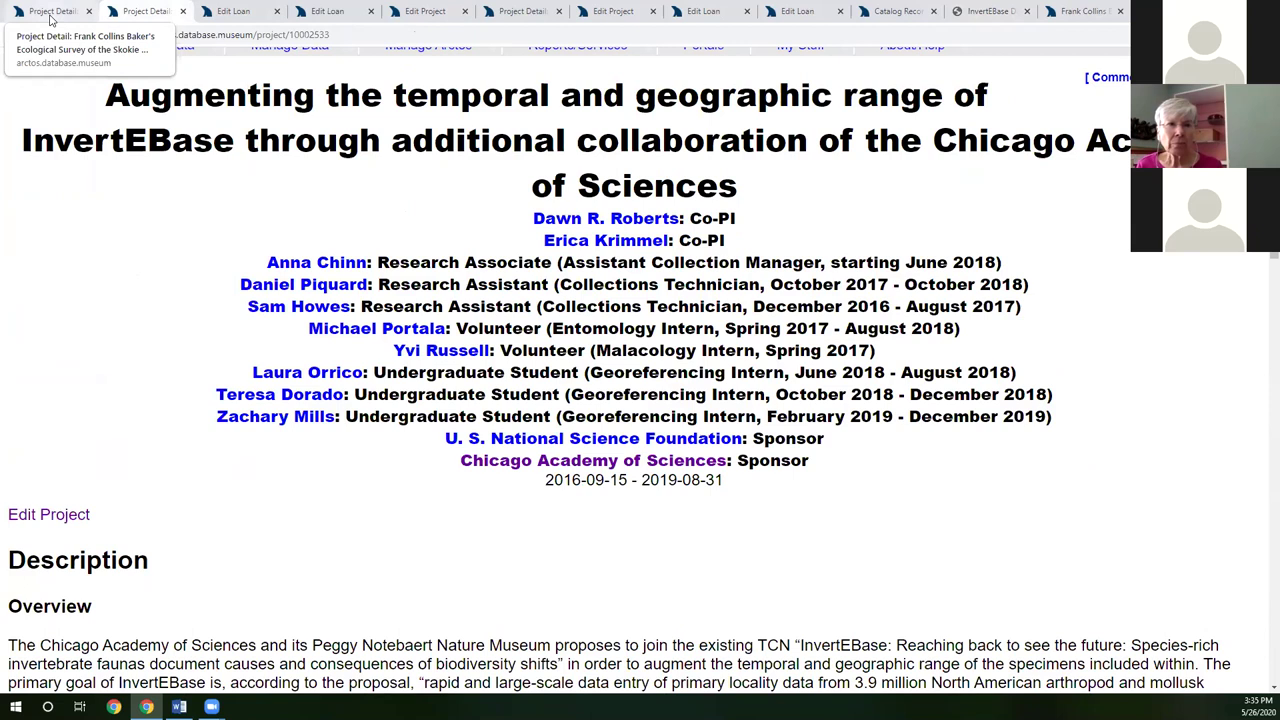
Switch to the Skokie Marsh ecological survey project and open the agent summary of its principal investigator
{"action": "left_click", "coordinate": [50, 12]}
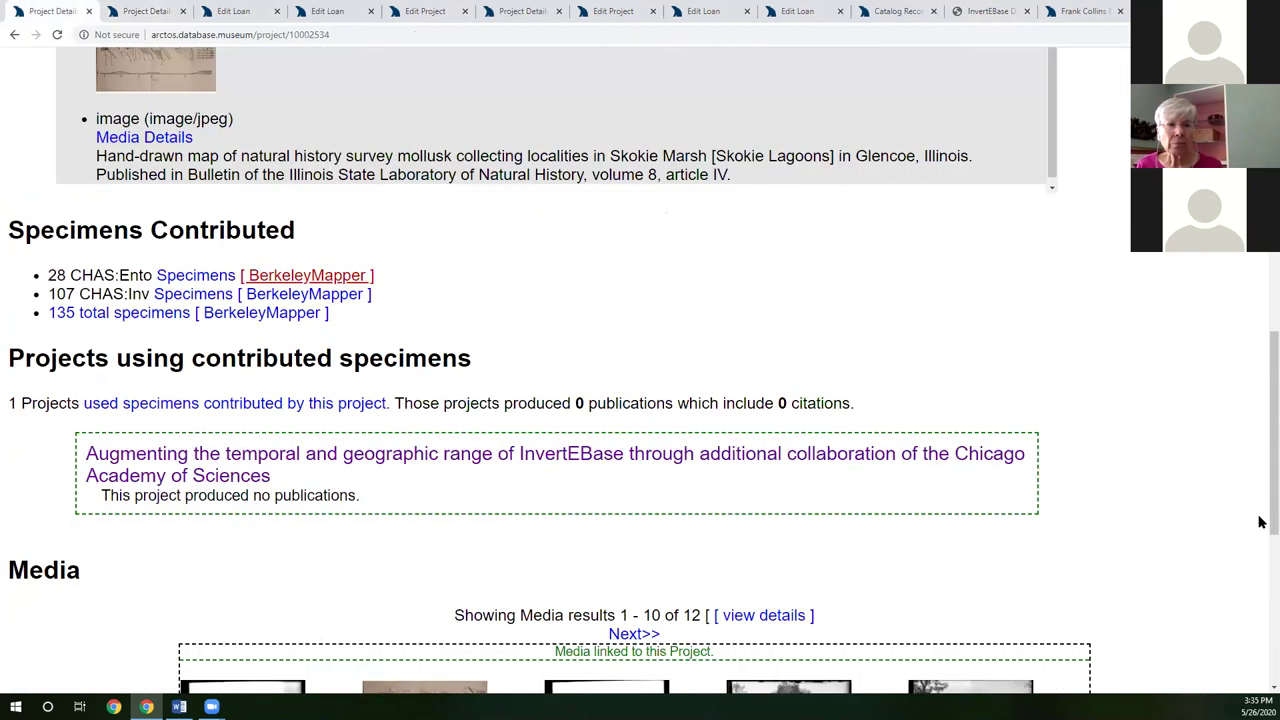
{"action": "scroll", "coordinate": [1040, 237], "scroll_direction": "up", "scroll_amount": 7}
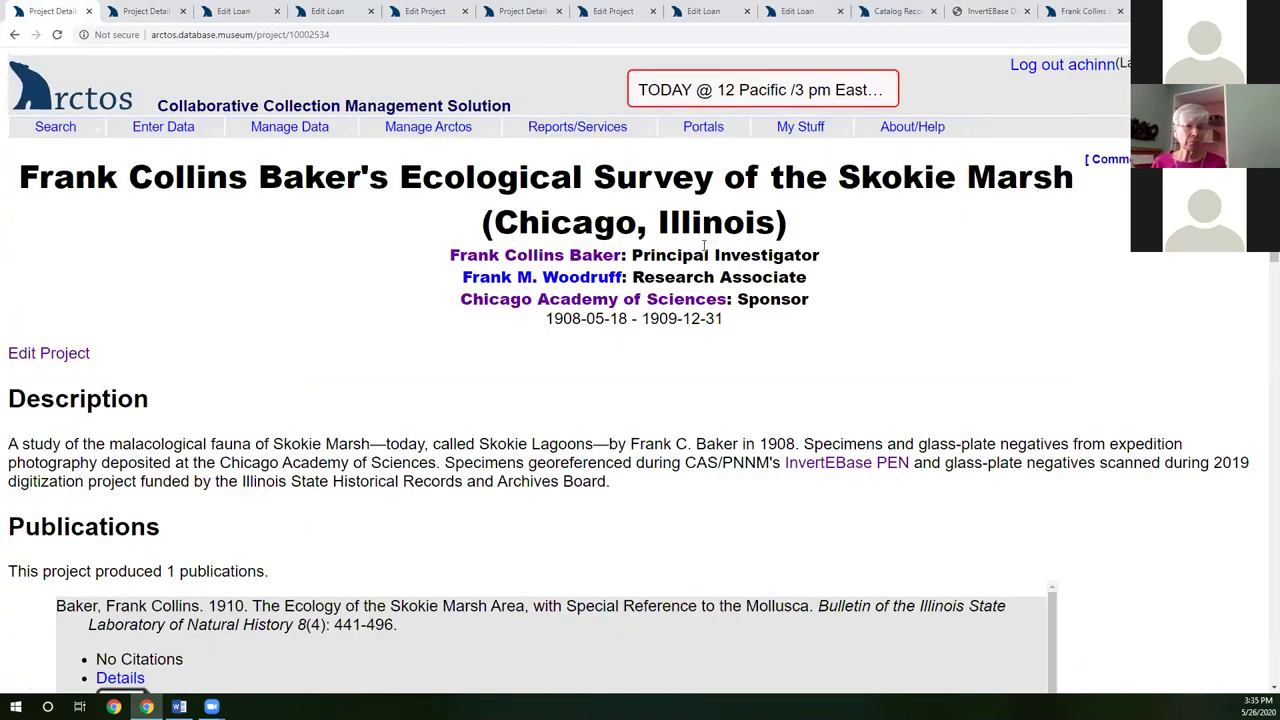
{"action": "left_click", "coordinate": [566, 262]}
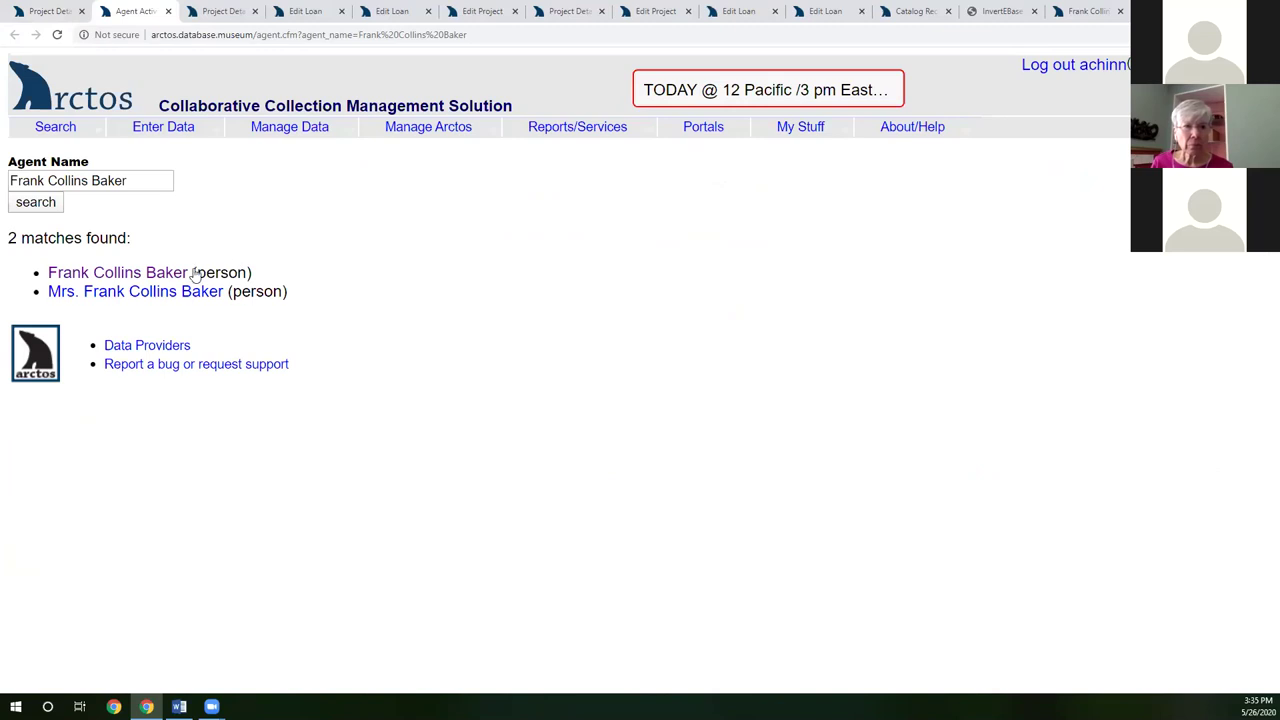
{"action": "left_click", "coordinate": [92, 275]}
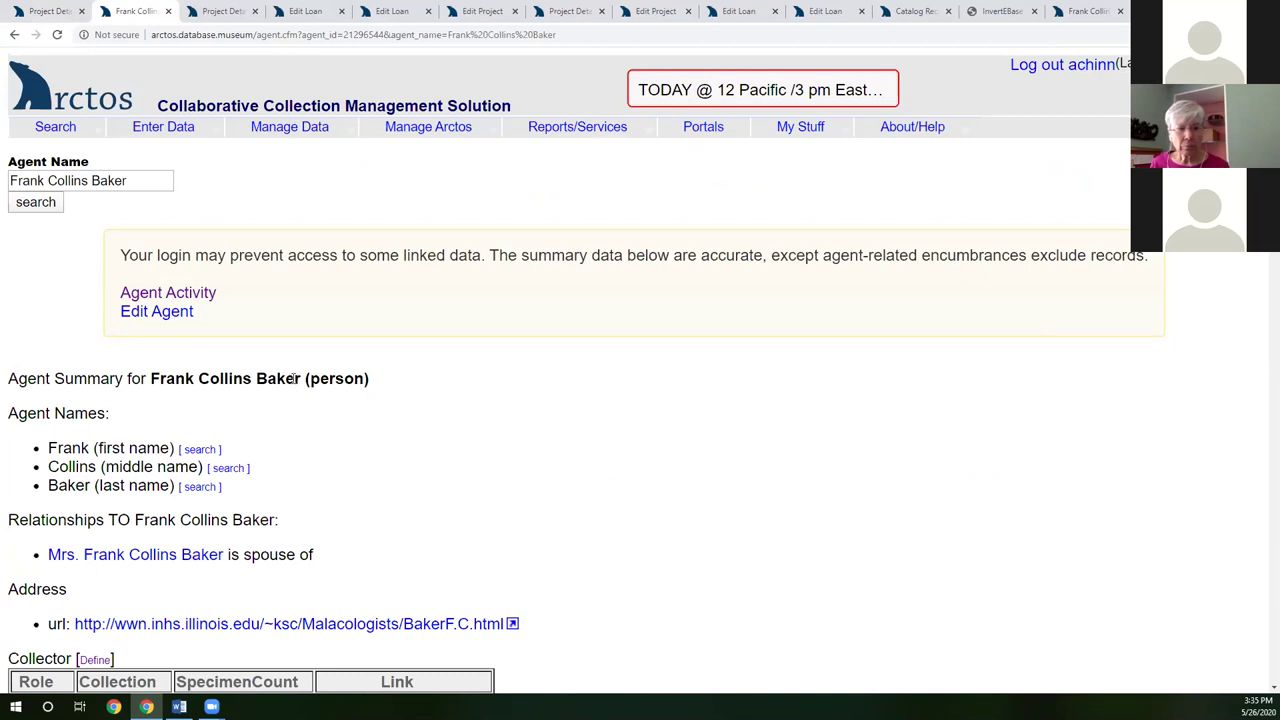
Examine the principal investigator's agent summary, including names, relationships, collector specimen table, media, projects and publications
{"action": "scroll", "coordinate": [777, 317], "scroll_direction": "down", "scroll_amount": 2}
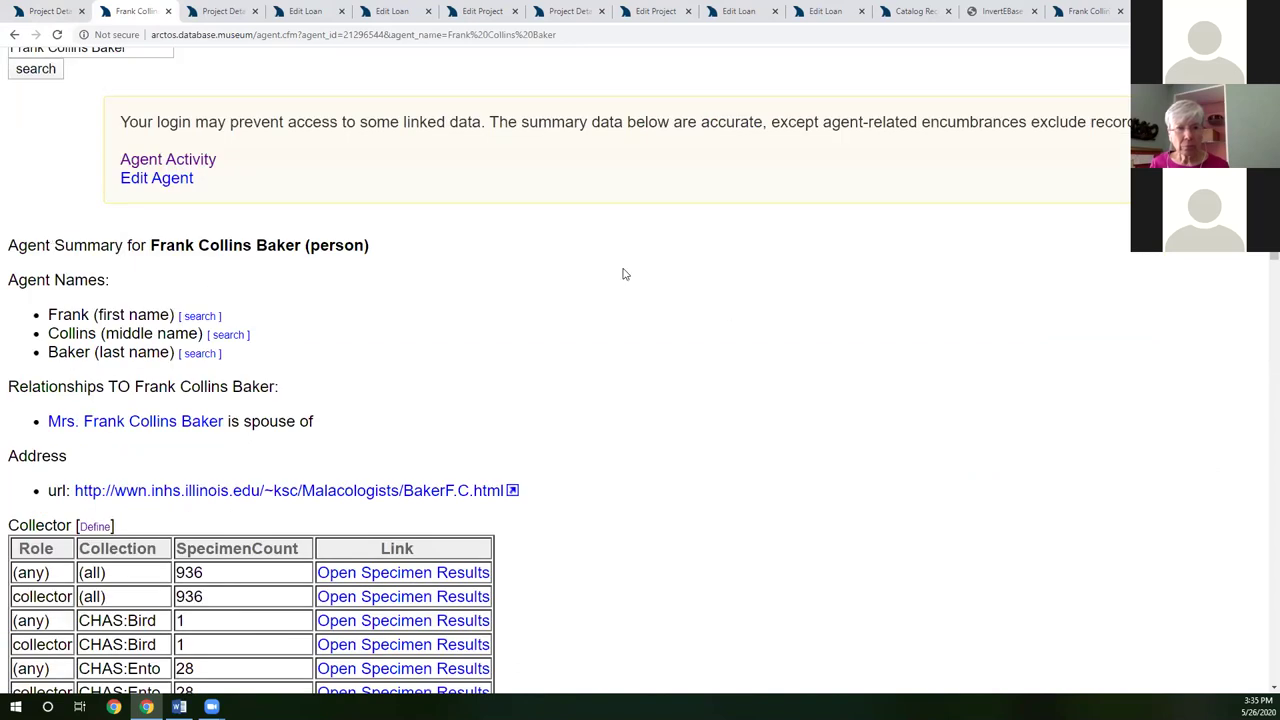
{"action": "scroll", "coordinate": [623, 274], "scroll_direction": "down", "scroll_amount": 1}
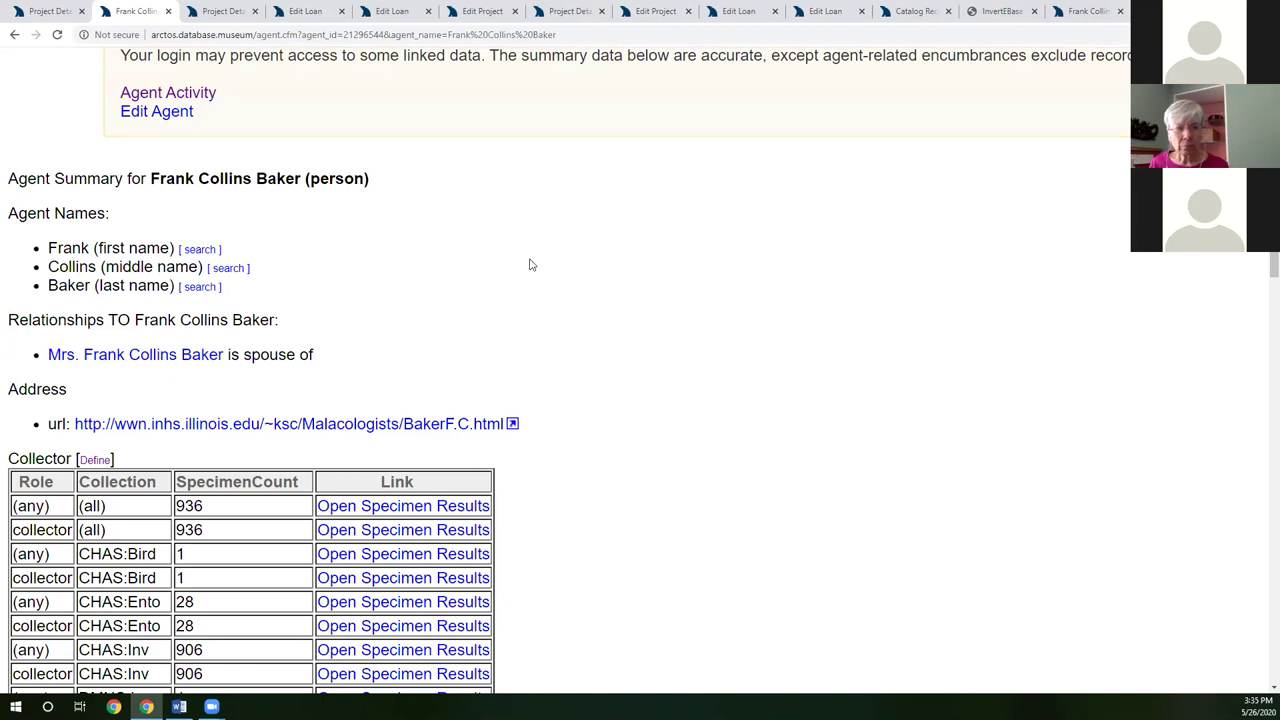
{"action": "scroll", "coordinate": [754, 271], "scroll_direction": "down", "scroll_amount": 2}
{"action": "scroll", "coordinate": [754, 271], "scroll_direction": "down", "scroll_amount": 1}
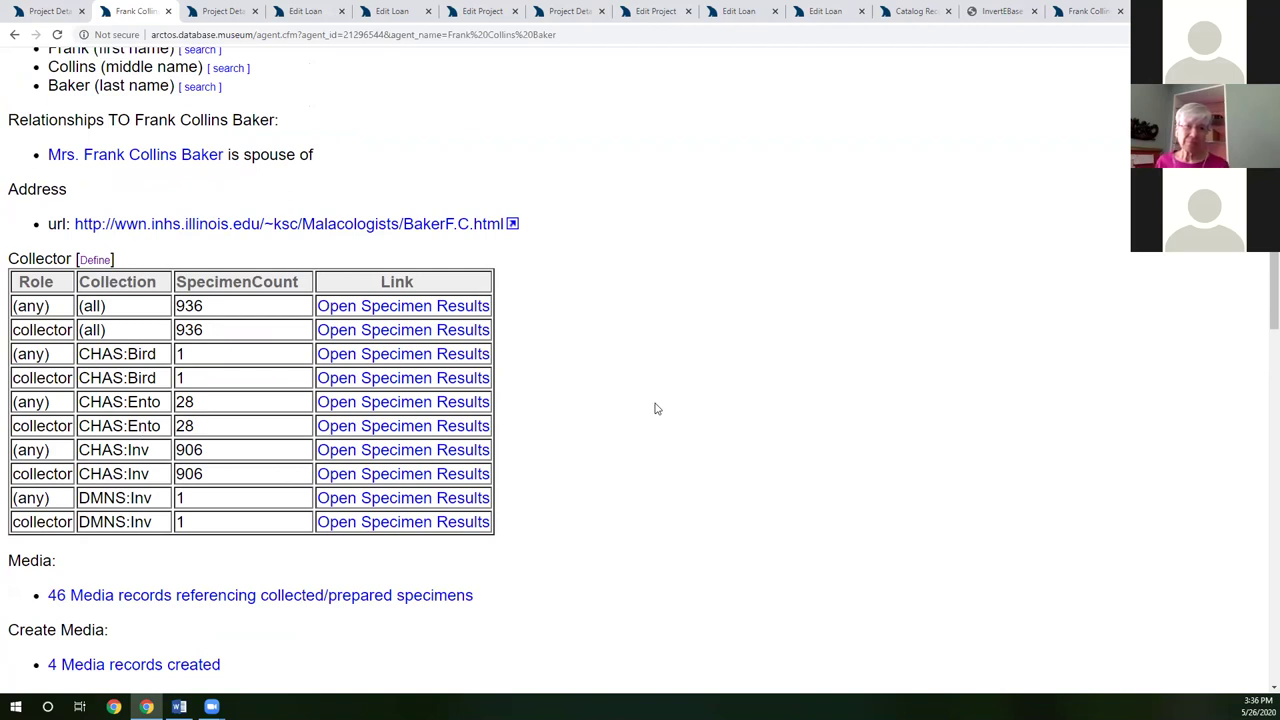
{"action": "scroll", "coordinate": [654, 407], "scroll_direction": "down", "scroll_amount": 1}
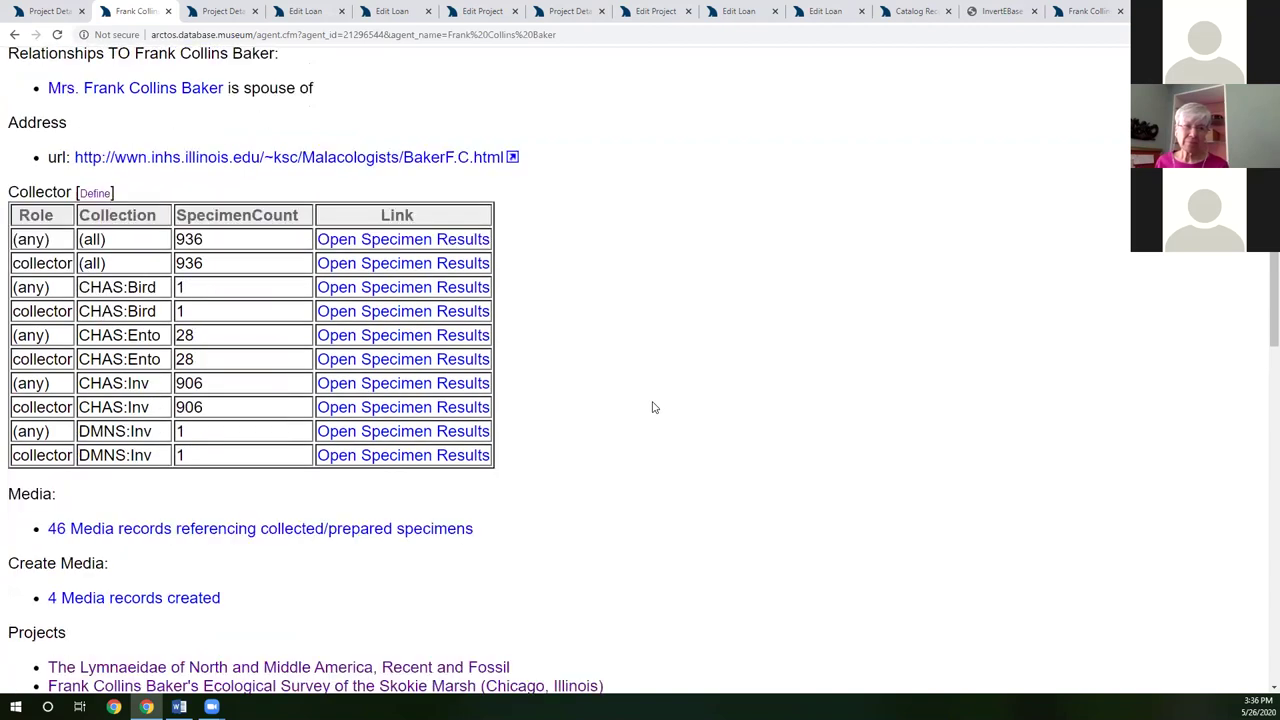
{"action": "scroll", "coordinate": [651, 406], "scroll_direction": "down", "scroll_amount": 3}
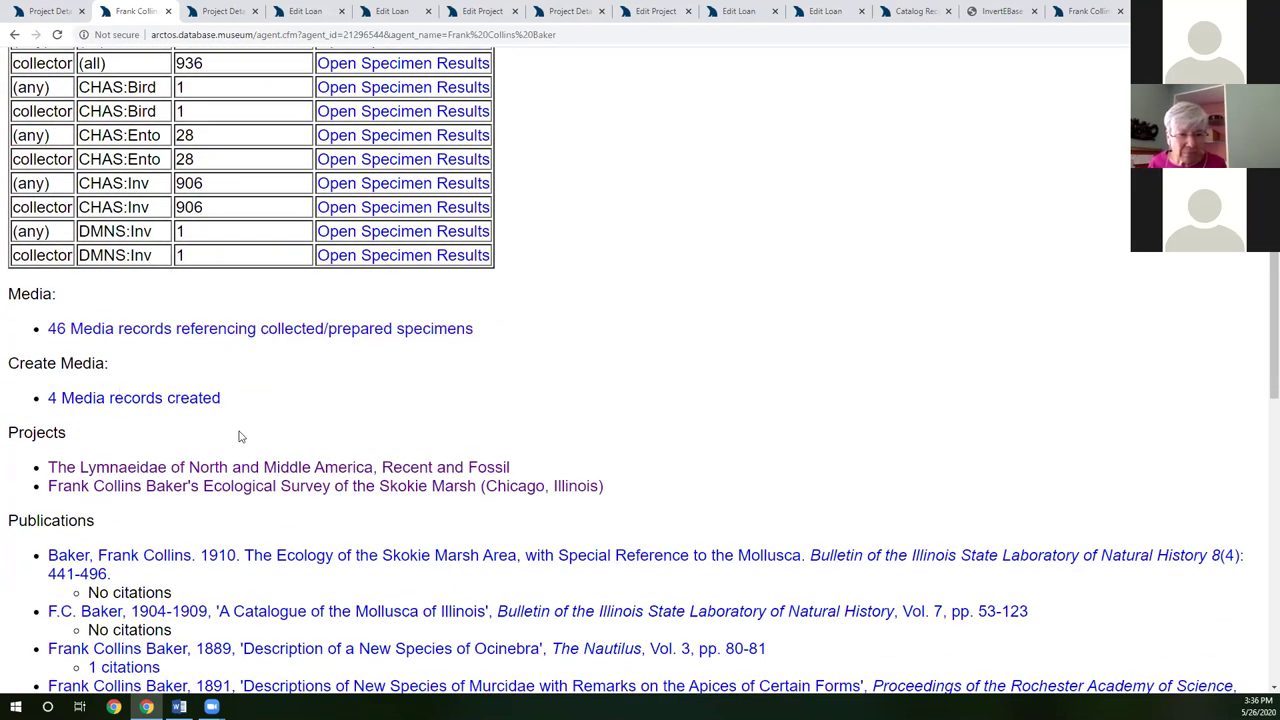
{"action": "scroll", "coordinate": [343, 442], "scroll_direction": "down", "scroll_amount": 3}
{"action": "scroll", "coordinate": [343, 440], "scroll_direction": "down", "scroll_amount": 1}
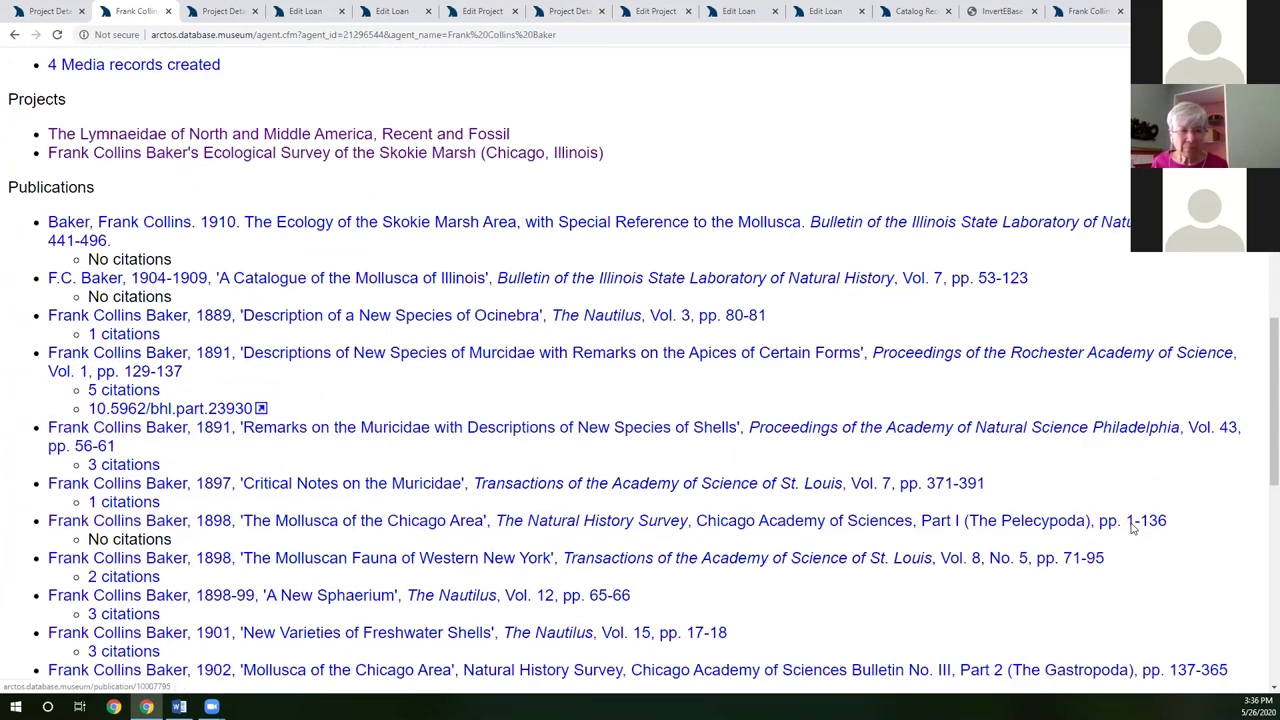
{"action": "scroll", "coordinate": [1133, 528], "scroll_direction": "down", "scroll_amount": 1}
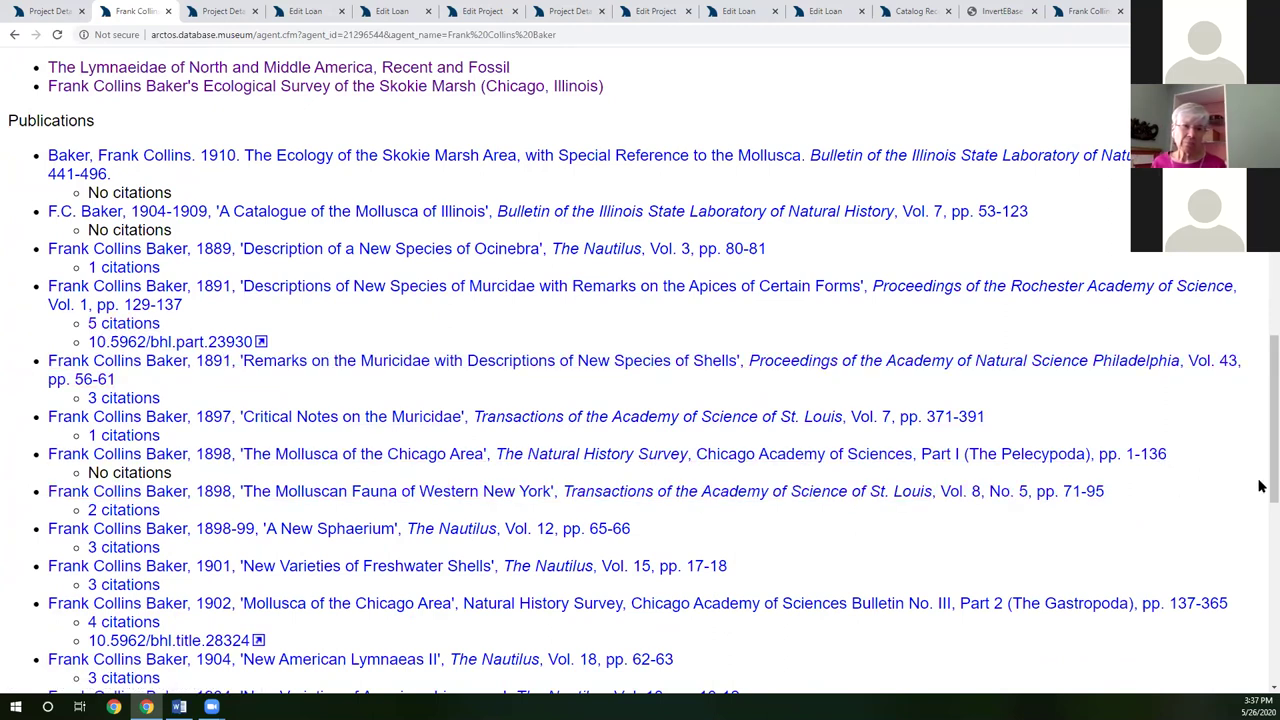
{"action": "left_click_drag", "start_coordinate": [1260, 486], "coordinate": [1030, 234]}
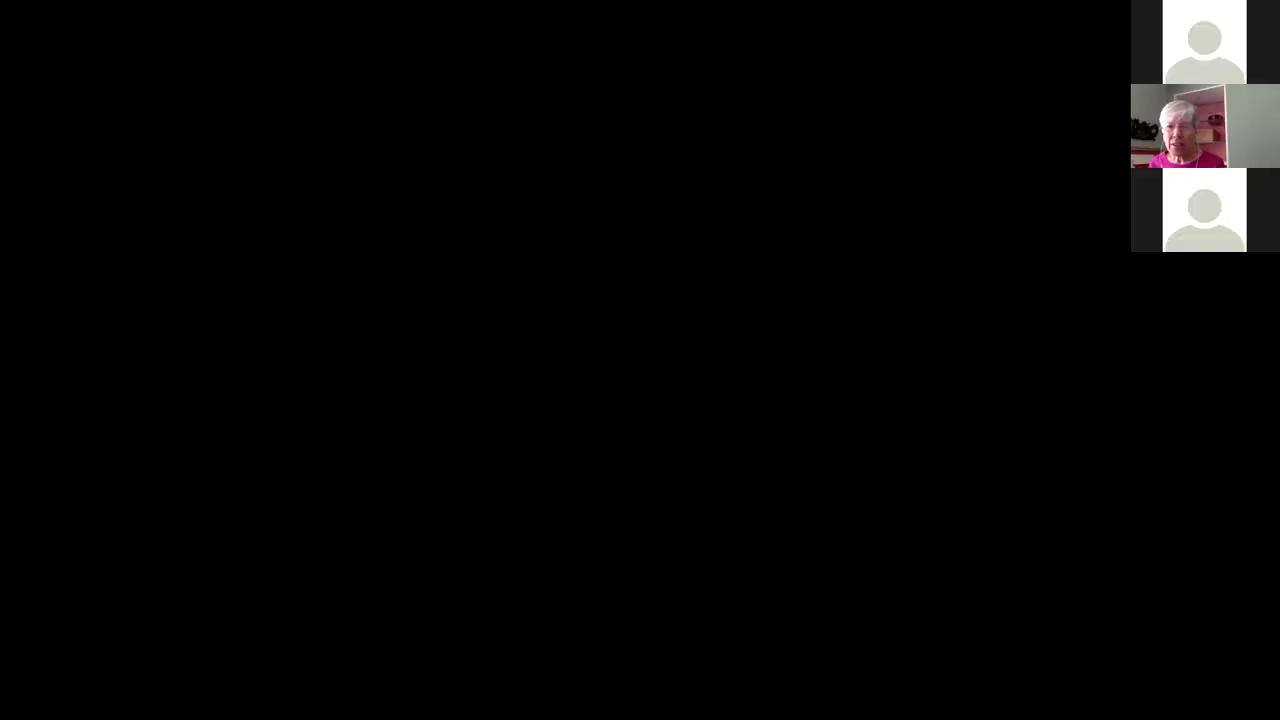
Examine the Cuban malacologist's agent record, covering its remark, agent names, status, relationships, URL address and linked media
{"action": "key", "text": "ctrl+0"}
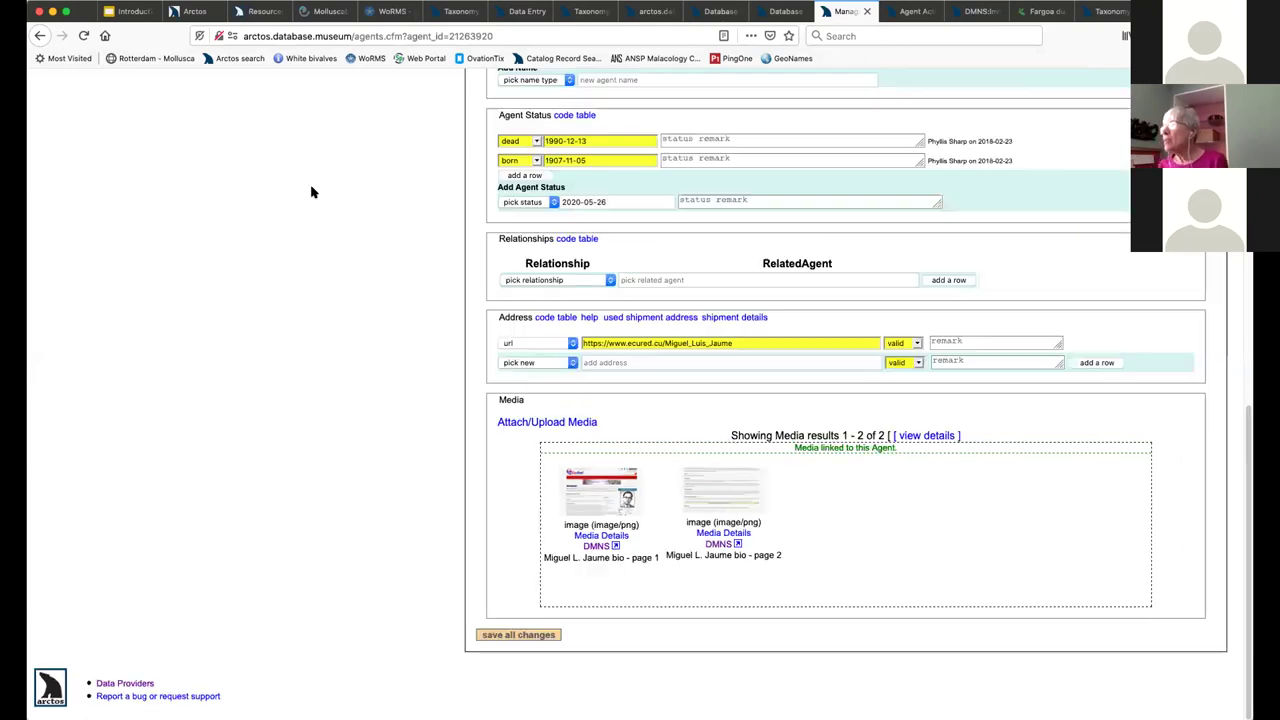
{"action": "scroll", "coordinate": [311, 192], "scroll_direction": "up", "scroll_amount": 4}
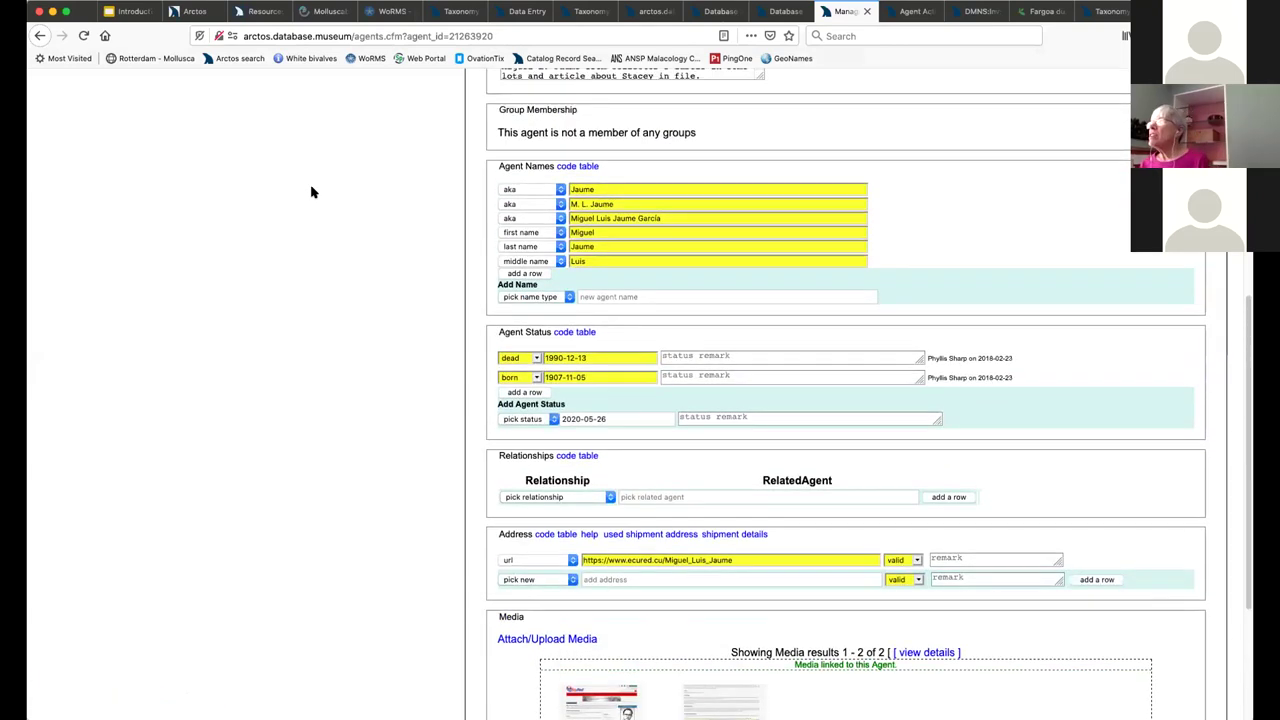
{"action": "scroll", "coordinate": [311, 192], "scroll_direction": "up", "scroll_amount": 10}
{"action": "scroll", "coordinate": [311, 192], "scroll_direction": "down", "scroll_amount": 8}
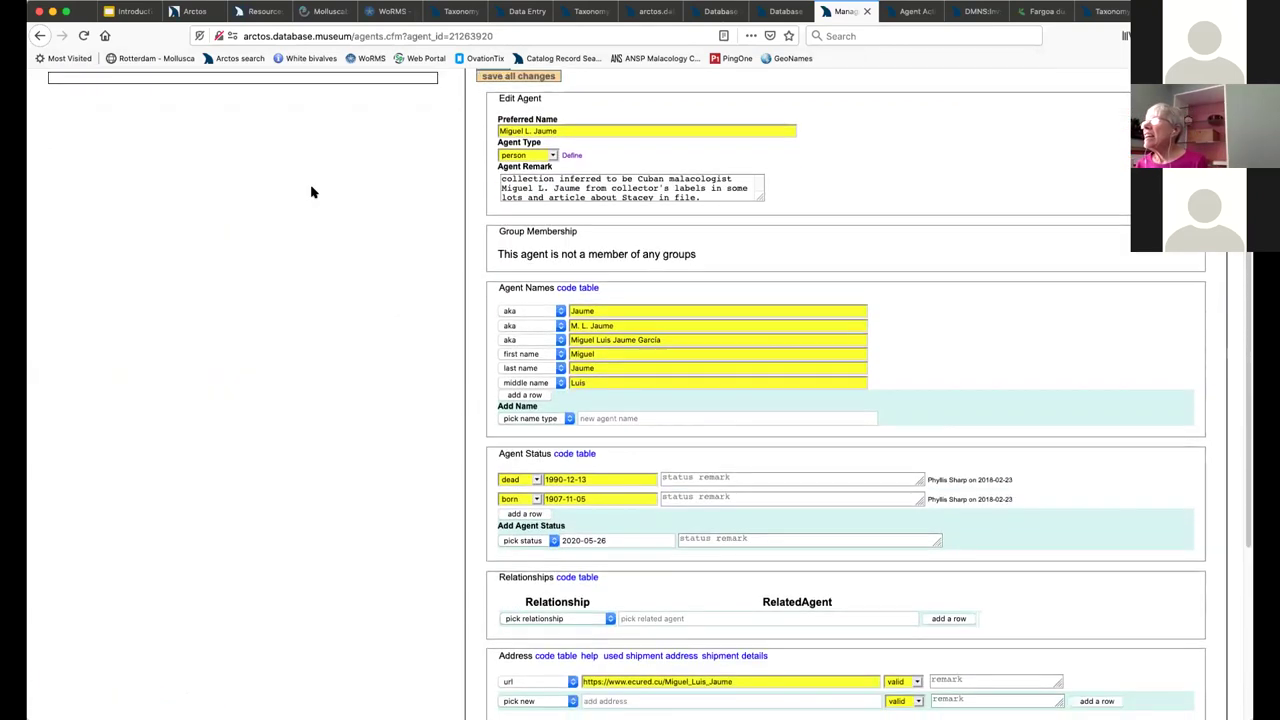
{"action": "scroll", "coordinate": [311, 192], "scroll_direction": "up", "scroll_amount": 2}
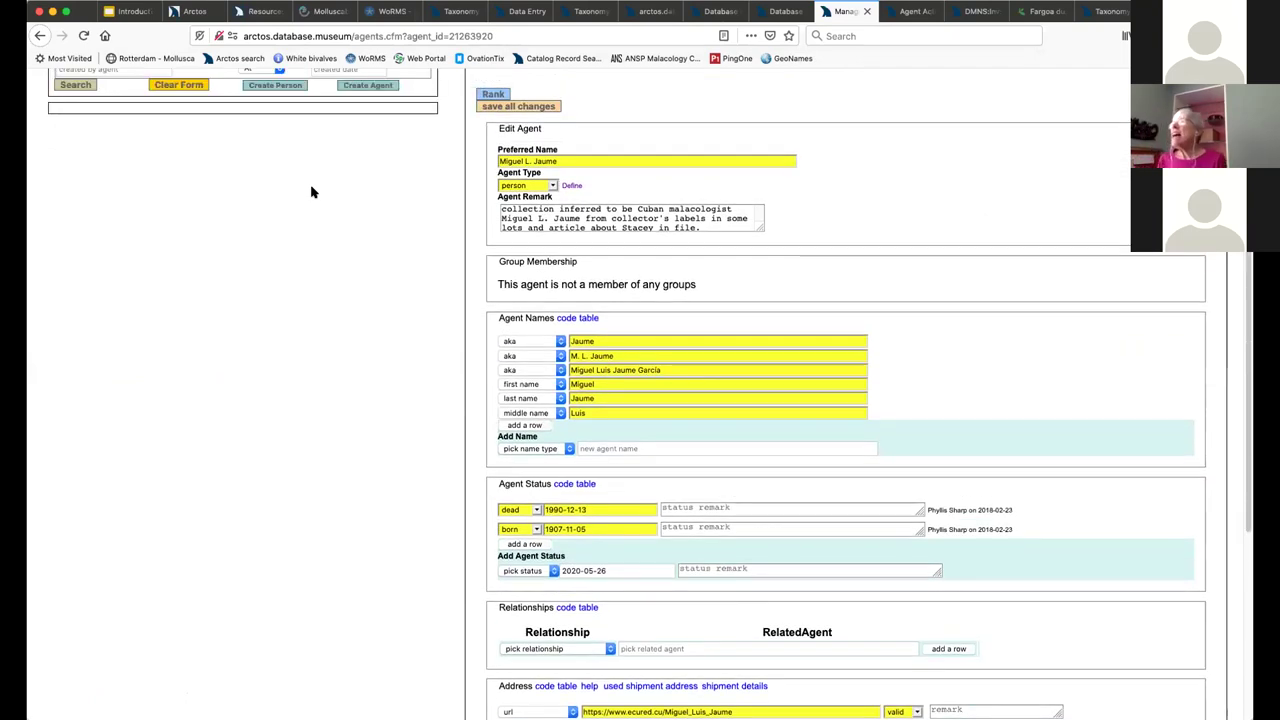
{"action": "scroll", "coordinate": [311, 192], "scroll_direction": "down", "scroll_amount": 1}
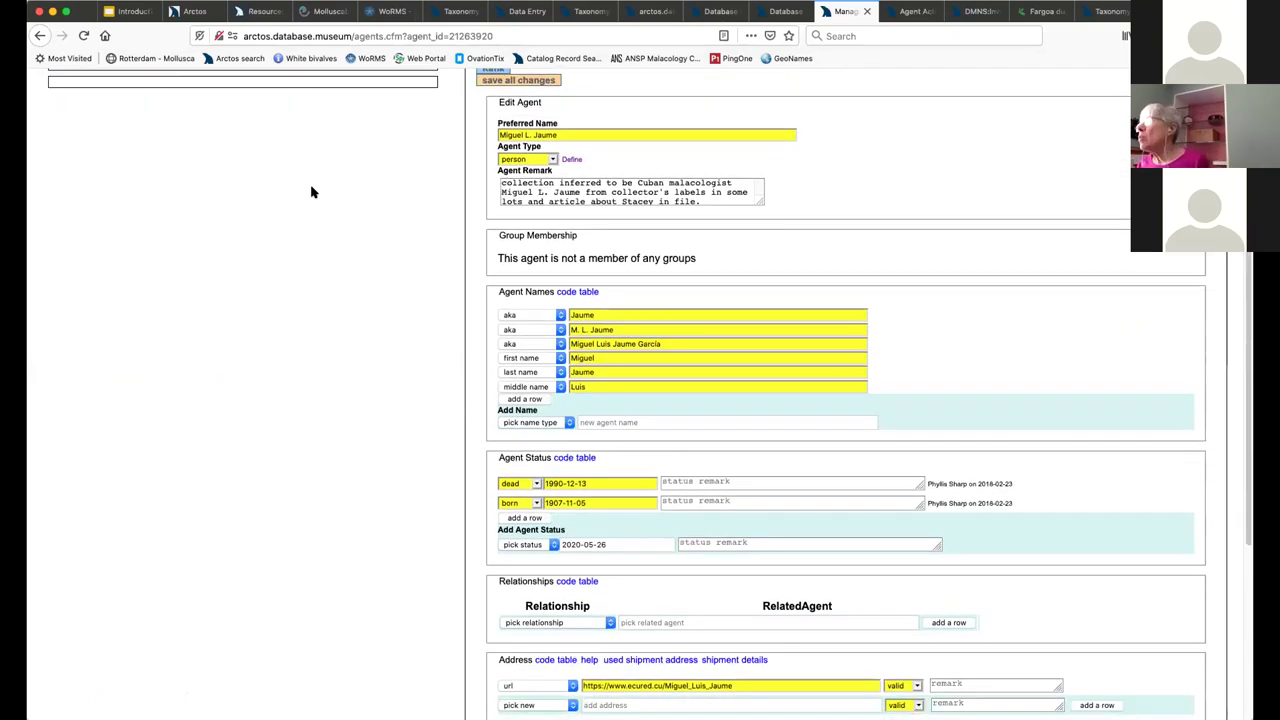
{"action": "scroll", "coordinate": [311, 192], "scroll_direction": "down", "scroll_amount": 1}
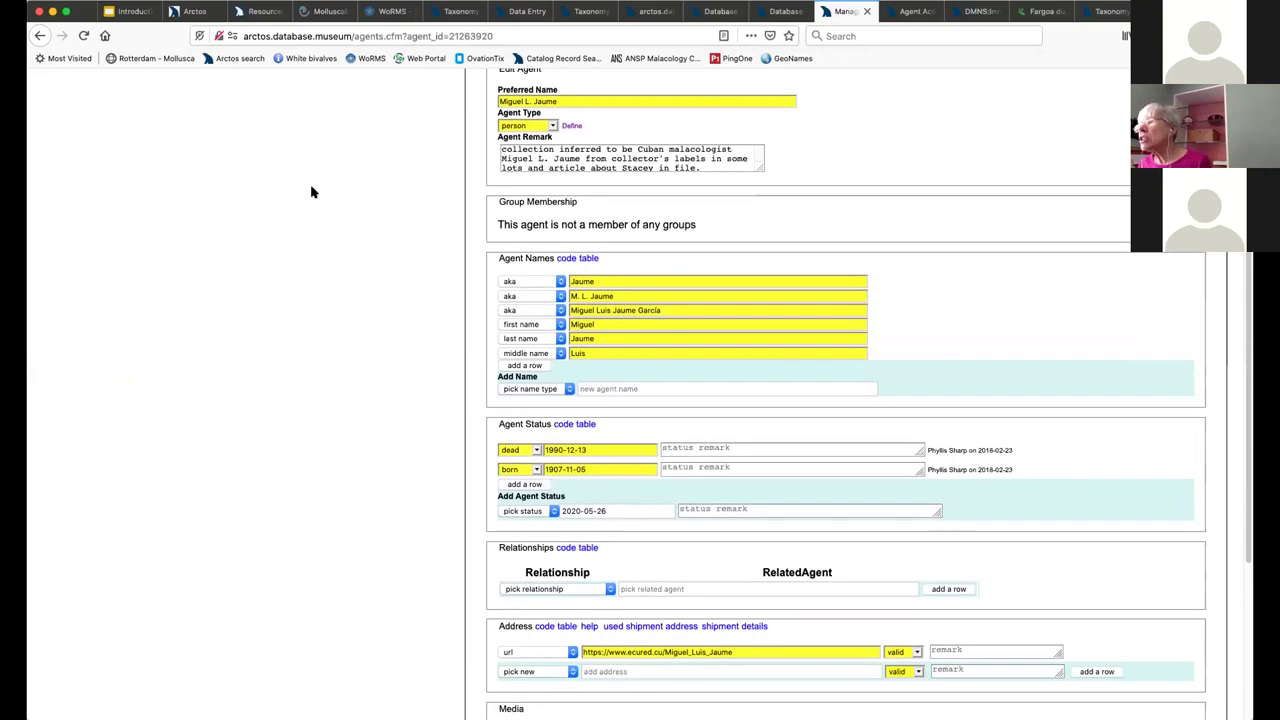
{"action": "scroll", "coordinate": [311, 192], "scroll_direction": "down", "scroll_amount": 5}
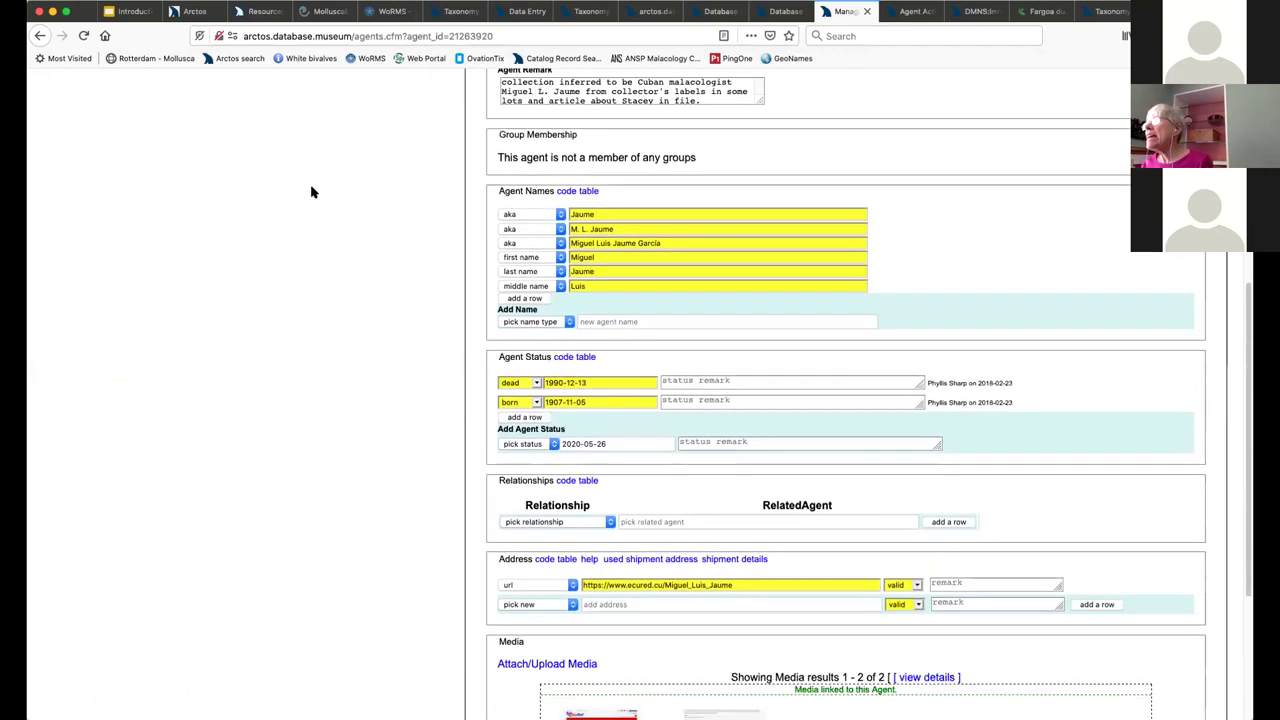
{"action": "scroll", "coordinate": [311, 192], "scroll_direction": "up", "scroll_amount": 4}
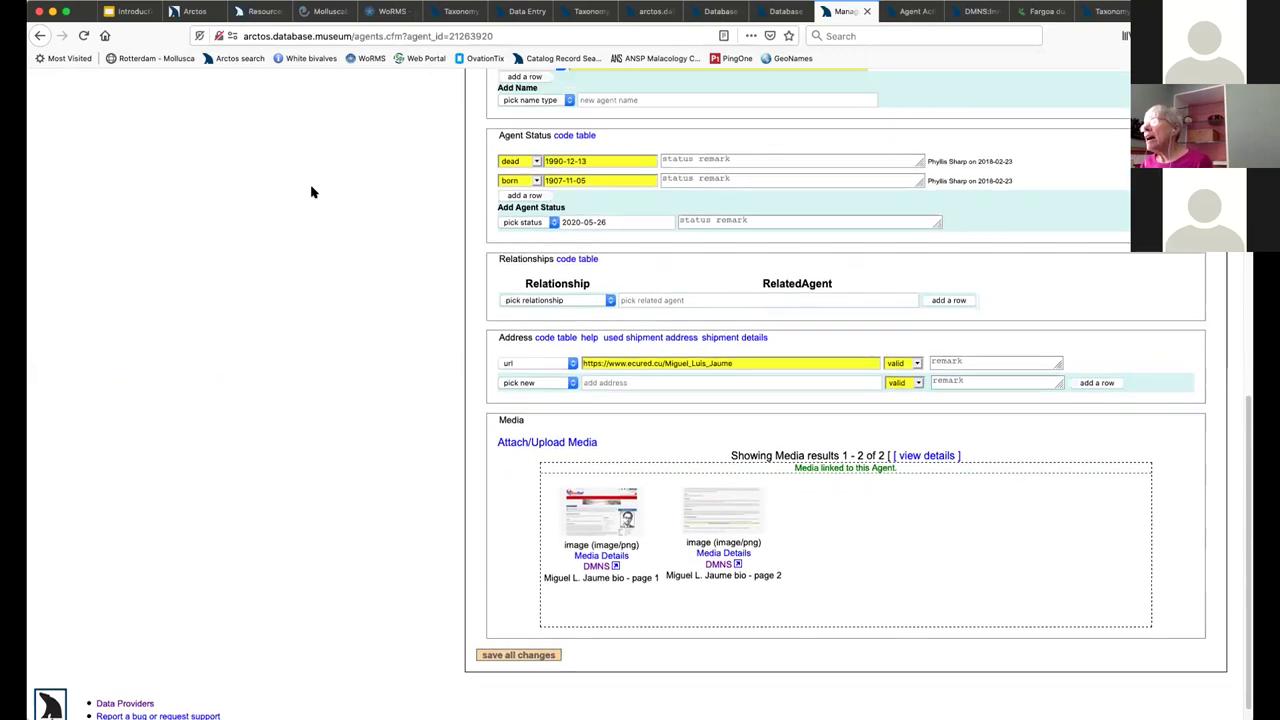
{"action": "scroll", "coordinate": [314, 225], "scroll_direction": "down", "scroll_amount": 4}
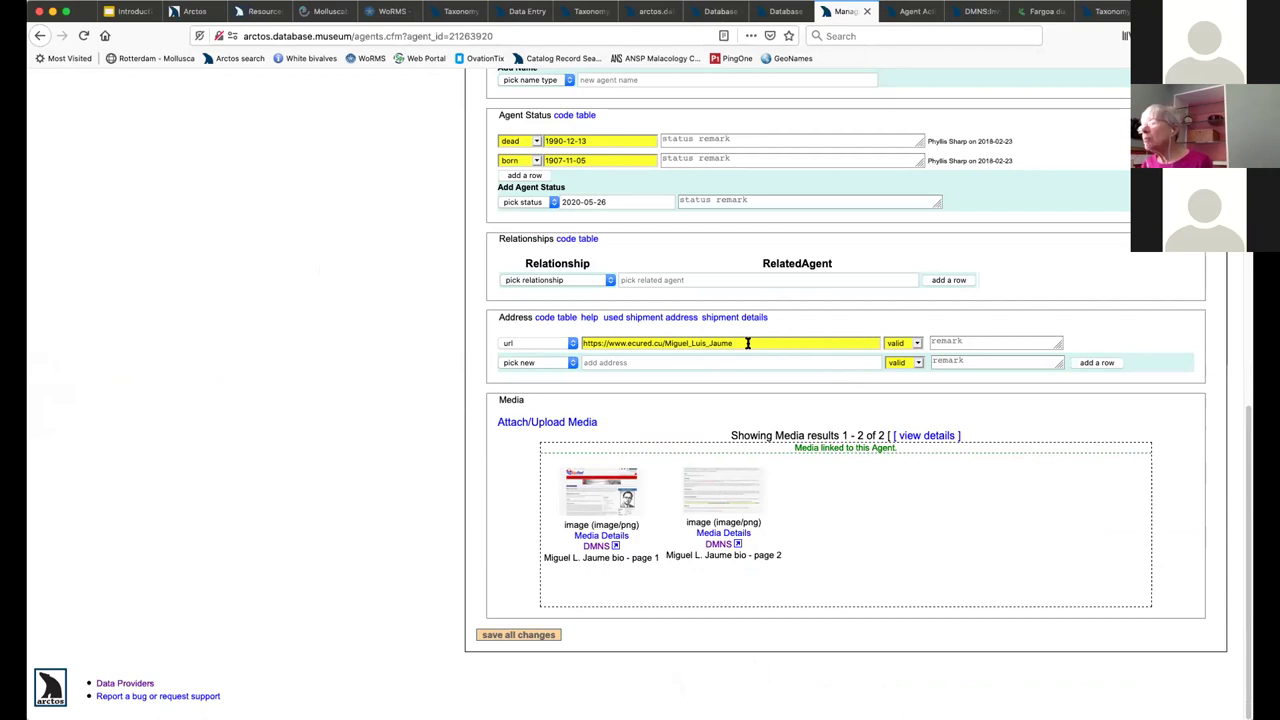
View the agent's "bio - page 1" image, close it, and return to the beginning of the agent record
{"action": "left_click", "coordinate": [594, 491]}
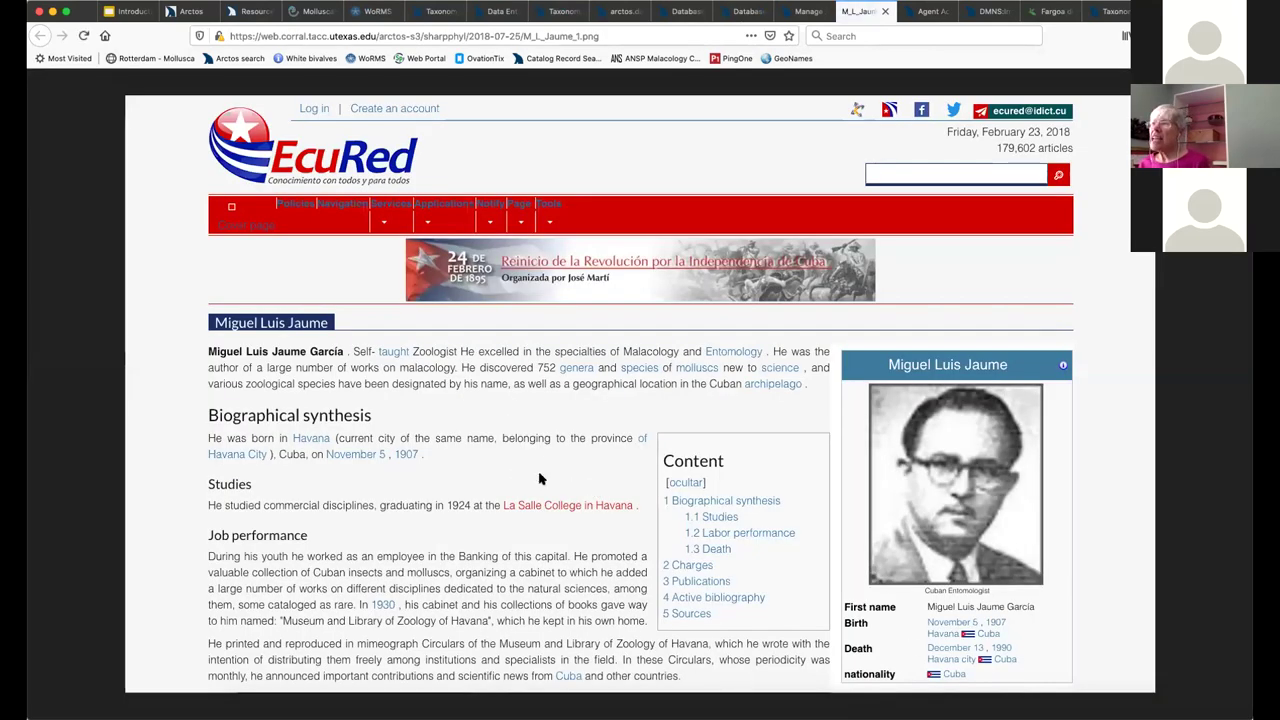
{"action": "left_click", "coordinate": [885, 13]}
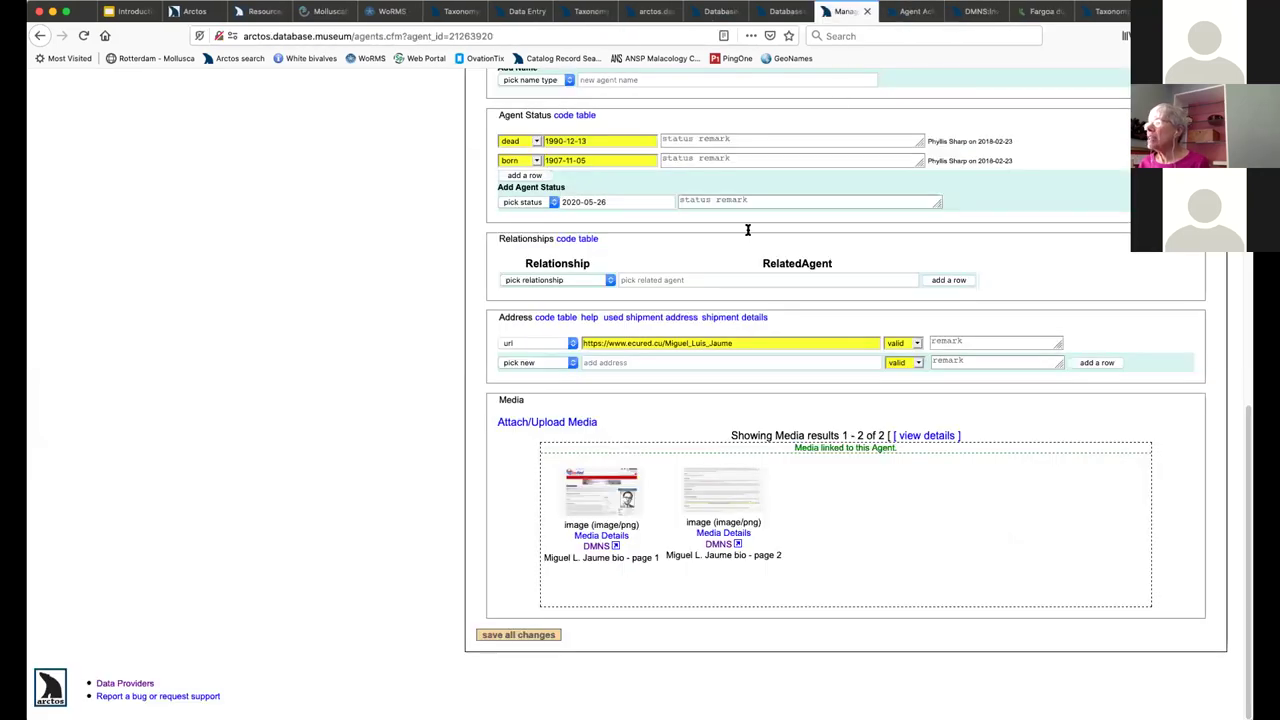
{"action": "scroll", "coordinate": [747, 230], "scroll_direction": "up", "scroll_amount": 15}
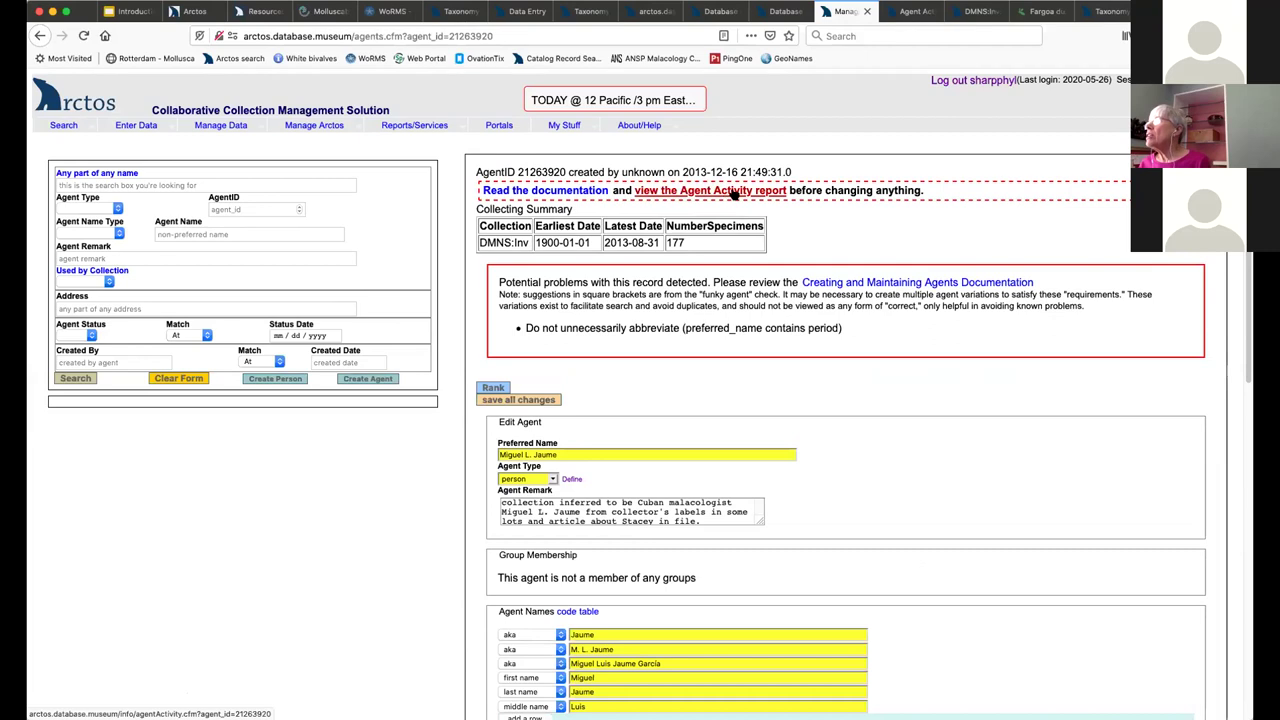
Switch to the agent's activity report, open the media from collected/prepared specimens, and browse the results
{"action": "left_click", "coordinate": [910, 13]}
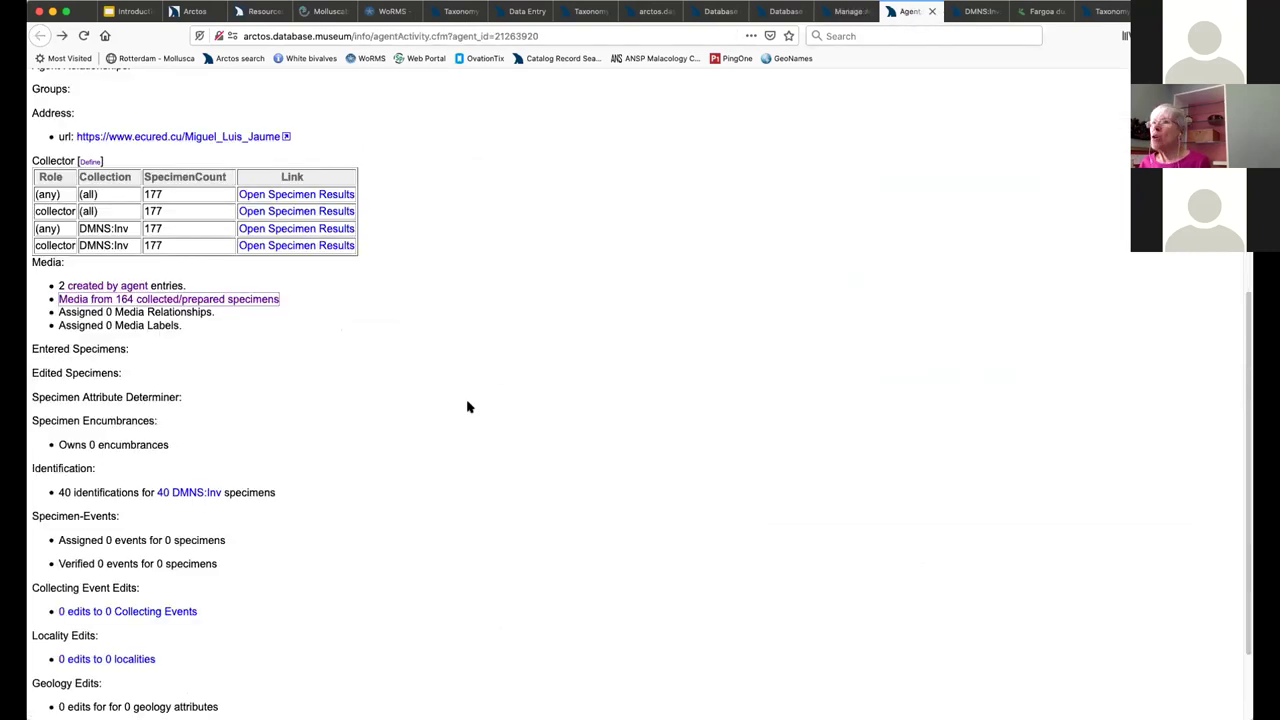
{"action": "left_click", "coordinate": [188, 302]}
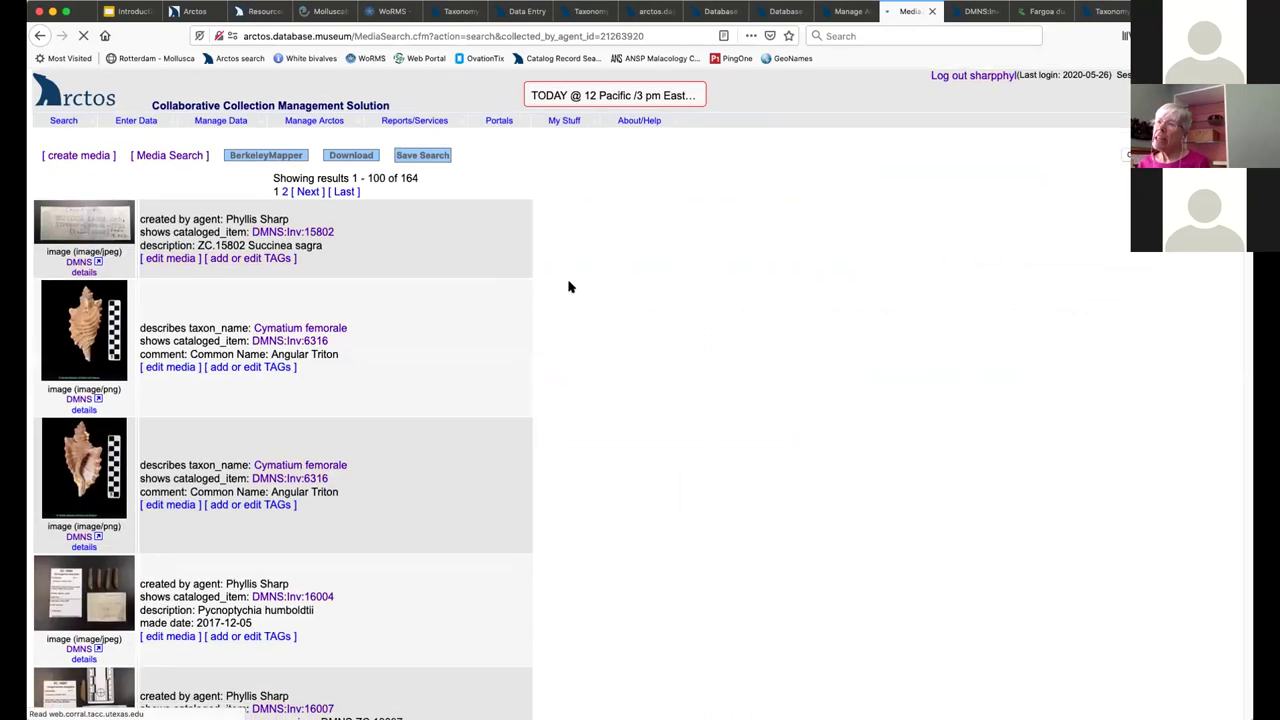
{"action": "scroll", "coordinate": [568, 287], "scroll_direction": "down", "scroll_amount": 15}
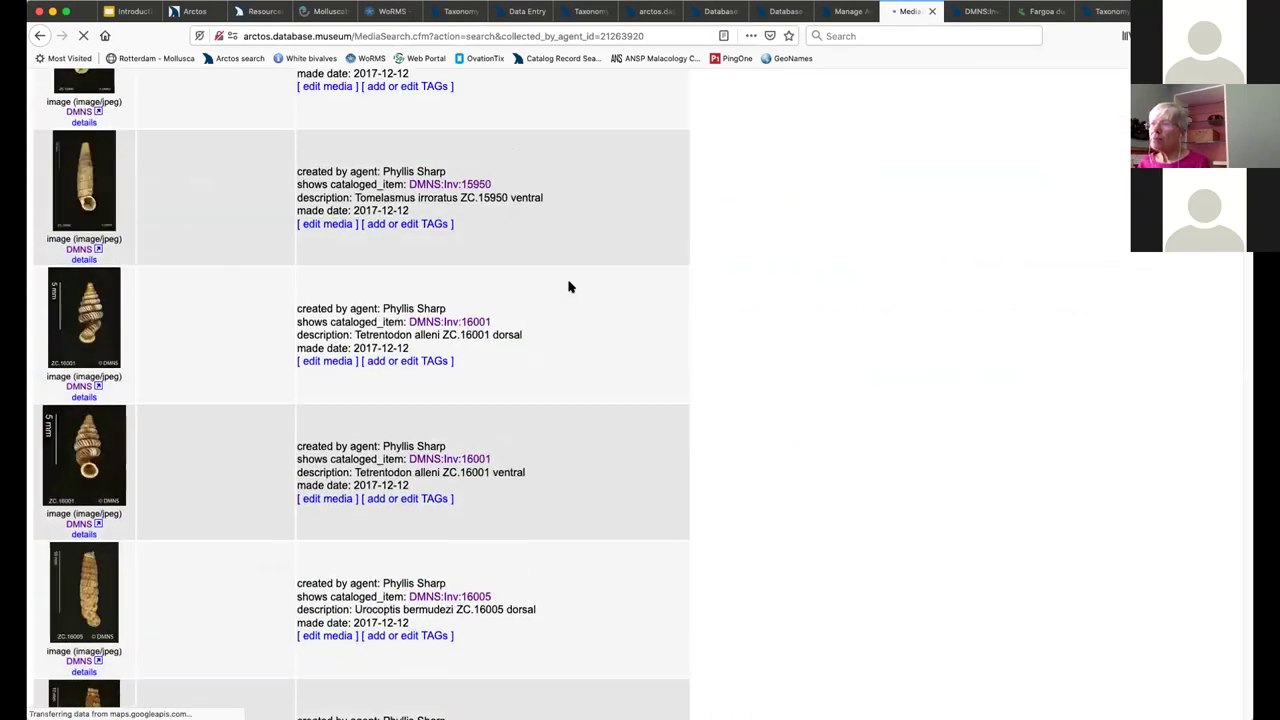
Examine the collector's media results, including shell images, handwritten collector labels, specimen cards and their locality maps
{"action": "scroll", "coordinate": [568, 287], "scroll_direction": "down", "scroll_amount": 20}
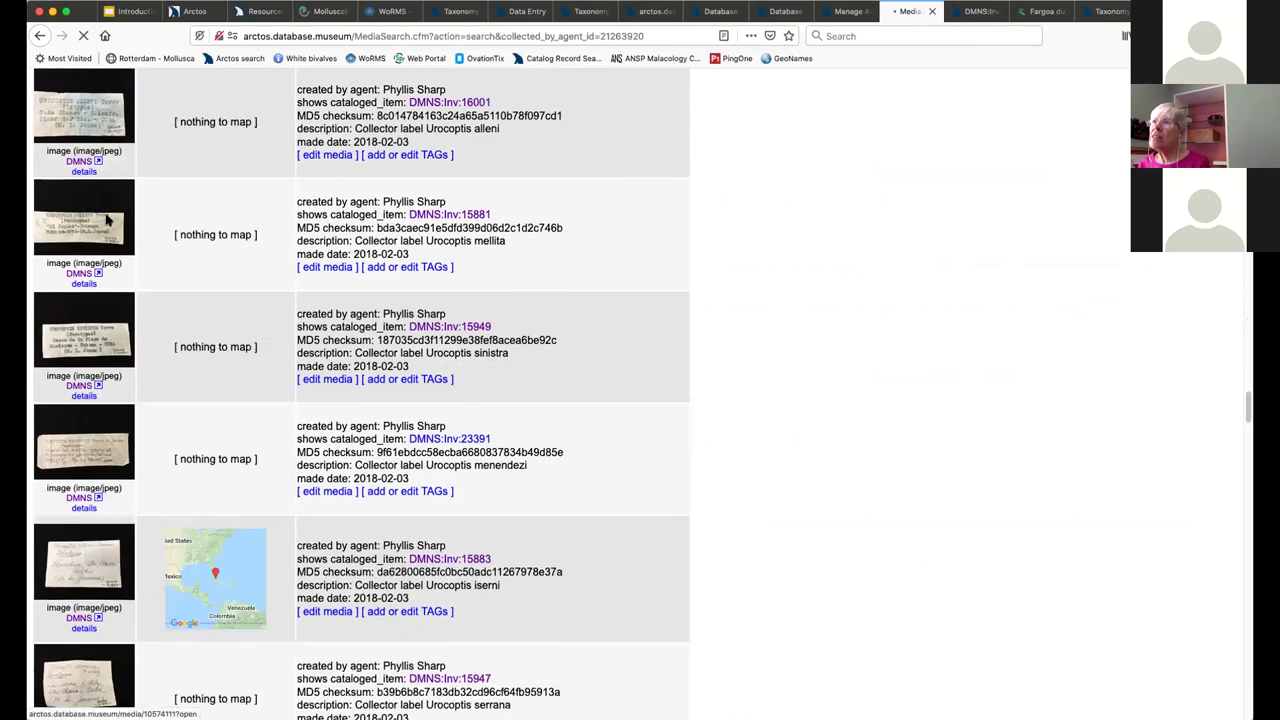
{"action": "scroll", "coordinate": [107, 219], "scroll_direction": "up", "scroll_amount": 8}
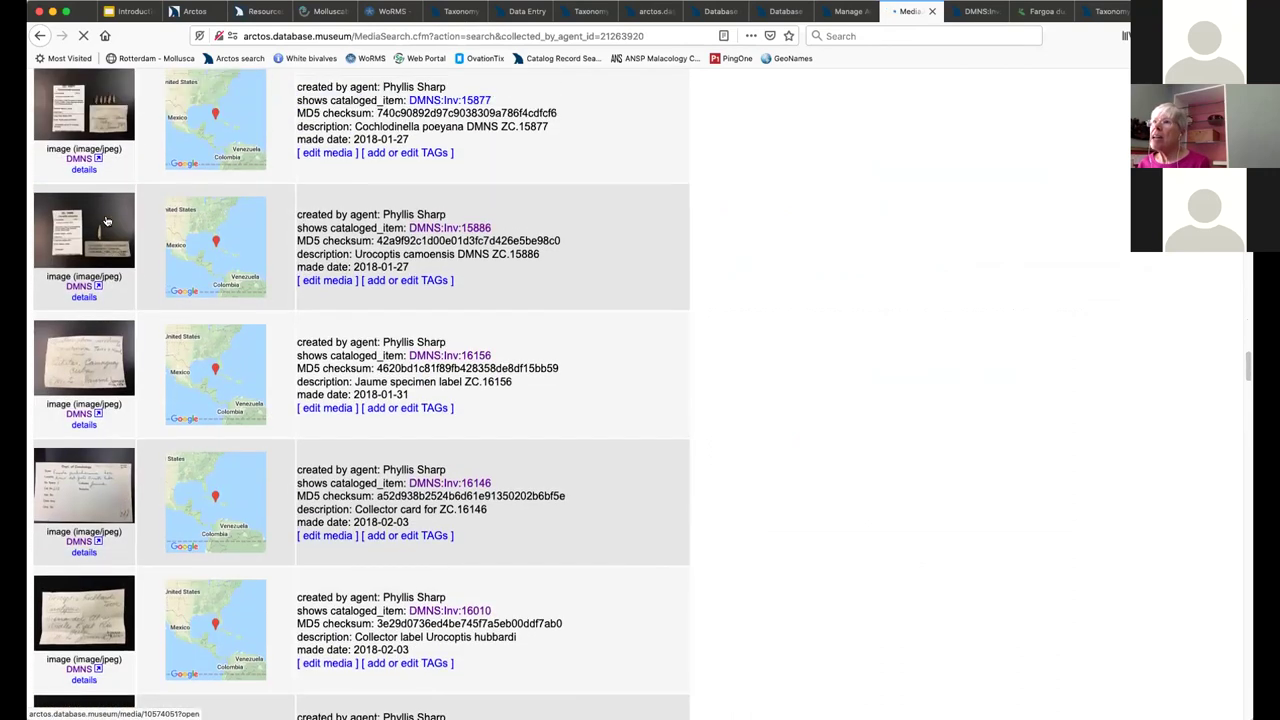
{"action": "scroll", "coordinate": [107, 219], "scroll_direction": "up", "scroll_amount": 2}
{"action": "scroll", "coordinate": [107, 220], "scroll_direction": "down", "scroll_amount": 8}
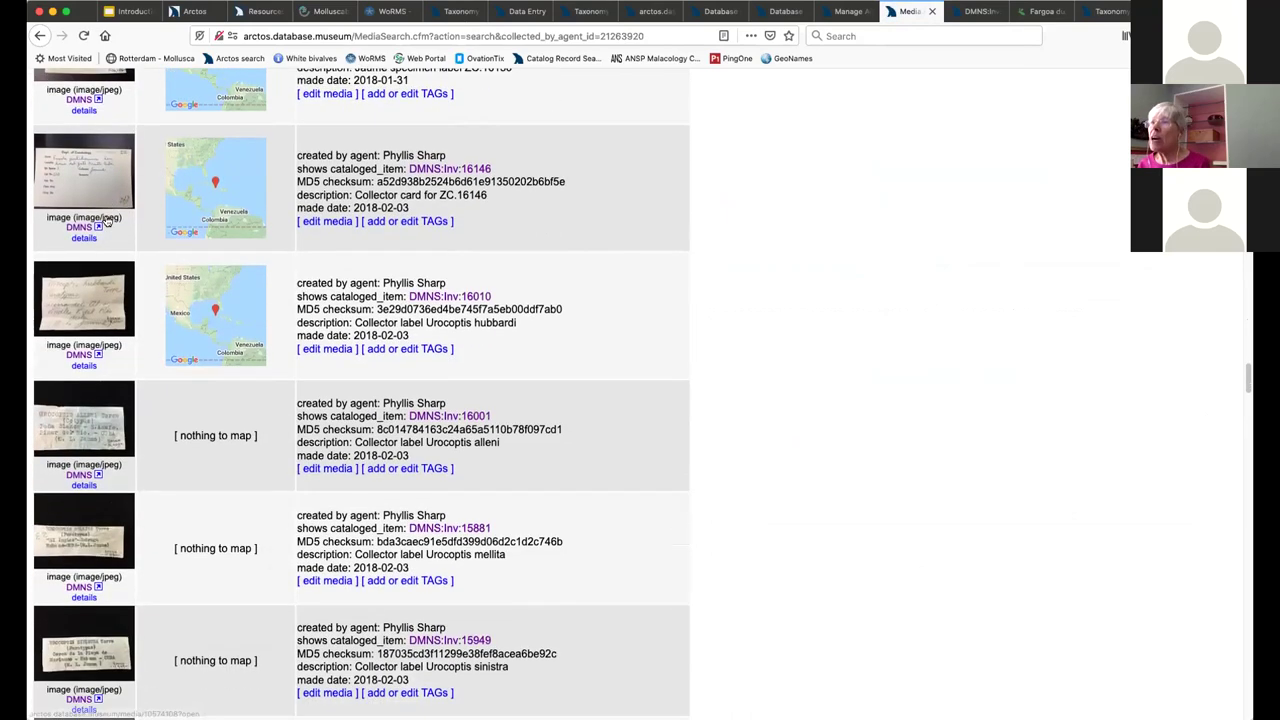
{"action": "scroll", "coordinate": [107, 219], "scroll_direction": "down", "scroll_amount": 15}
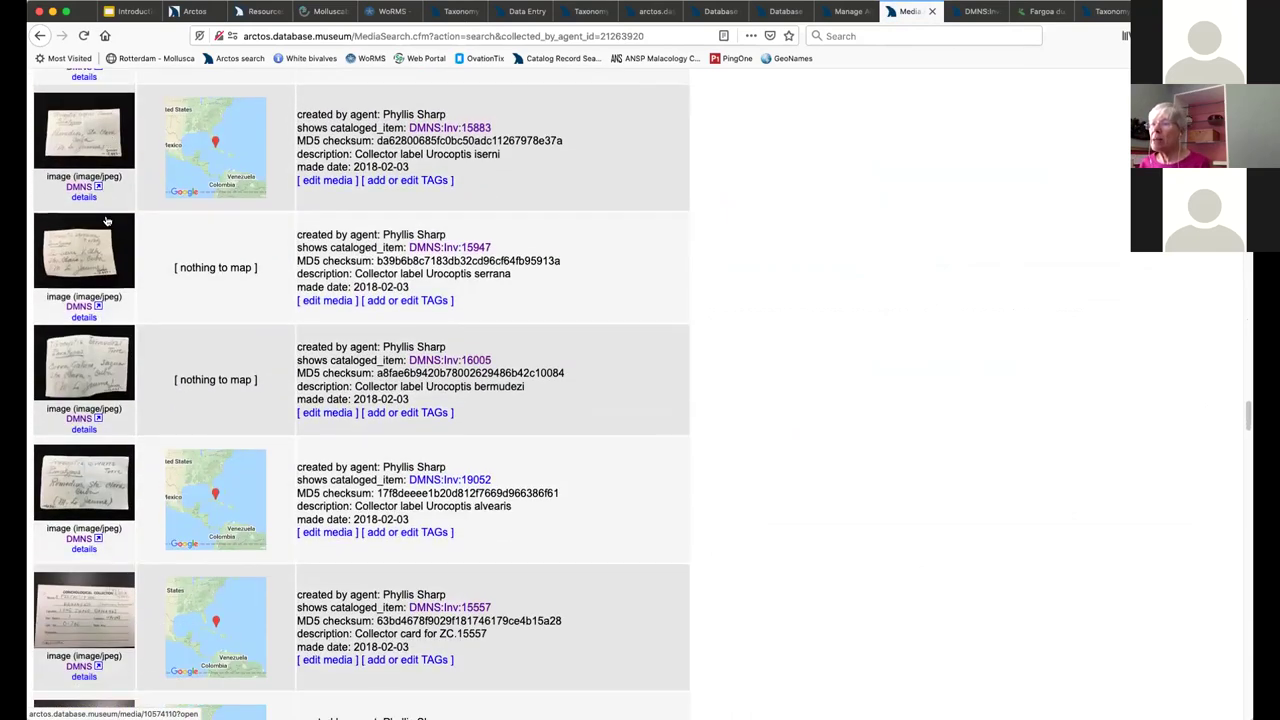
{"action": "scroll", "coordinate": [107, 220], "scroll_direction": "down", "scroll_amount": 15}
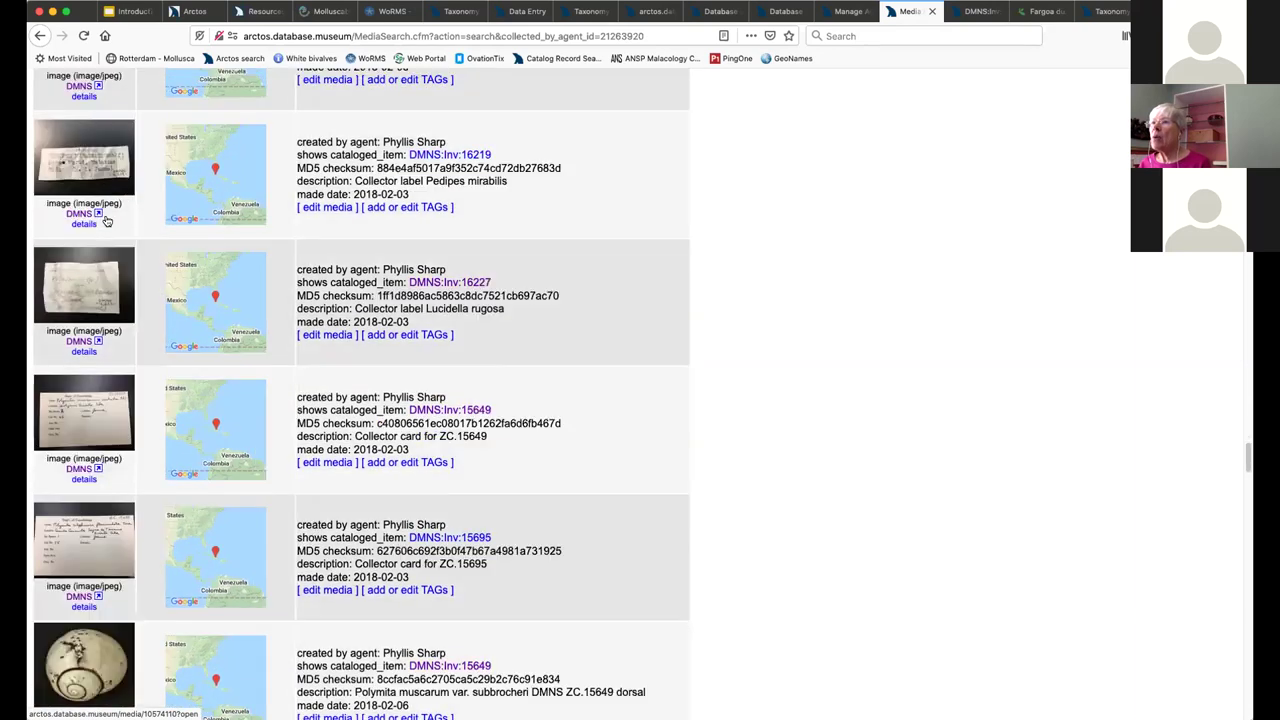
{"action": "scroll", "coordinate": [107, 220], "scroll_direction": "down", "scroll_amount": 8}
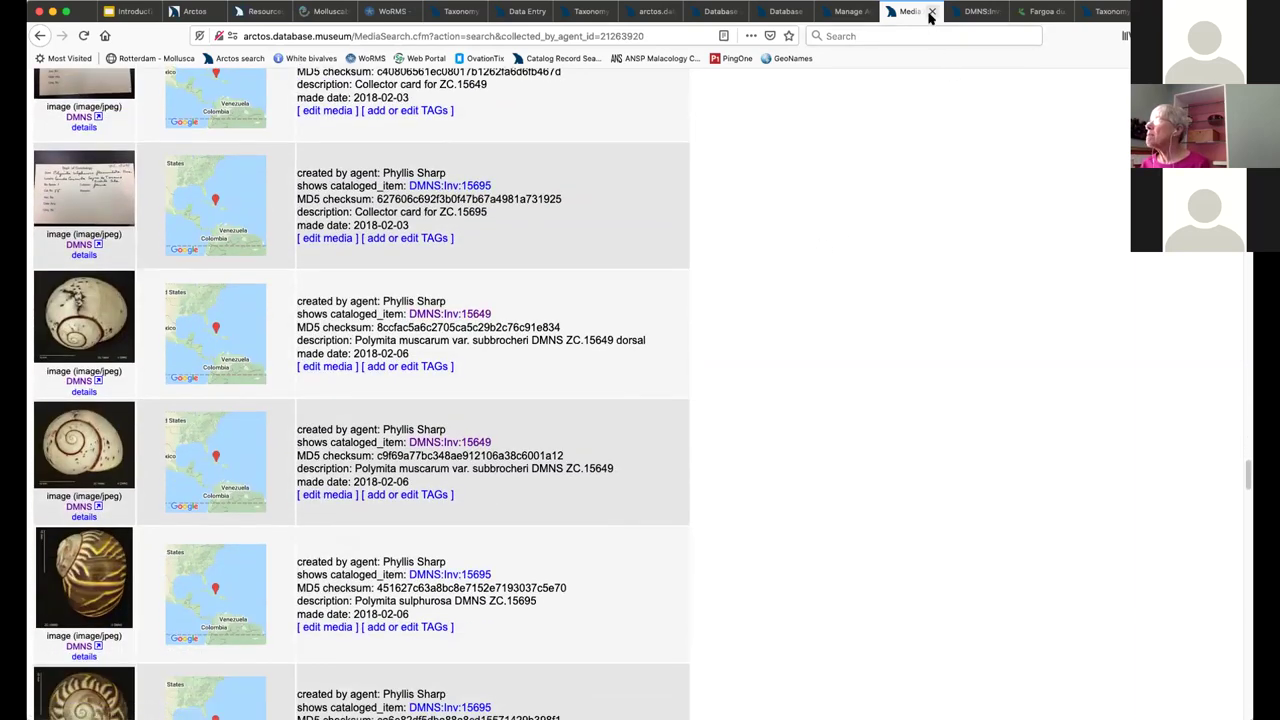
Switch to specimen record DMNS:Inv:15509 and upload the Rhytidopoma clathratum artemisensis image file as new media
{"action": "key", "text": "ctrl+Tab"}
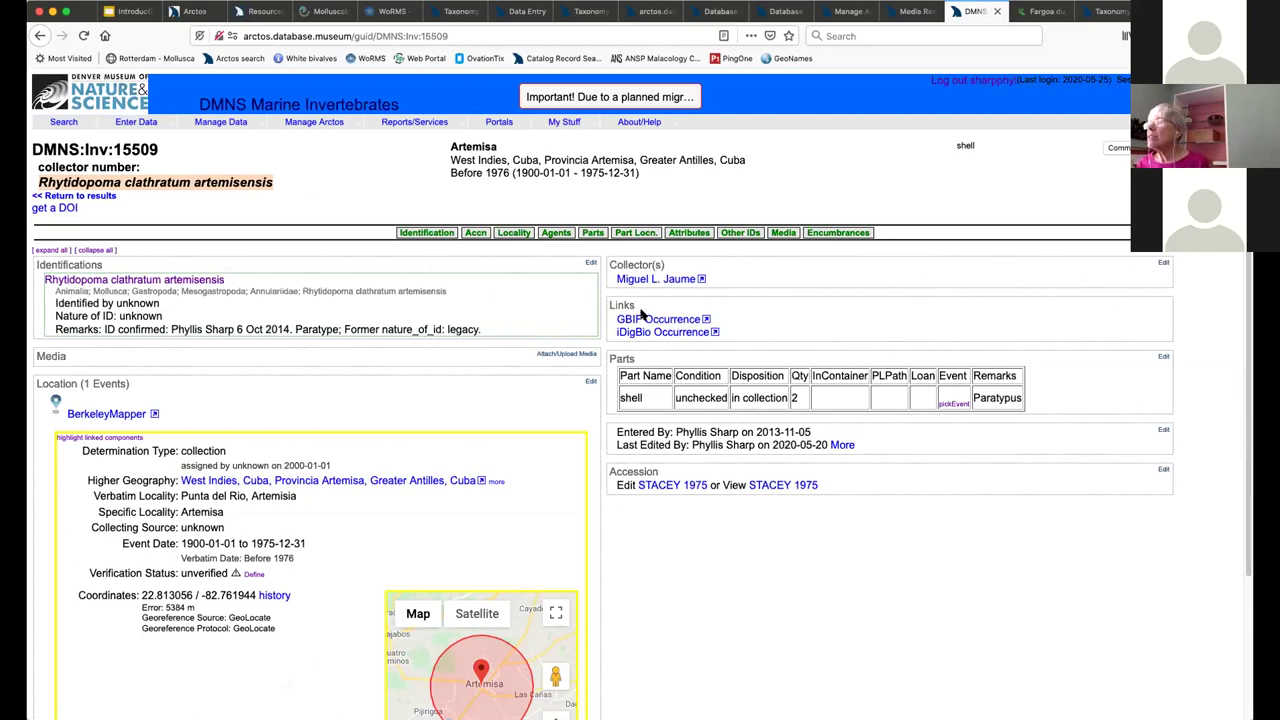
{"action": "left_click", "coordinate": [548, 357]}
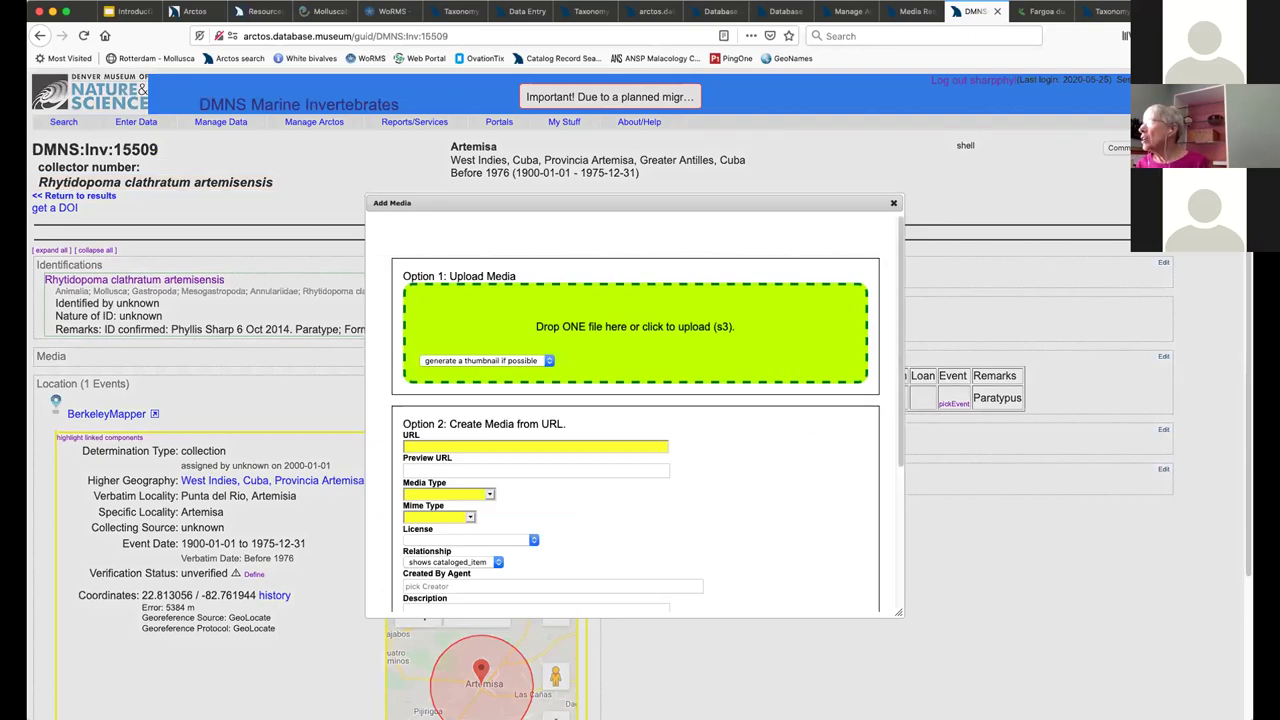
{"action": "left_click_drag", "start_coordinate": [1279, 300], "coordinate": [708, 324]}
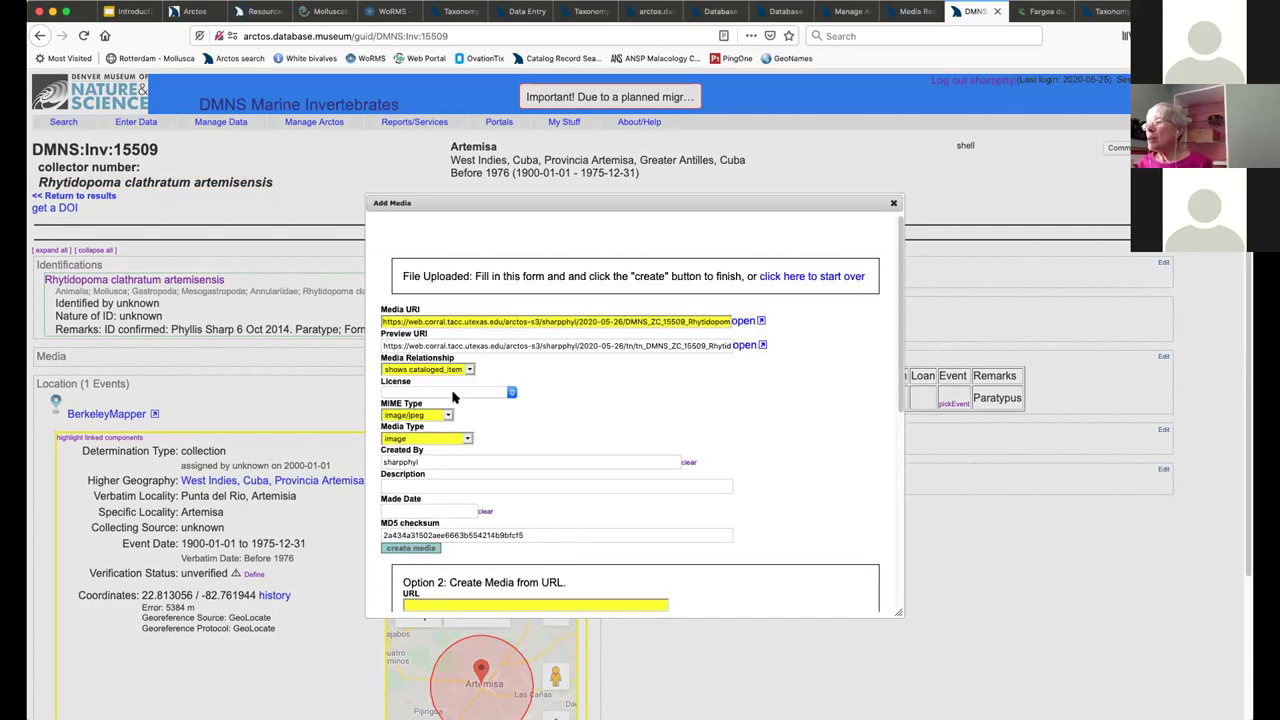
Create the uploaded image's media record with license DMNS, description "DMNS ZC.15509 Rhytidopoma clathratum artemisensis" and made date 2020-05-26
{"action": "left_click", "coordinate": [440, 397]}
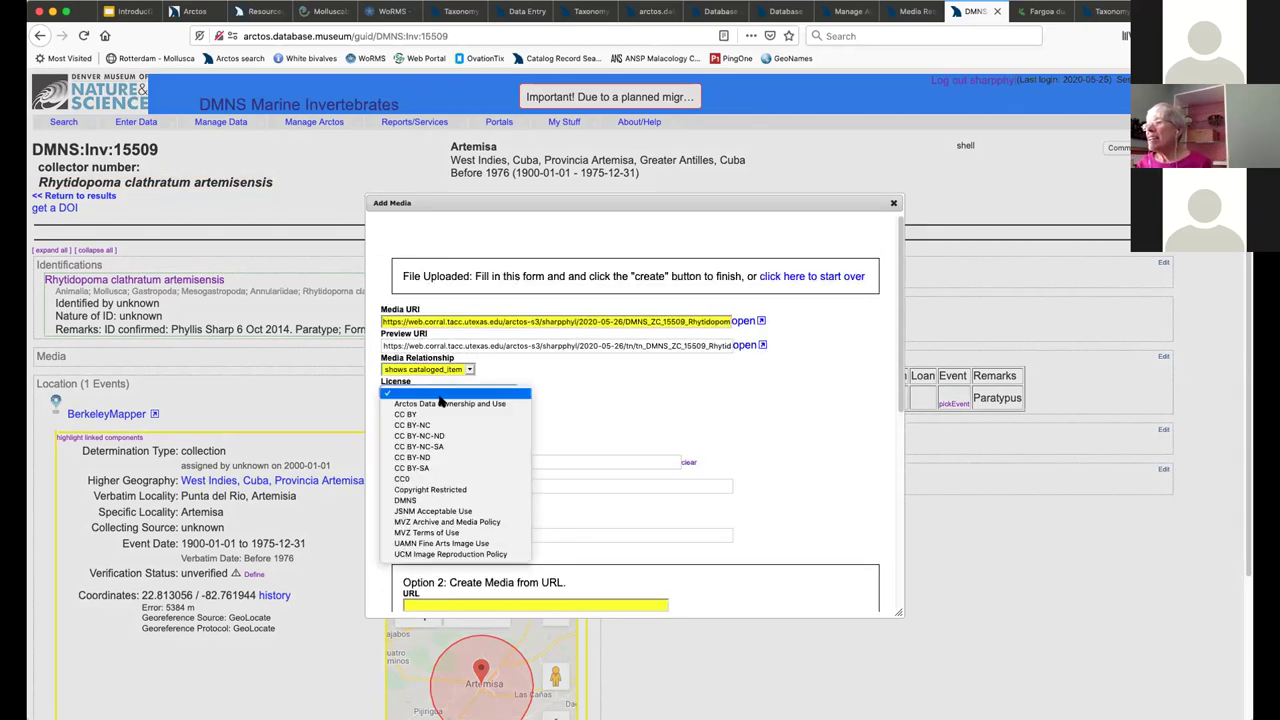
{"action": "left_click", "coordinate": [433, 501]}
{"action": "left_click", "coordinate": [401, 486]}
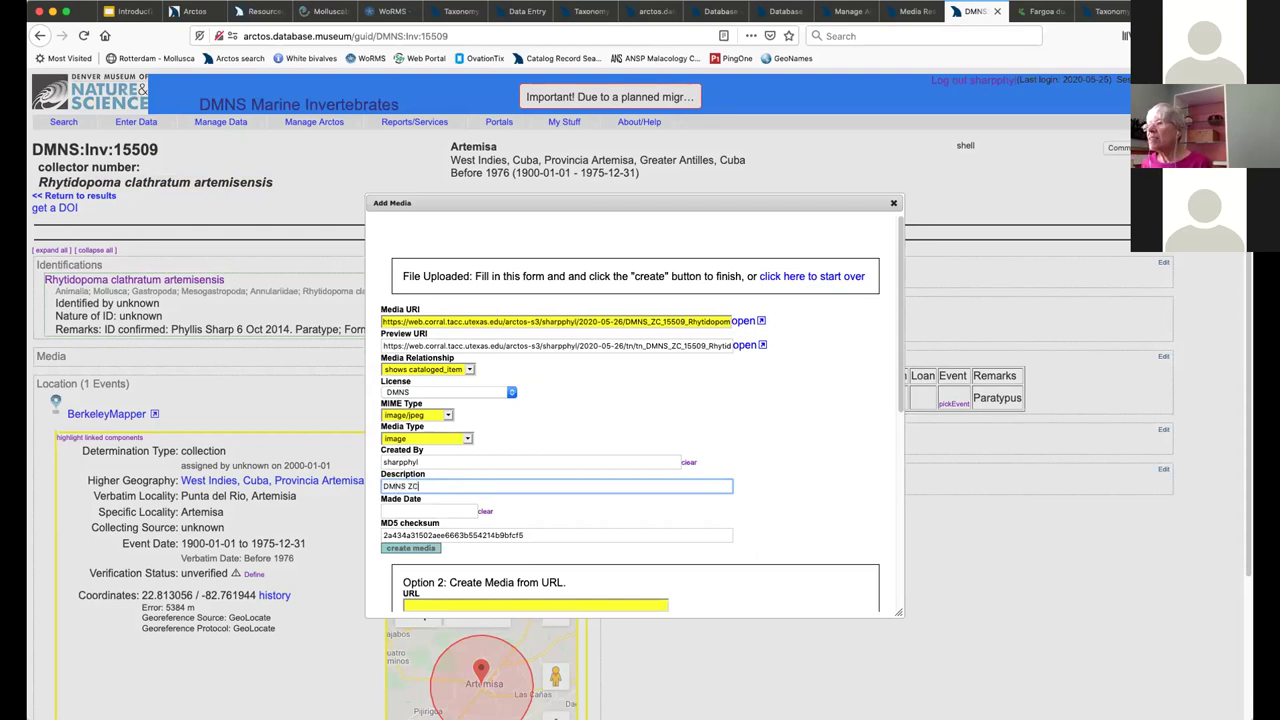
{"action": "type", "text": "DMNS ZC.15509 Rhytidopoma clathratum artemisensis"}
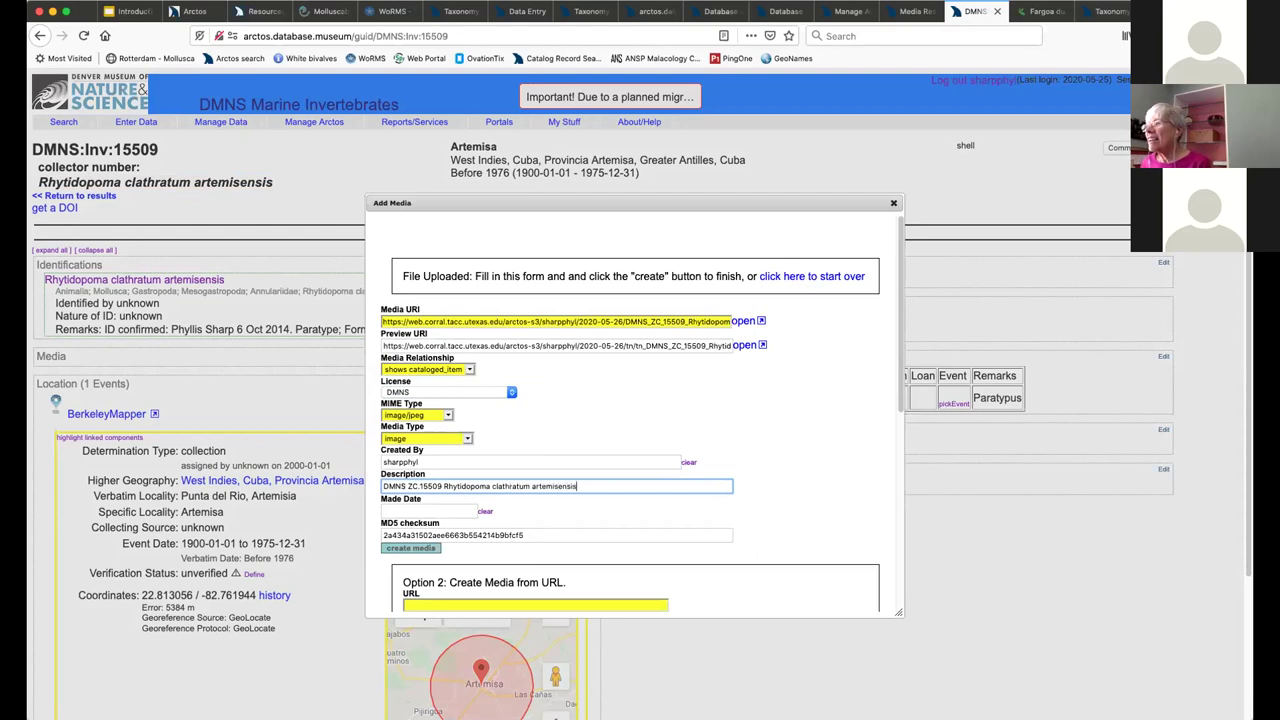
{"action": "key", "text": "Tab"}
{"action": "type", "text": "2020-05-26"}
{"action": "key", "text": "Return"}
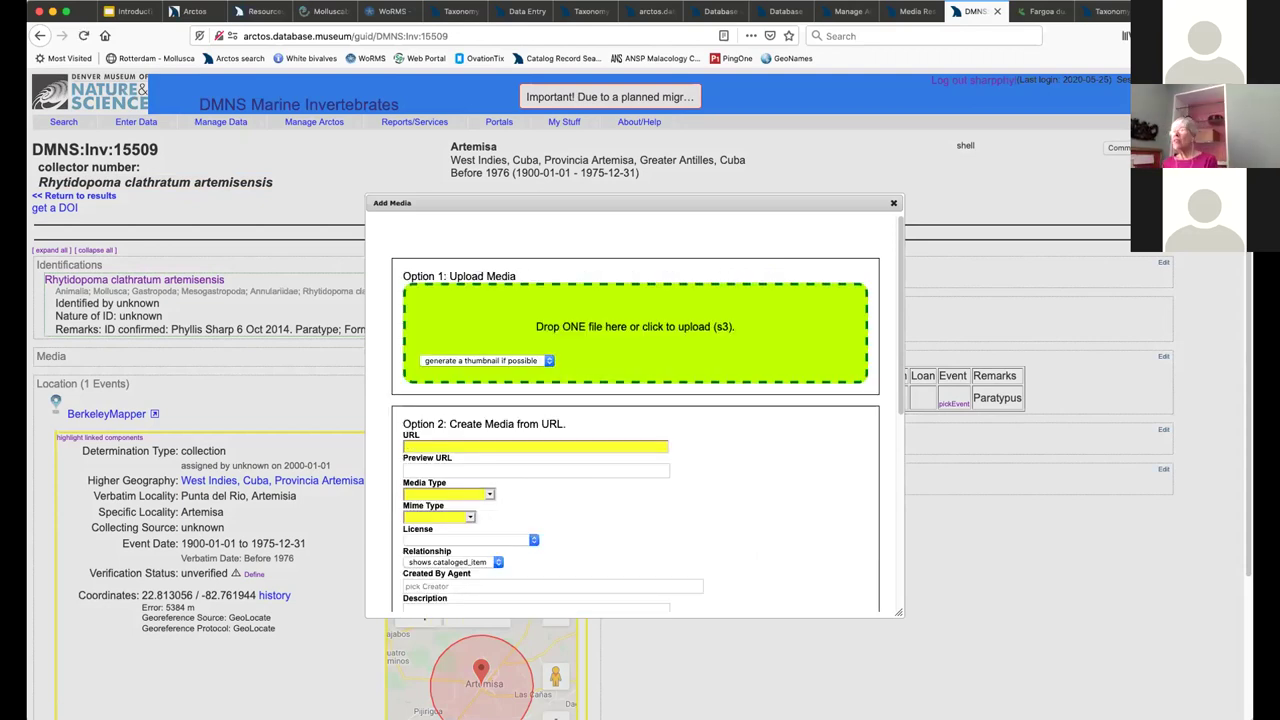
Close the Add Media dialog, refresh the specimen record, and view its linked shell image at full size before returning
{"action": "left_click", "coordinate": [893, 203]}
{"action": "left_click", "coordinate": [48, 121]}
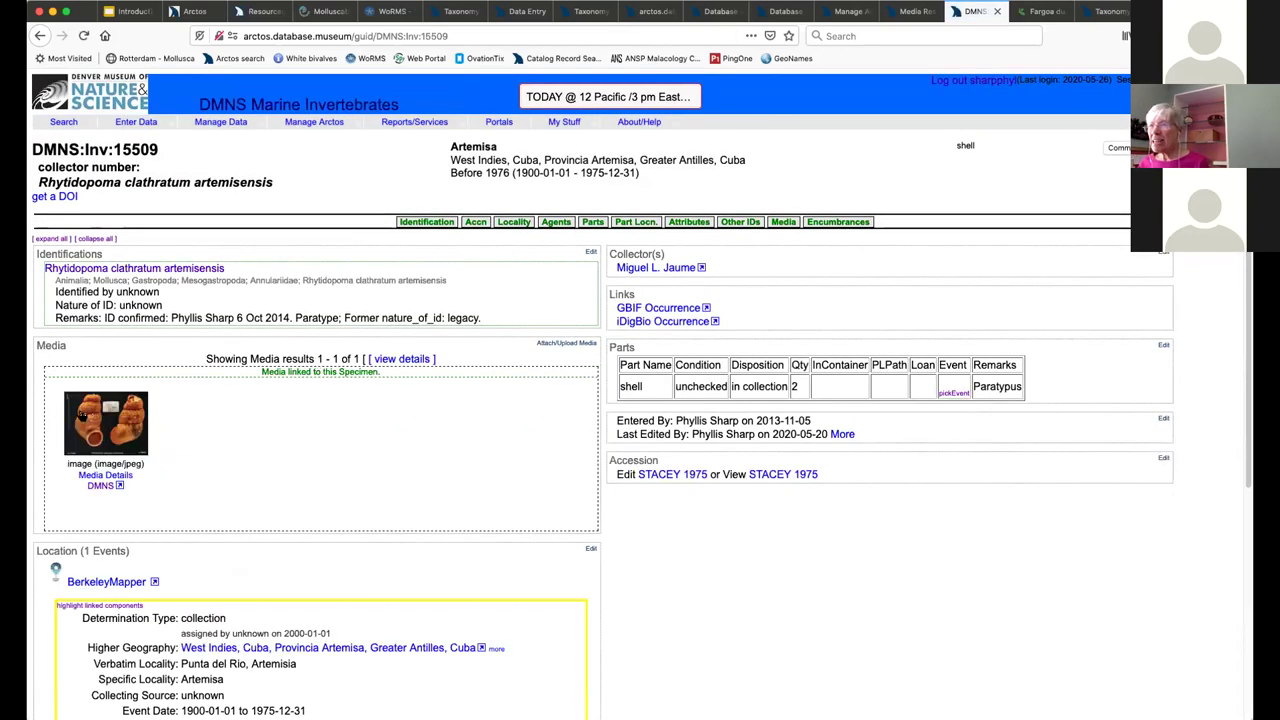
{"action": "left_click", "coordinate": [98, 420]}
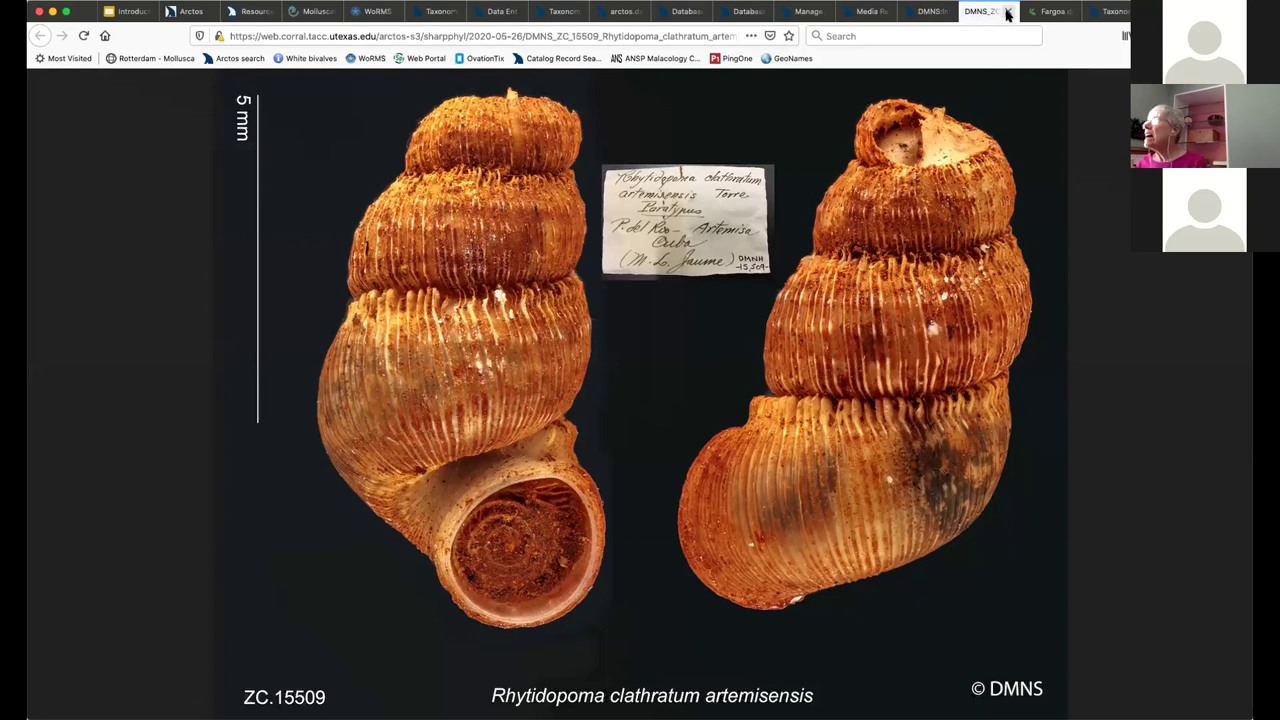
{"action": "left_click", "coordinate": [1007, 12]}
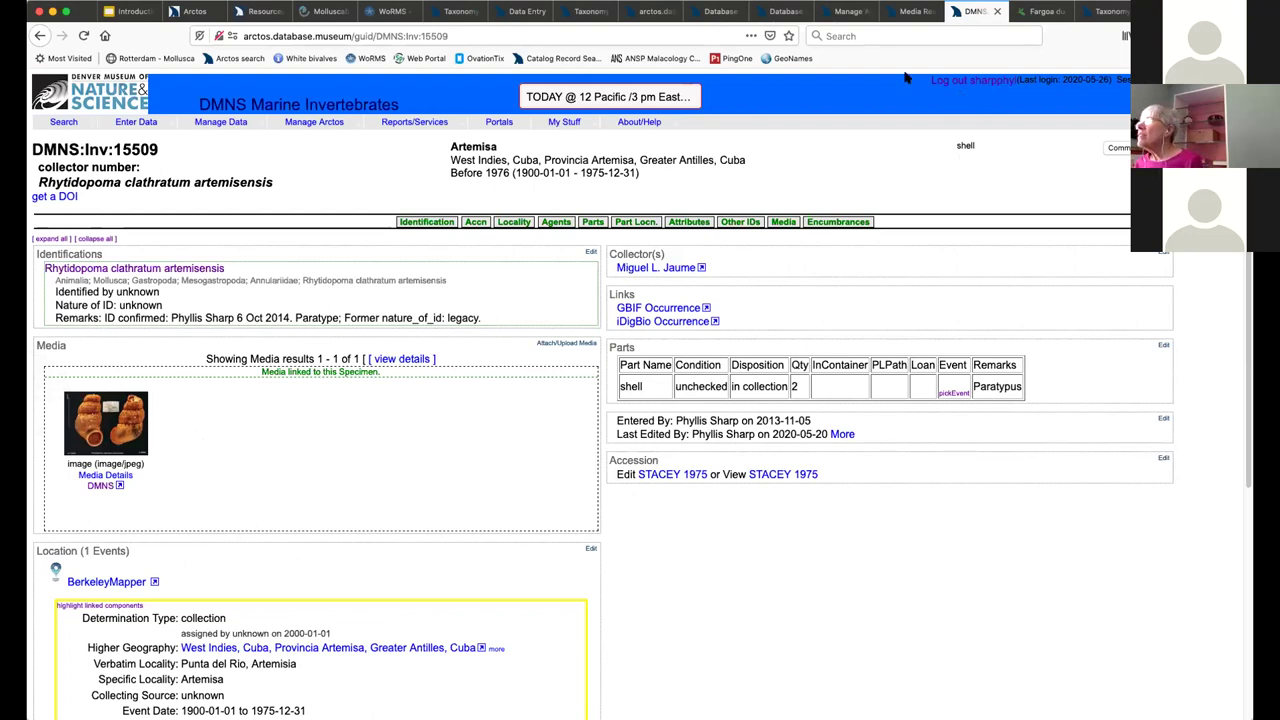
Geolocate Bunche Beach from the data entry form, setting an uncertainty of about 1009 m and moving the marker to 26.476528, -81.970574
{"action": "left_click", "coordinate": [520, 12]}
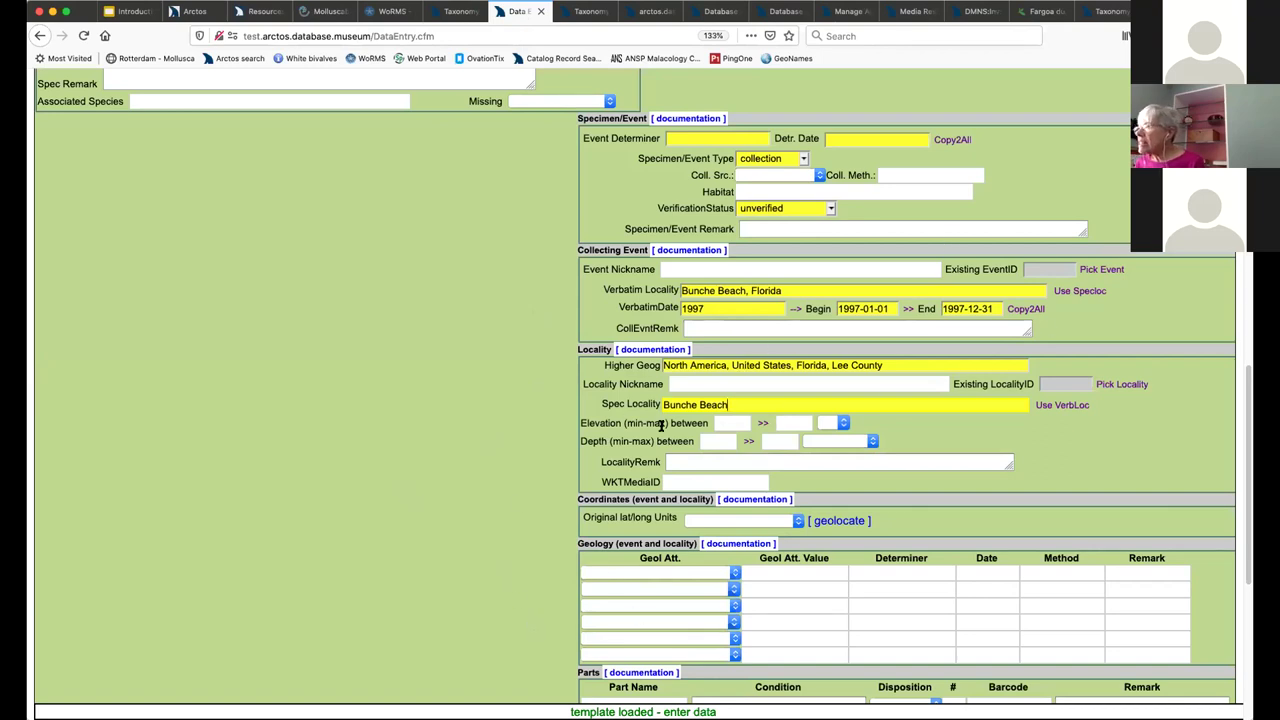
{"action": "left_click", "coordinate": [833, 522]}
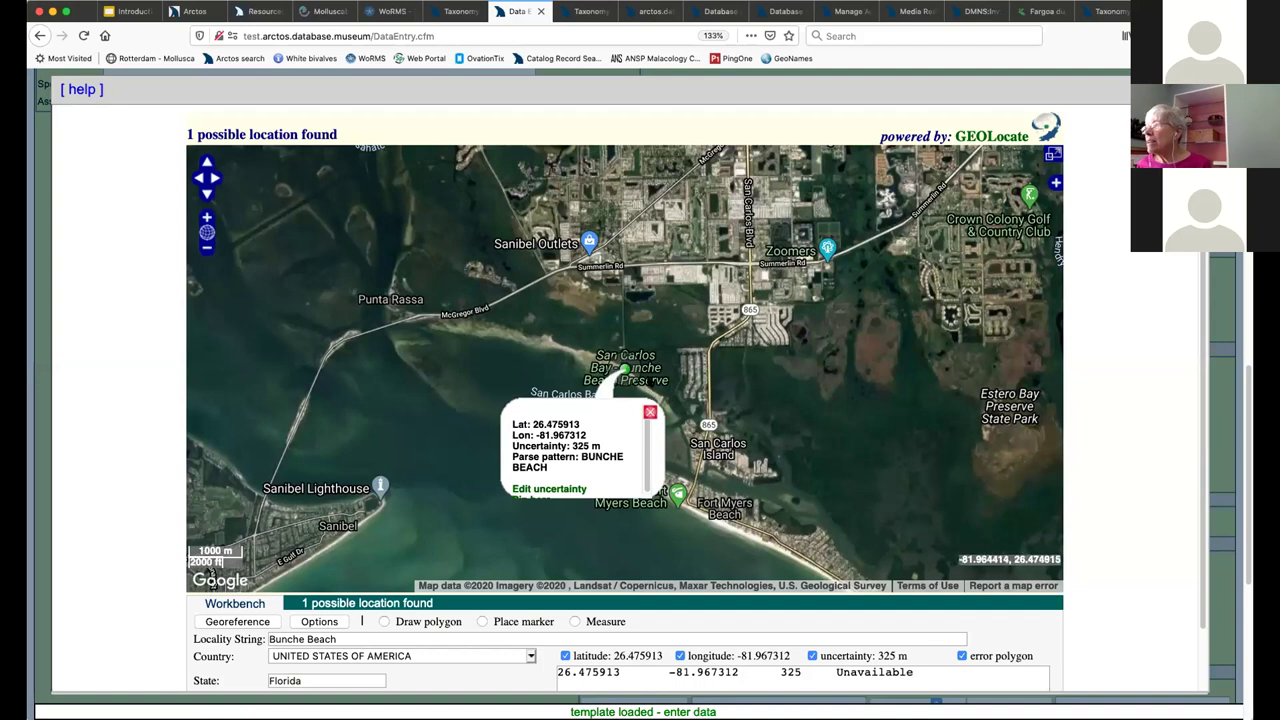
{"action": "left_click", "coordinate": [560, 489]}
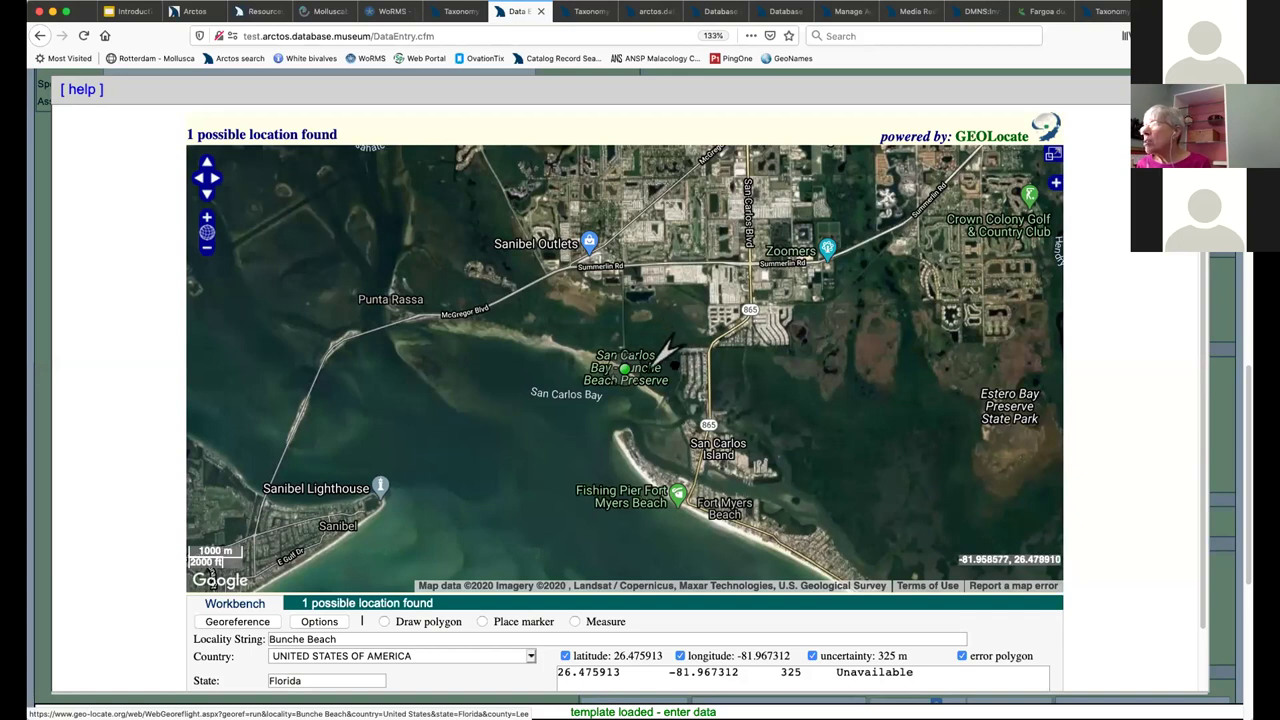
{"action": "left_click_drag", "start_coordinate": [687, 371], "coordinate": [682, 375]}
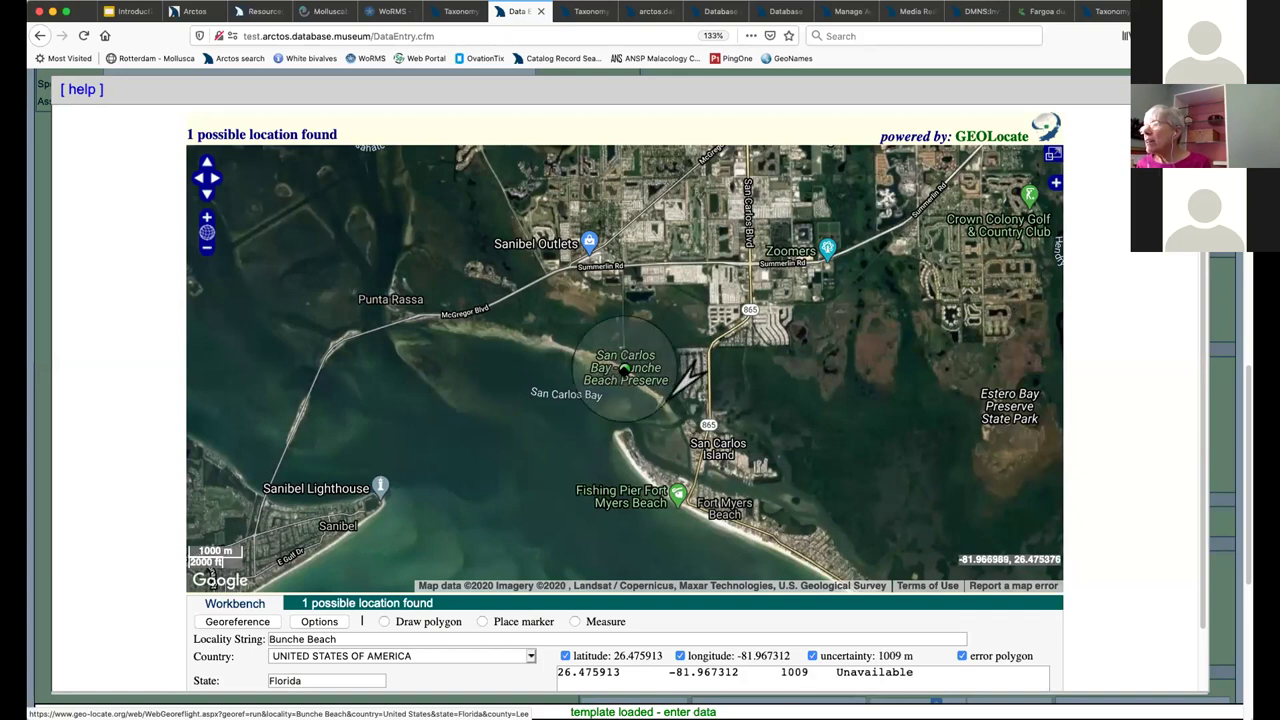
{"action": "left_click_drag", "start_coordinate": [626, 370], "coordinate": [609, 368]}
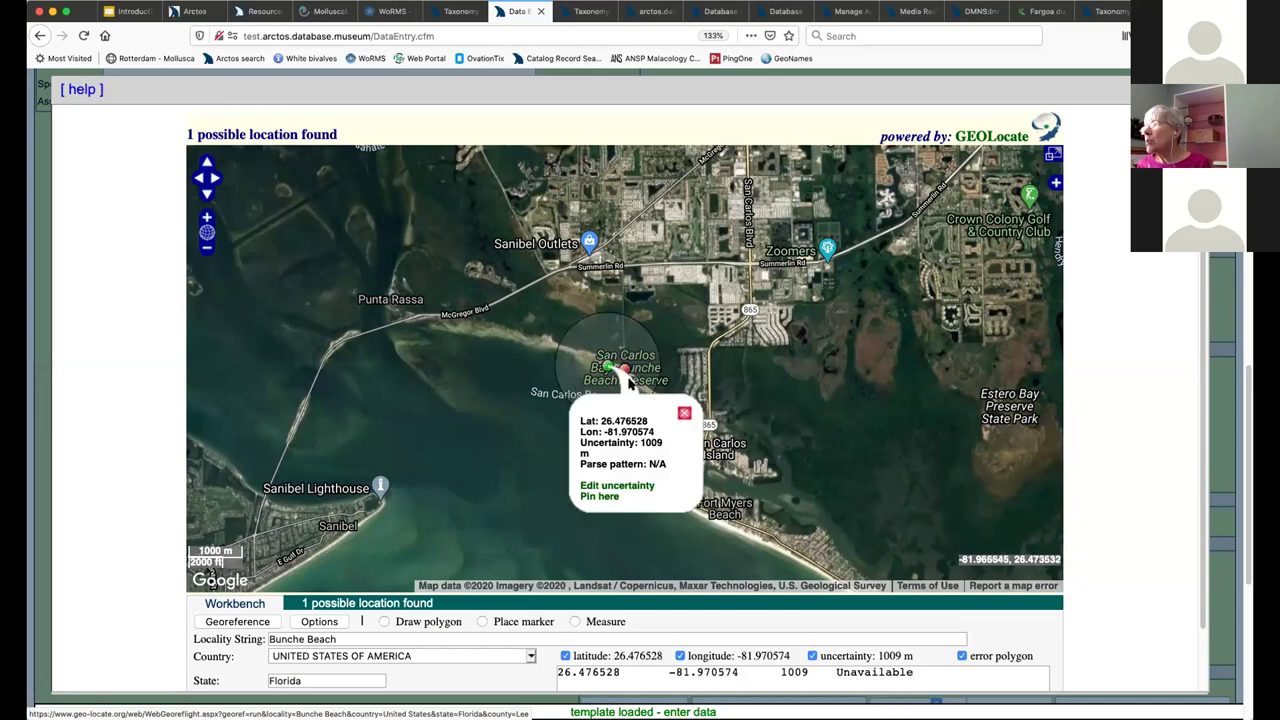
Enlarge the marker's uncertainty radius to about 1128 m and save the georeference to the data entry form
{"action": "left_click", "coordinate": [622, 485]}
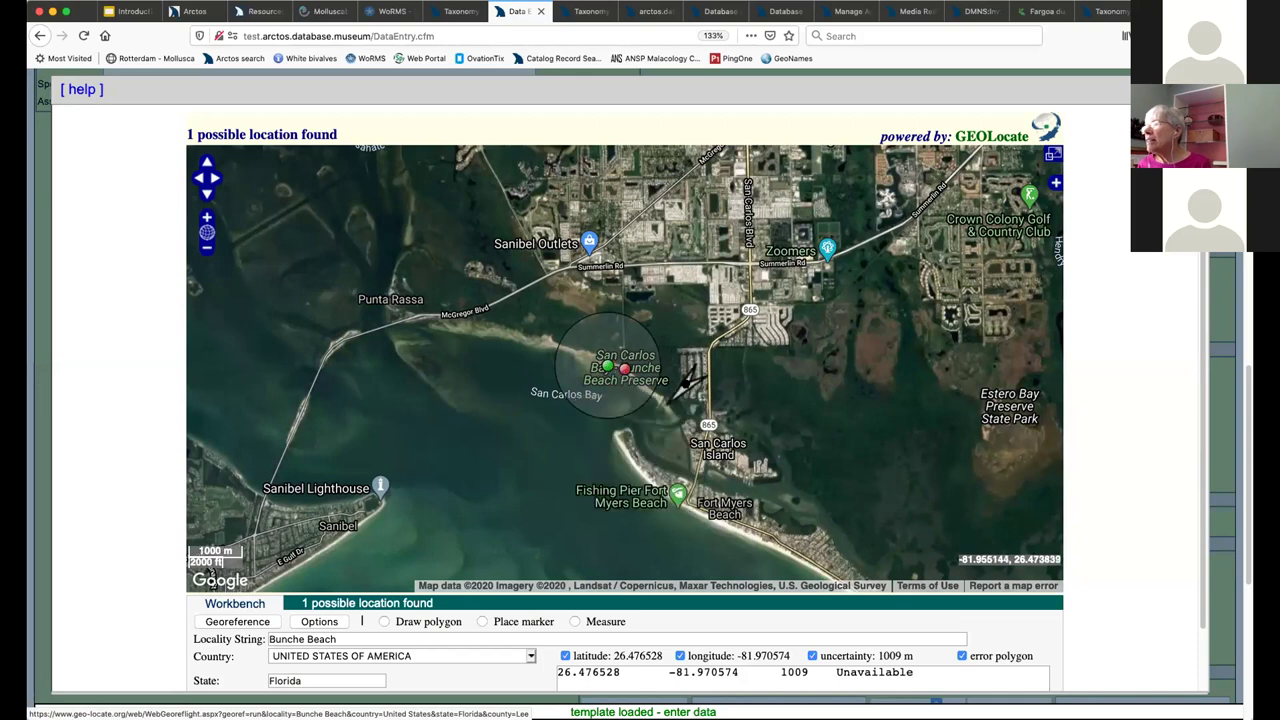
{"action": "left_click_drag", "start_coordinate": [685, 383], "coordinate": [674, 380]}
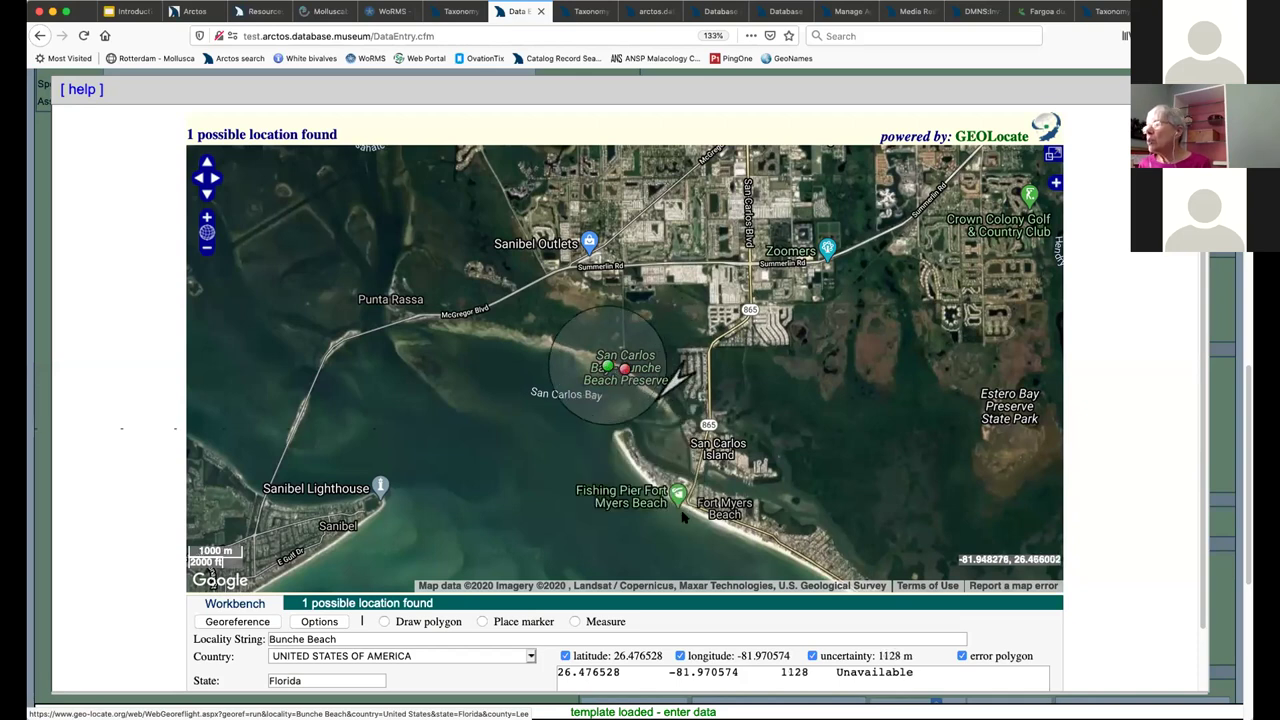
{"action": "scroll", "coordinate": [575, 613], "scroll_direction": "down", "scroll_amount": 2}
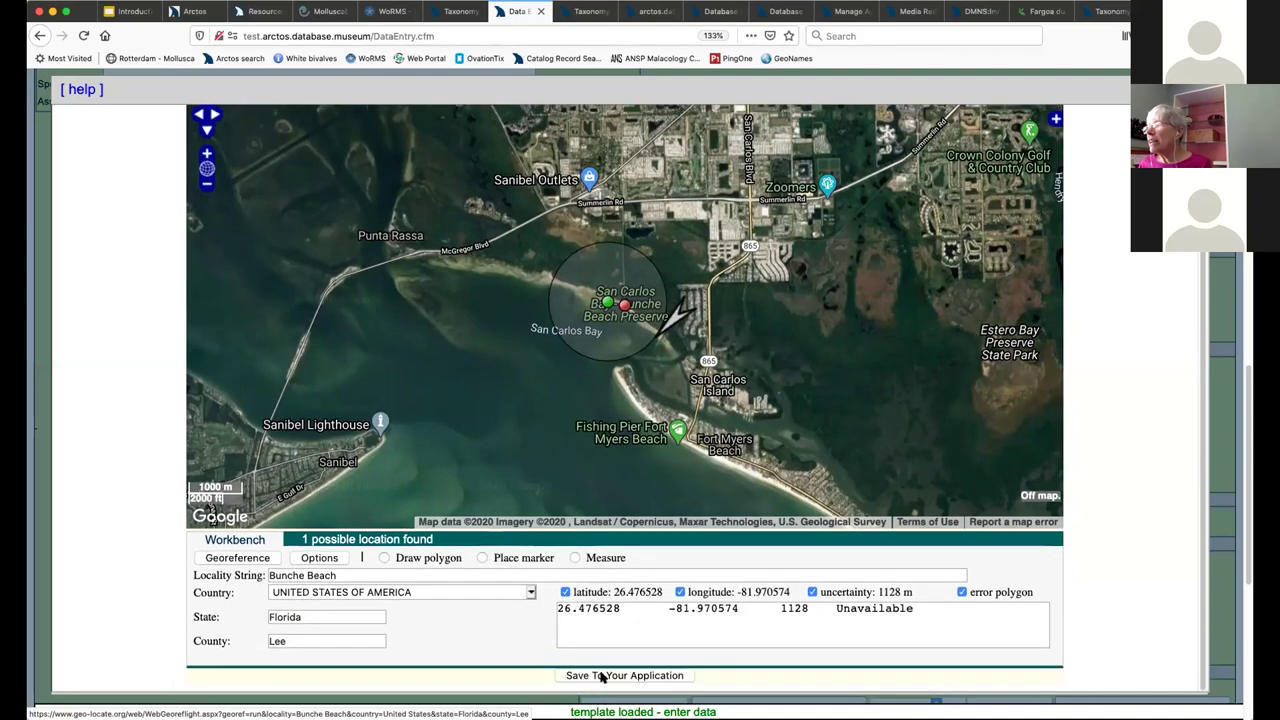
{"action": "left_click", "coordinate": [602, 676]}
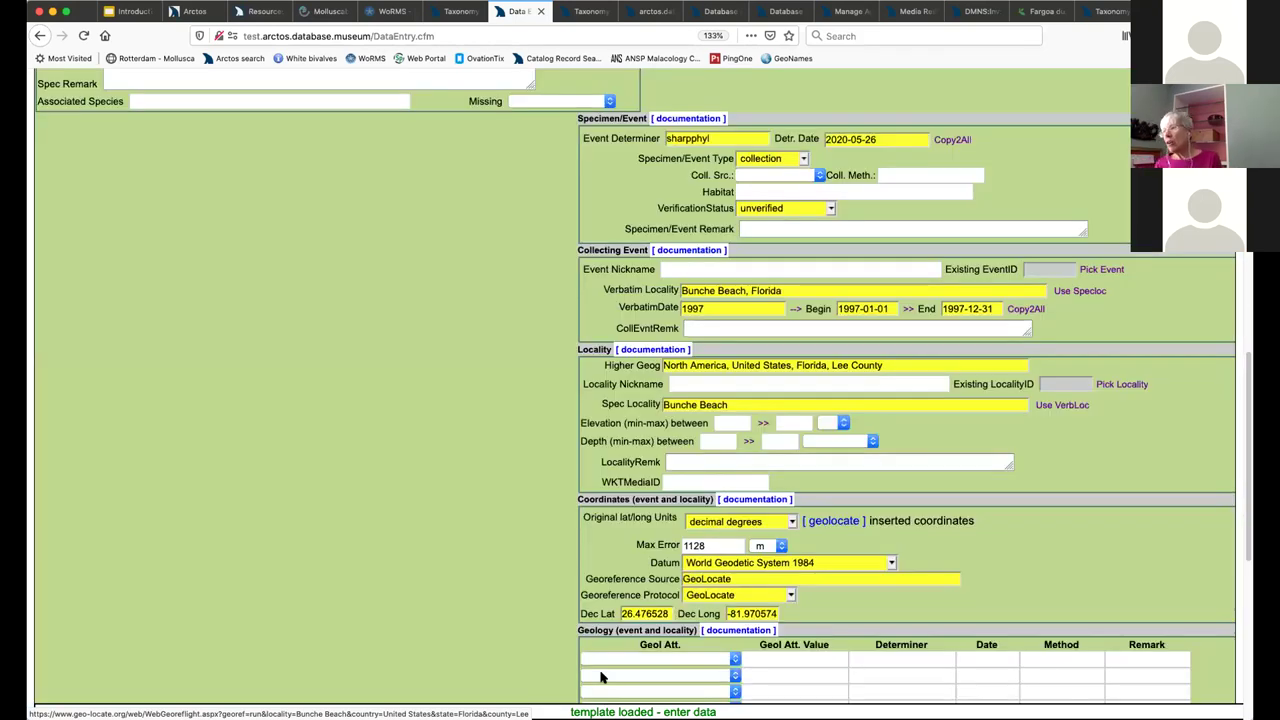
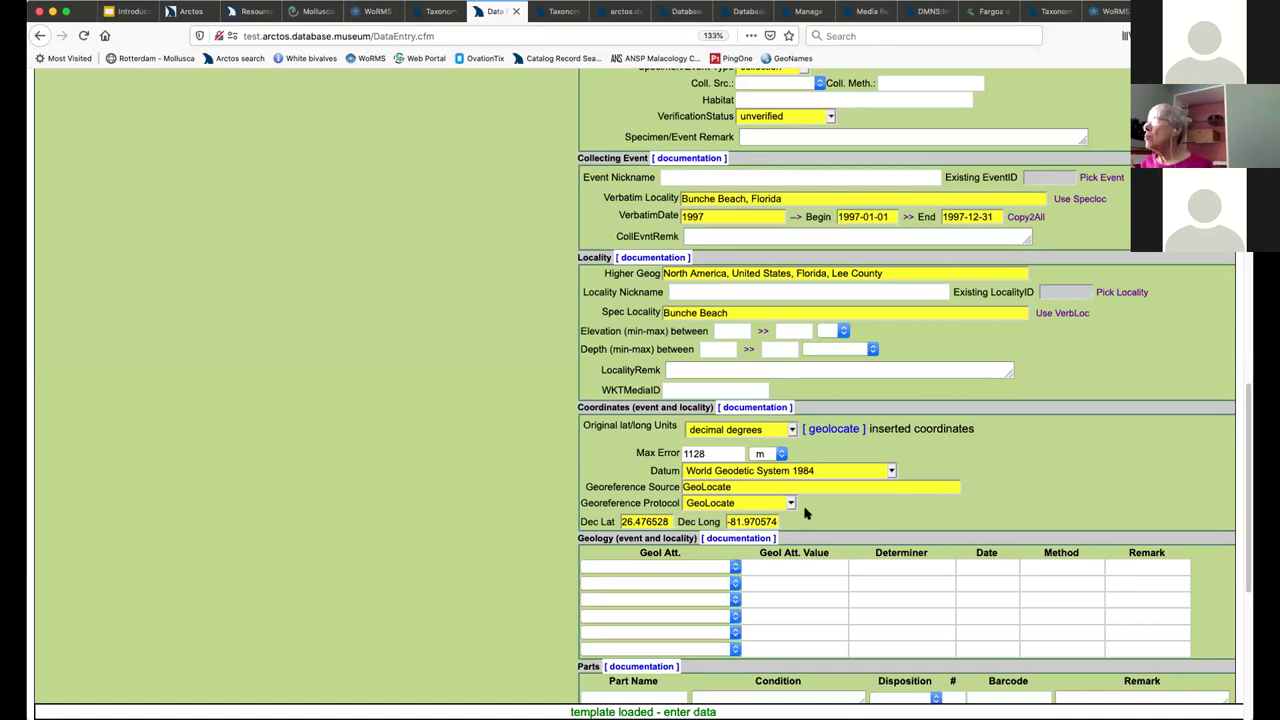
Reopen the GEOLocate map for Bunche Beach, inspect the surrounding area, and close it without saving
{"action": "left_click", "coordinate": [847, 433]}
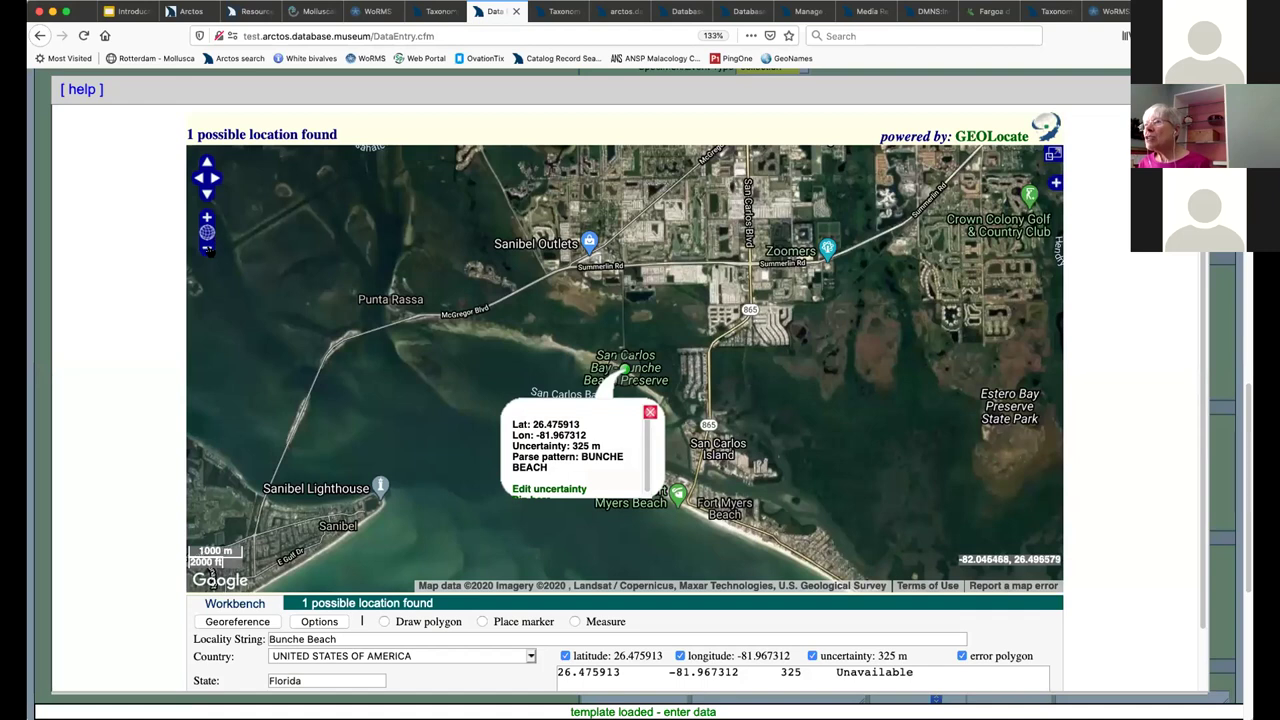
{"action": "double_click", "coordinate": [207, 246]}
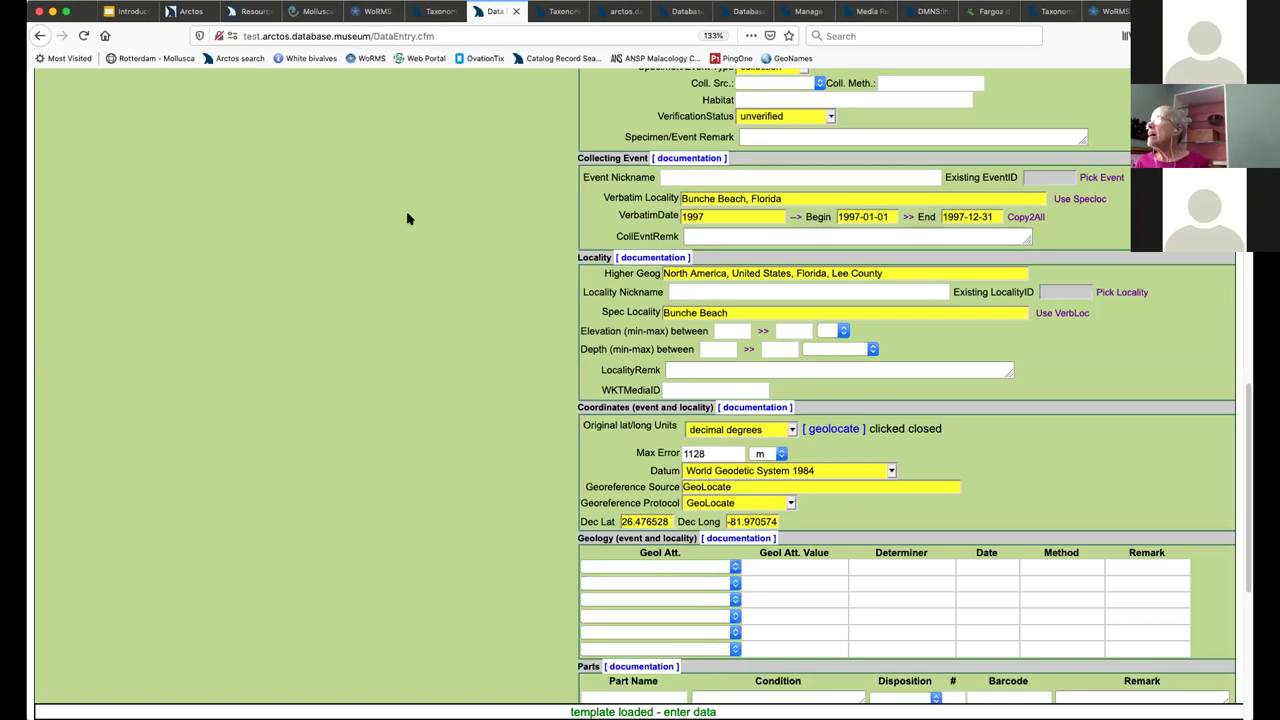
{"action": "scroll", "coordinate": [407, 218], "scroll_direction": "down", "scroll_amount": 1}
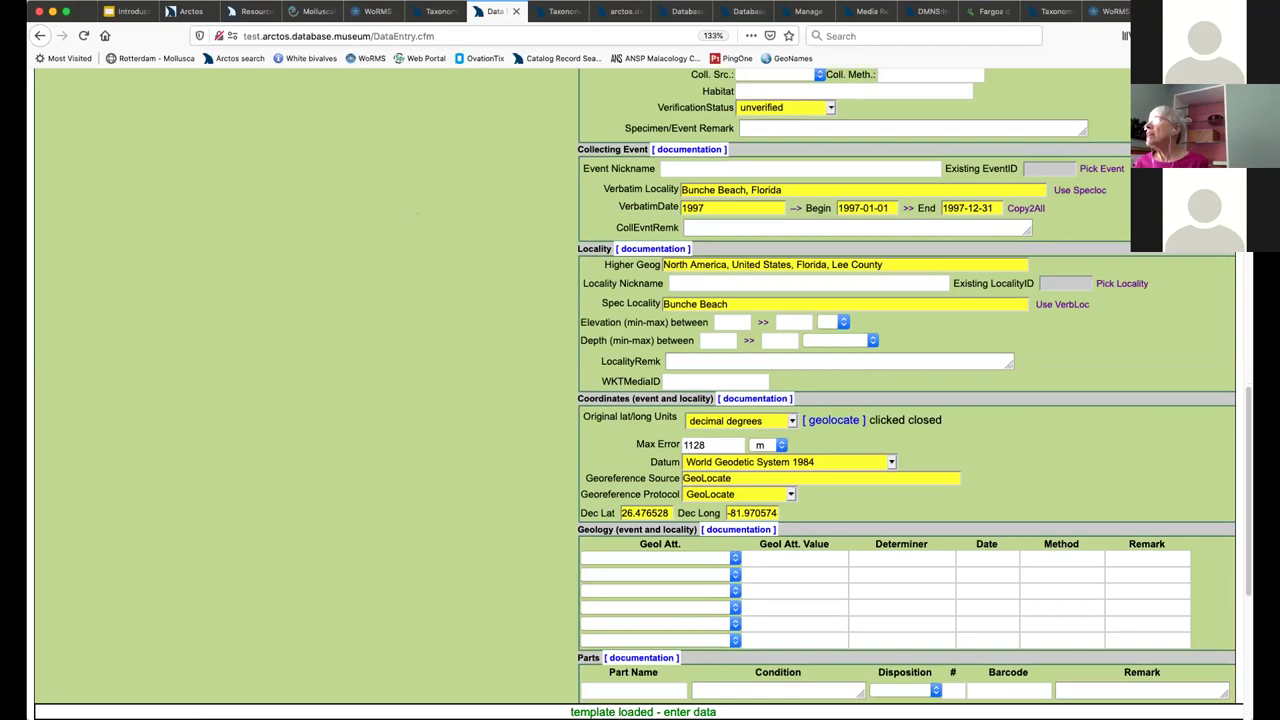
Search the web for "Bunche Beach, Florida" in a new browser tab and examine the location in Google Maps
{"action": "key", "text": "super+t"}
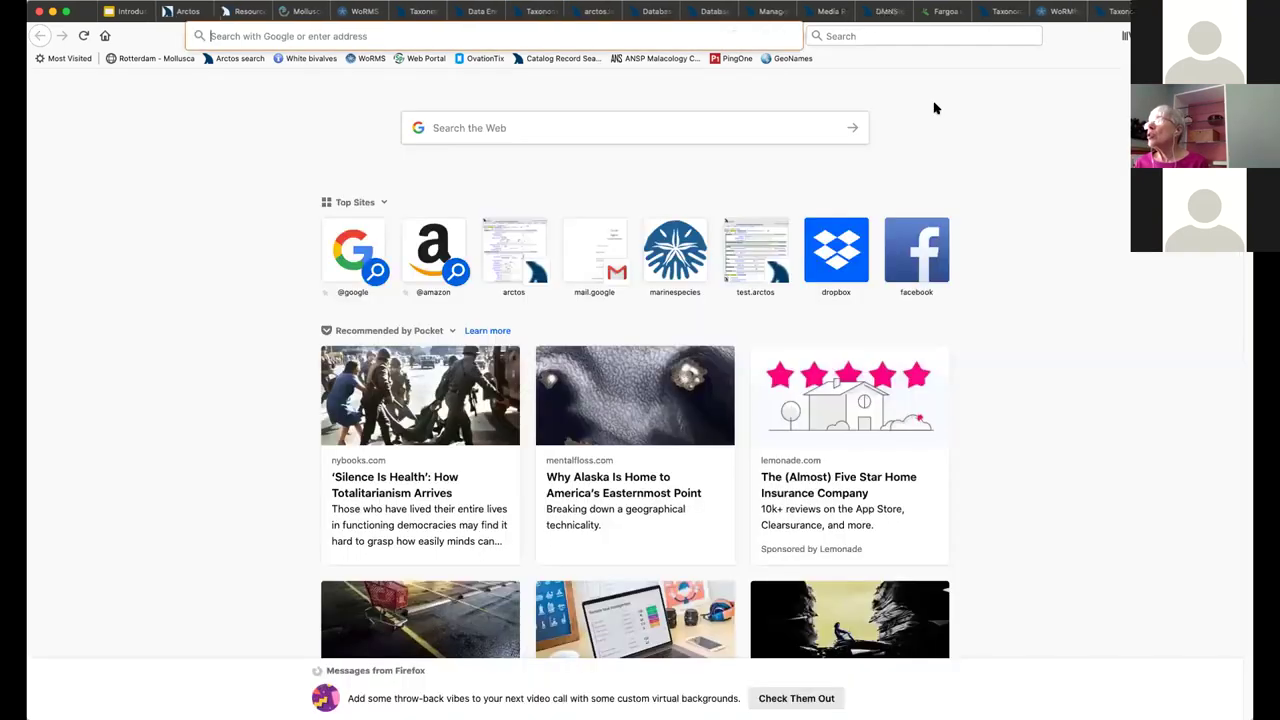
{"action": "left_click", "coordinate": [439, 127]}
{"action": "type", "text": "Bunche"}
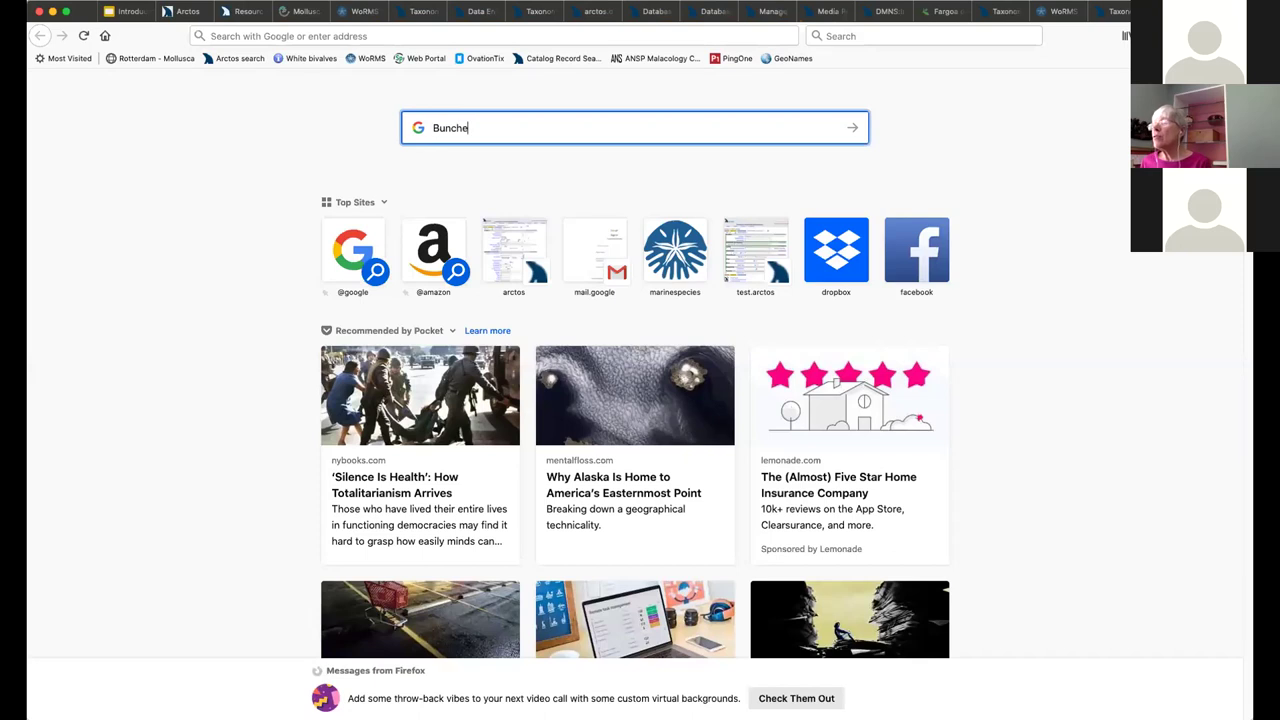
{"action": "type", "text": " Beach, Florida"}
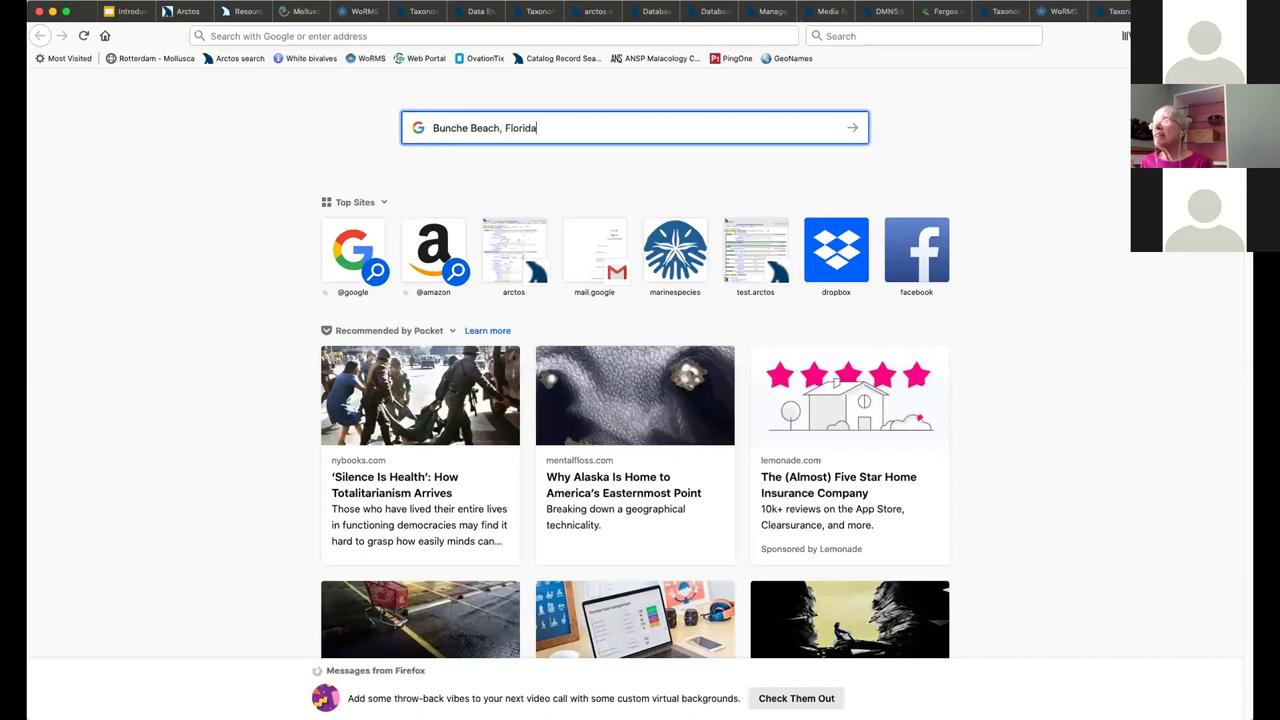
{"action": "key", "text": "Return"}
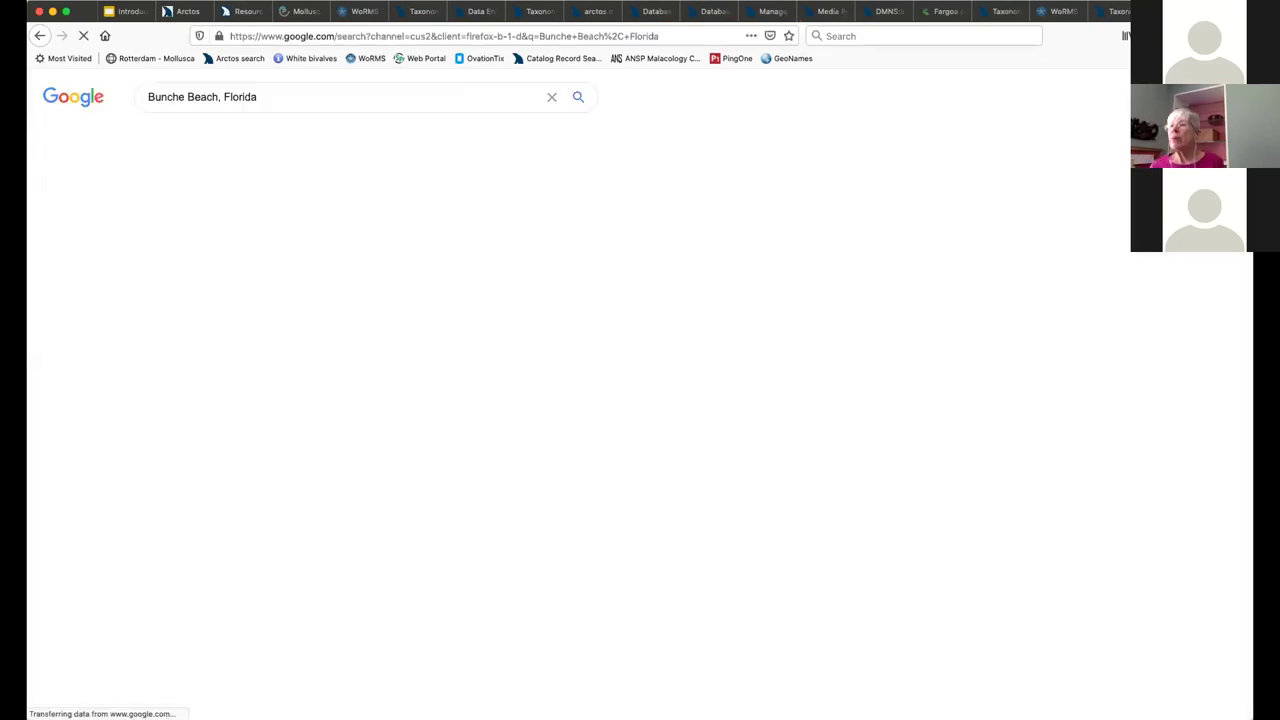
{"action": "left_click", "coordinate": [893, 234]}
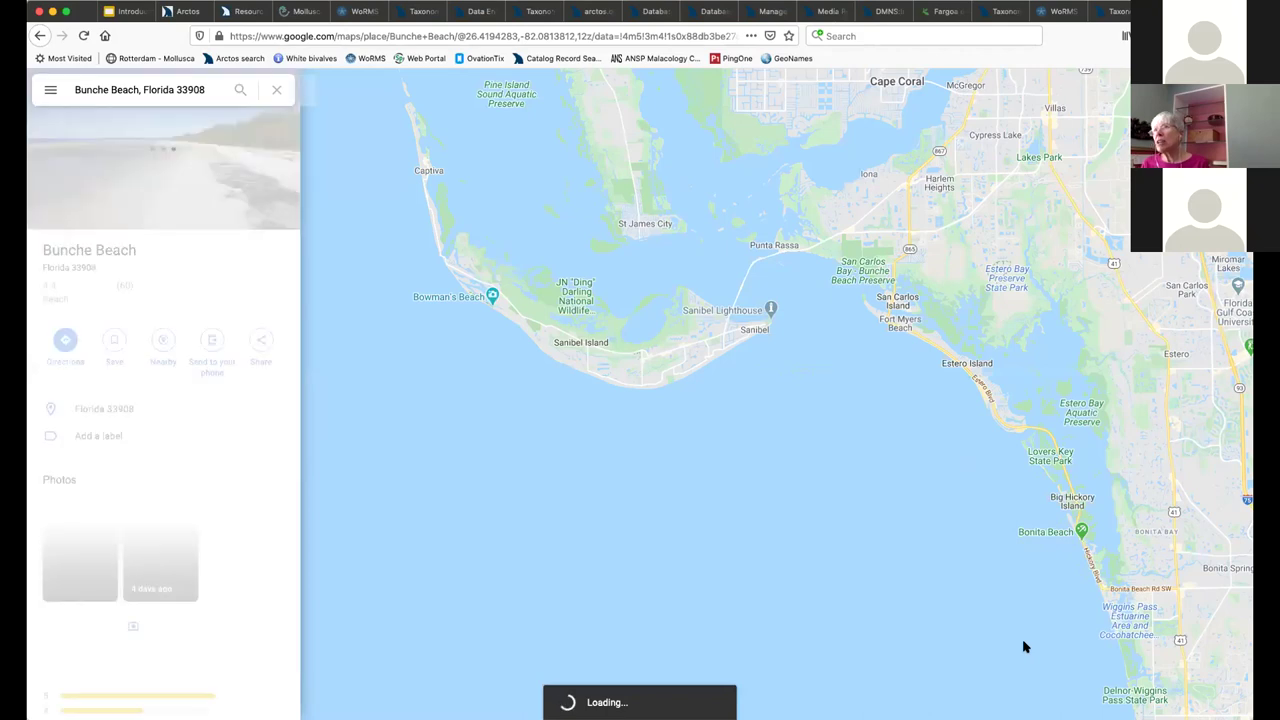
{"action": "scroll", "coordinate": [1130, 650], "scroll_direction": "up", "scroll_amount": 4}
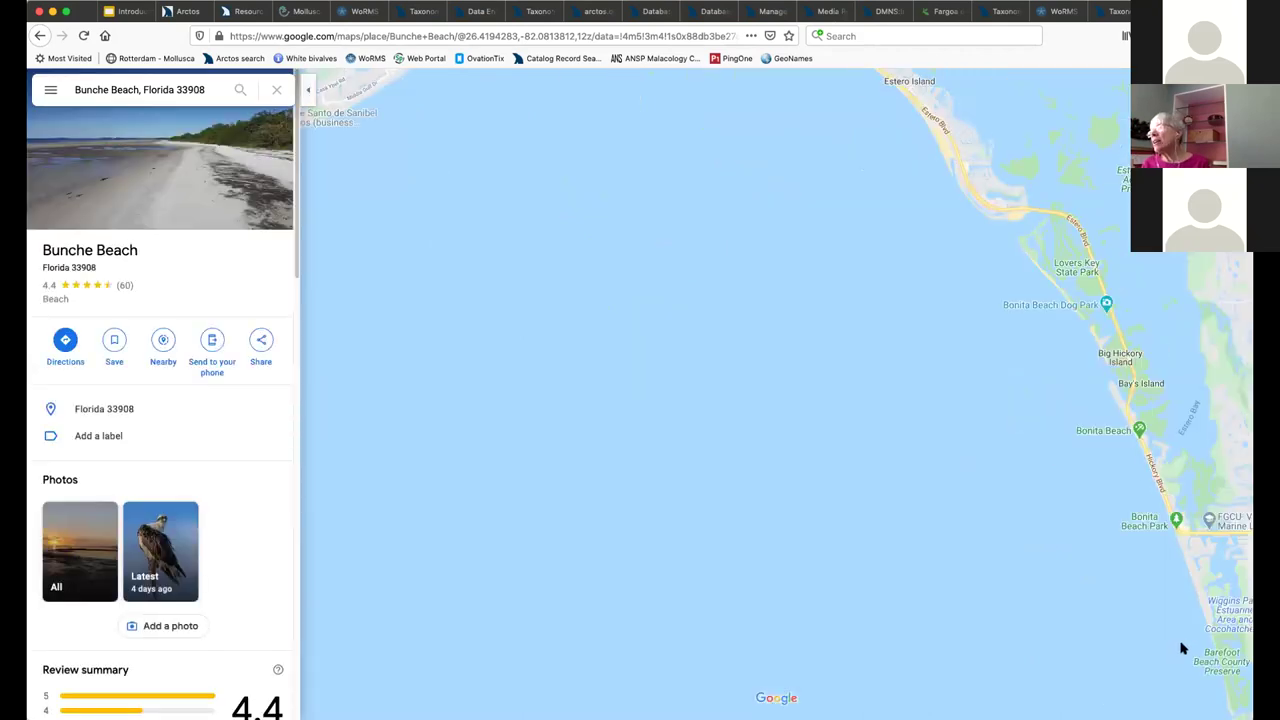